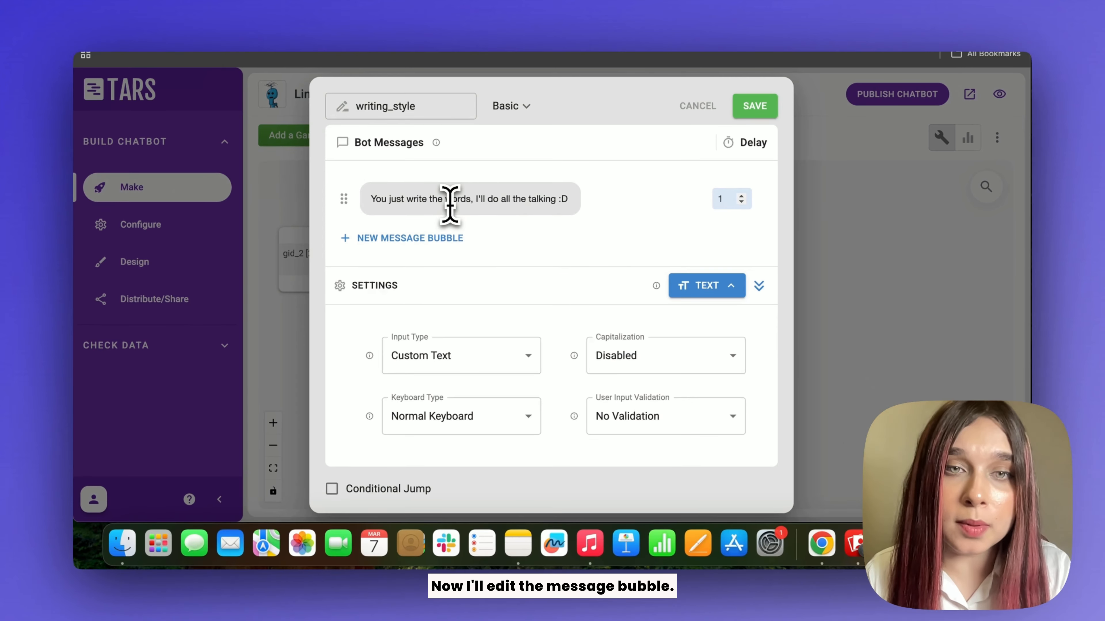
Replace the writing_style gambit's message with "What writing style do you prefer for the post?".
{"action": "left_click", "coordinate": [450, 200]}
{"action": "key", "text": "ctrl+a"}
{"action": "type", "text": "What writing st"}
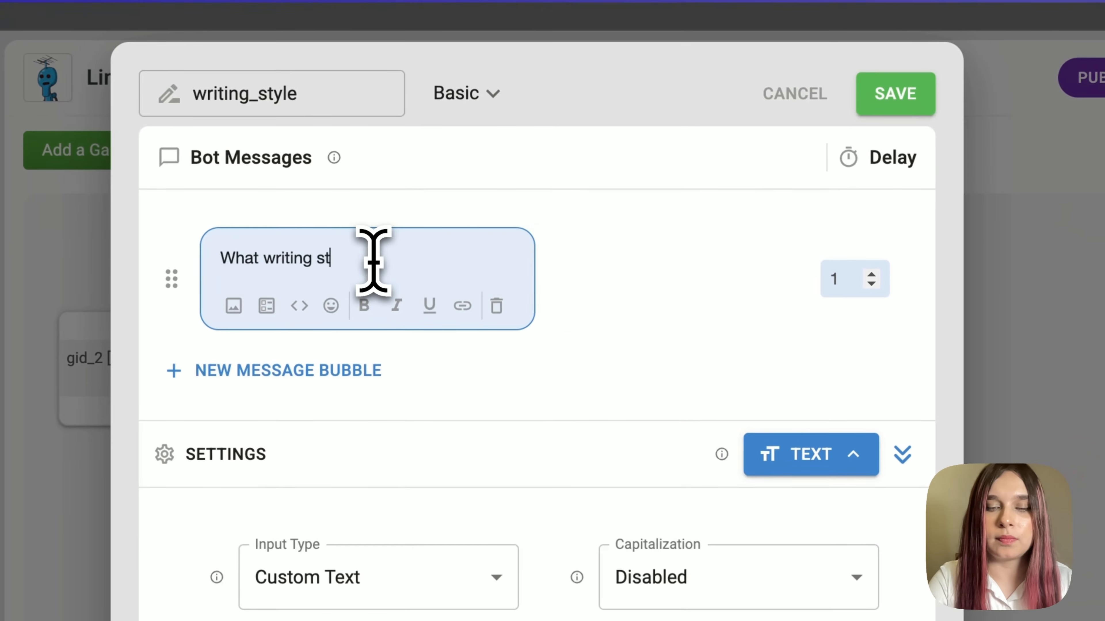
{"action": "type", "text": "yle do you prefer for the post?"}
{"action": "left_click", "coordinate": [600, 258]}
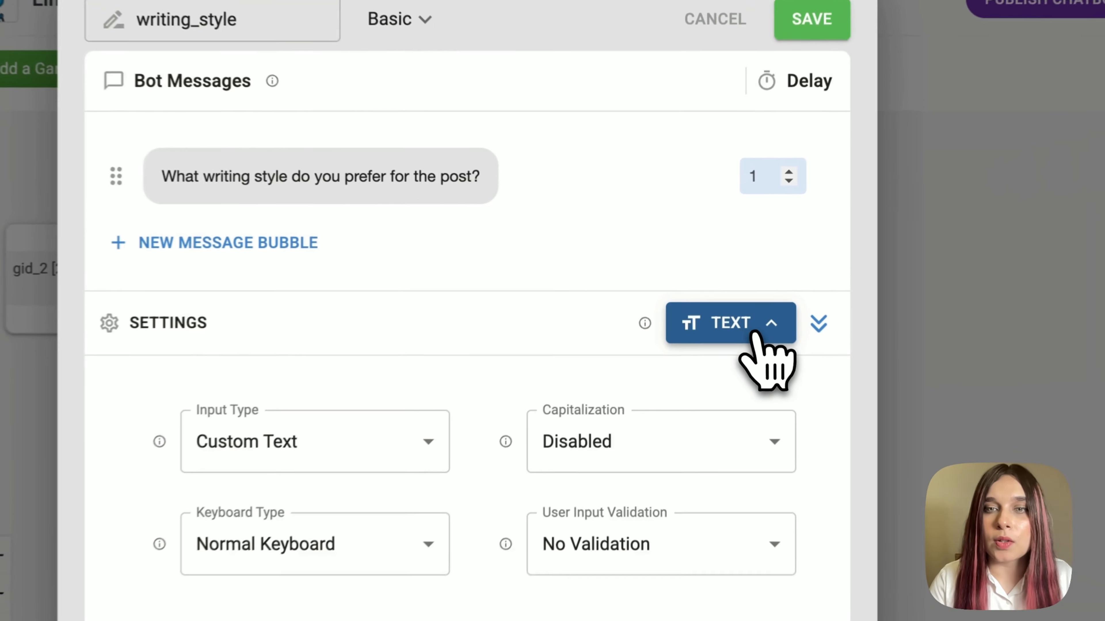
Change the writing_style gambit's input to Button and label the first option "Informative".
{"action": "left_click", "coordinate": [735, 329]}
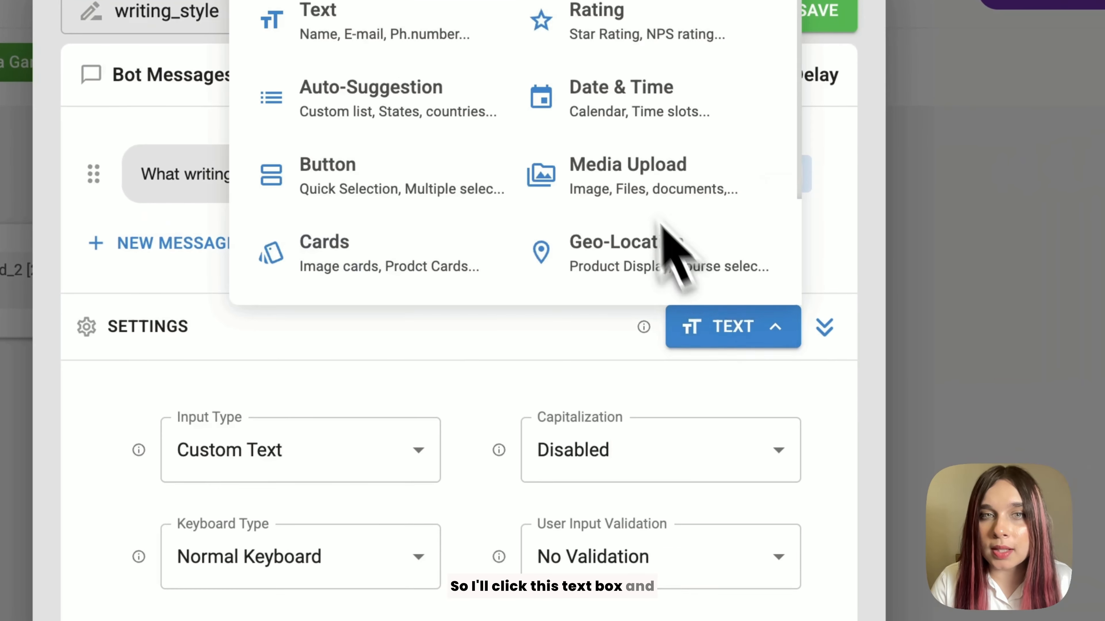
{"action": "left_click", "coordinate": [361, 170]}
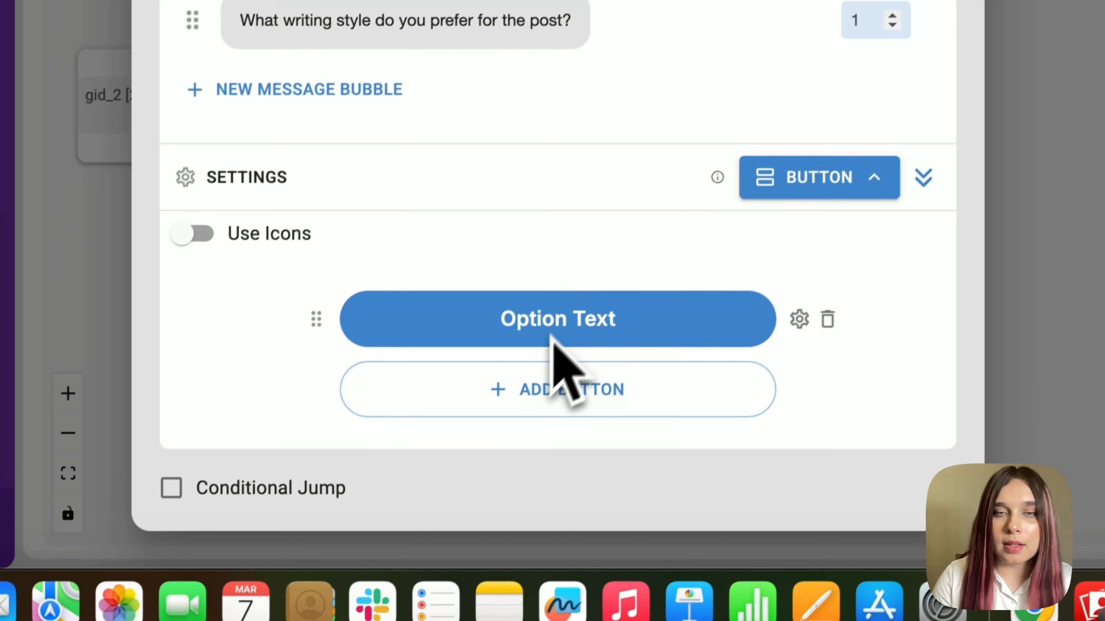
{"action": "left_click", "coordinate": [487, 419]}
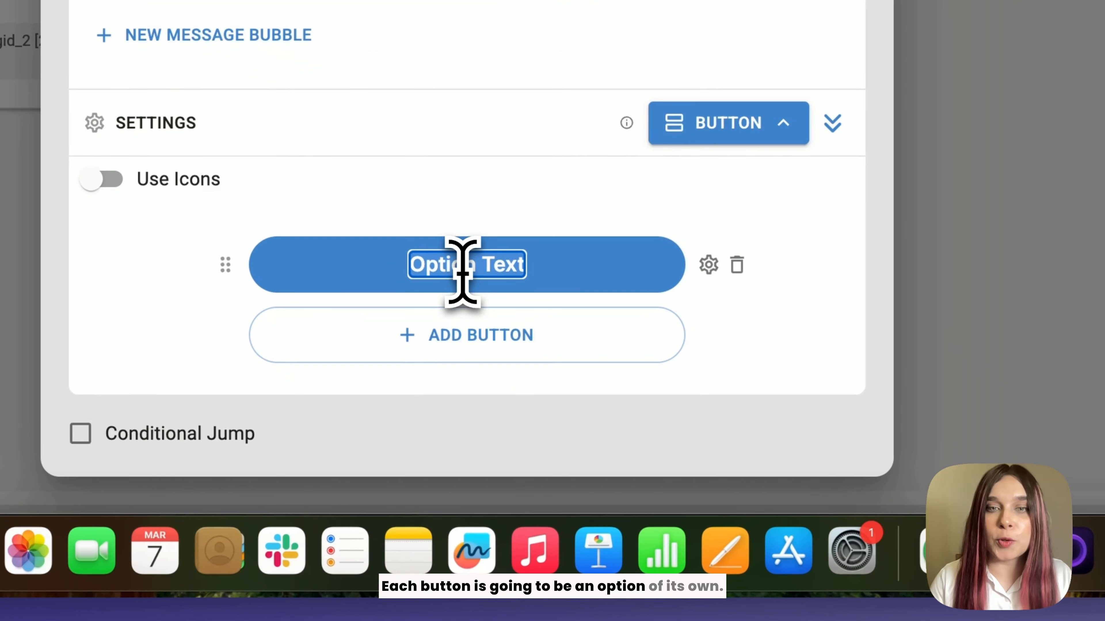
{"action": "type", "text": "Inf"}
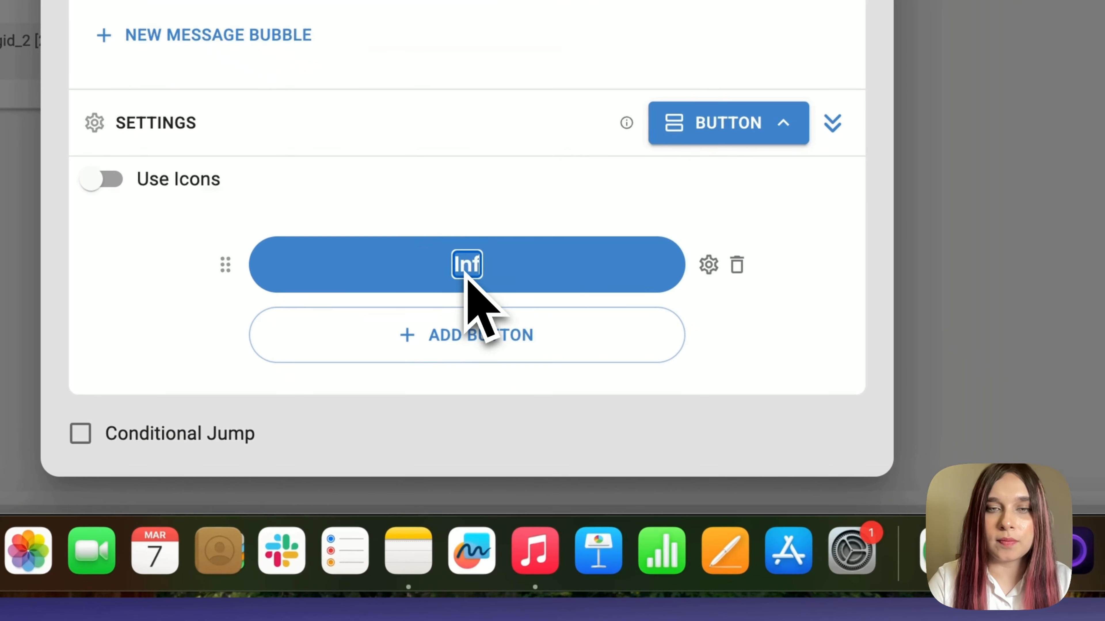
{"action": "type", "text": "ormative"}
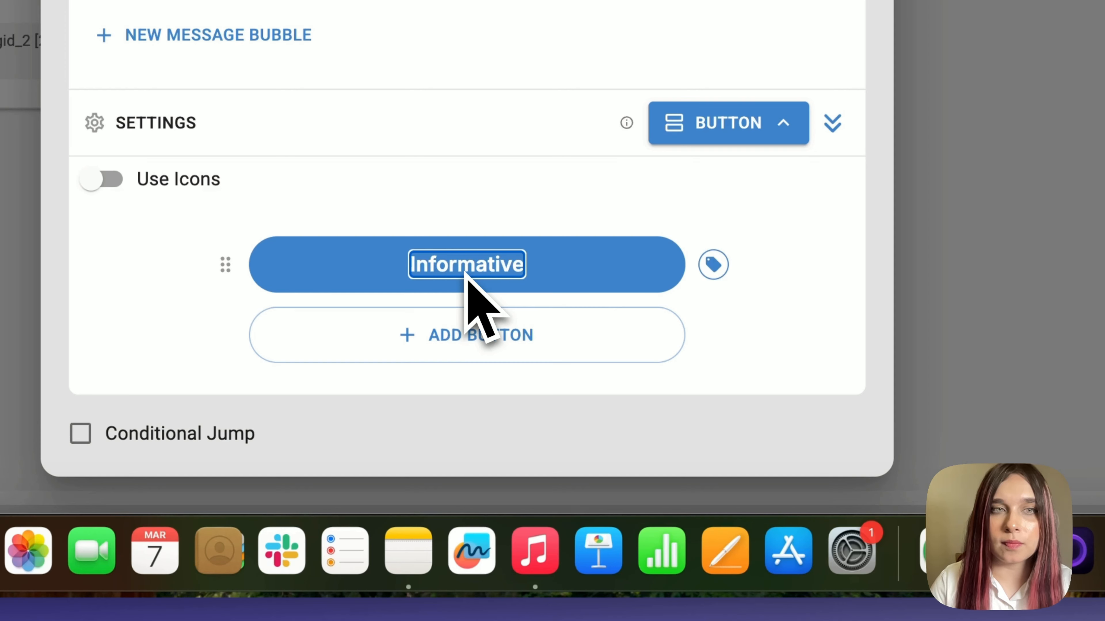
Add the options "Storytelling", "Conversational", "Persuasive" and "Thought provoking" after "Informative", and save the gambit.
{"action": "left_click", "coordinate": [450, 346]}
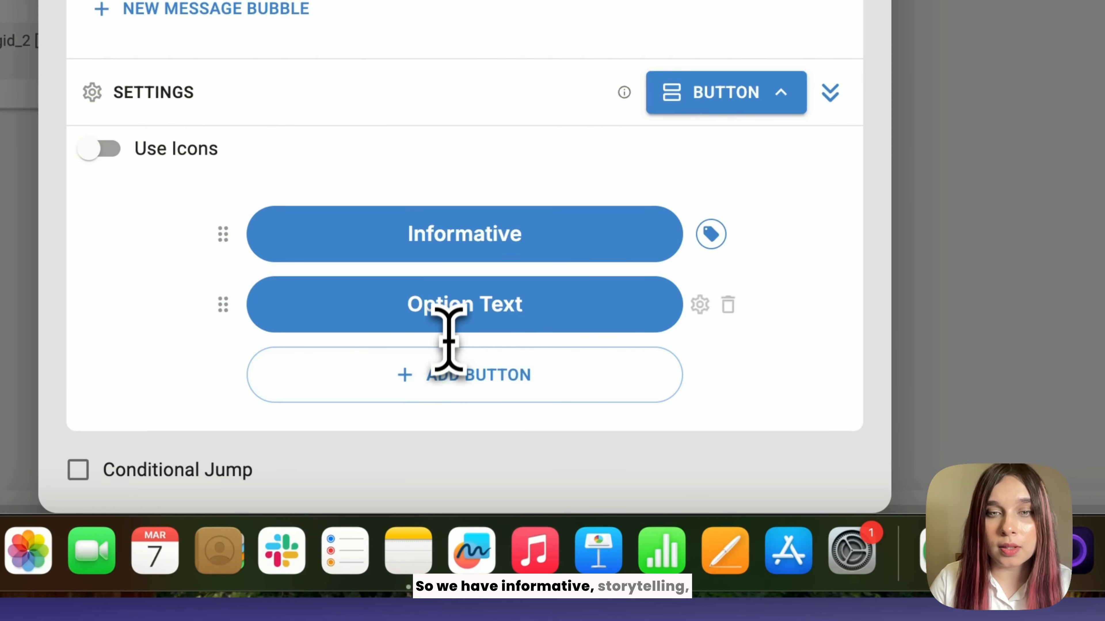
{"action": "type", "text": "Storytelling"}
{"action": "left_click", "coordinate": [500, 375]}
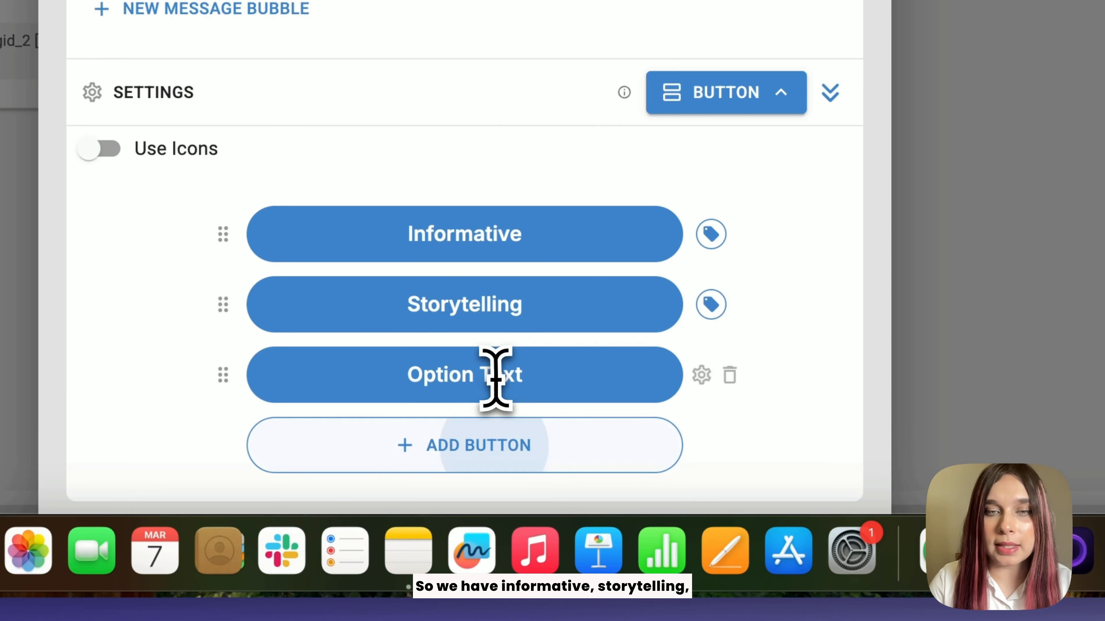
{"action": "type", "text": "Conversational"}
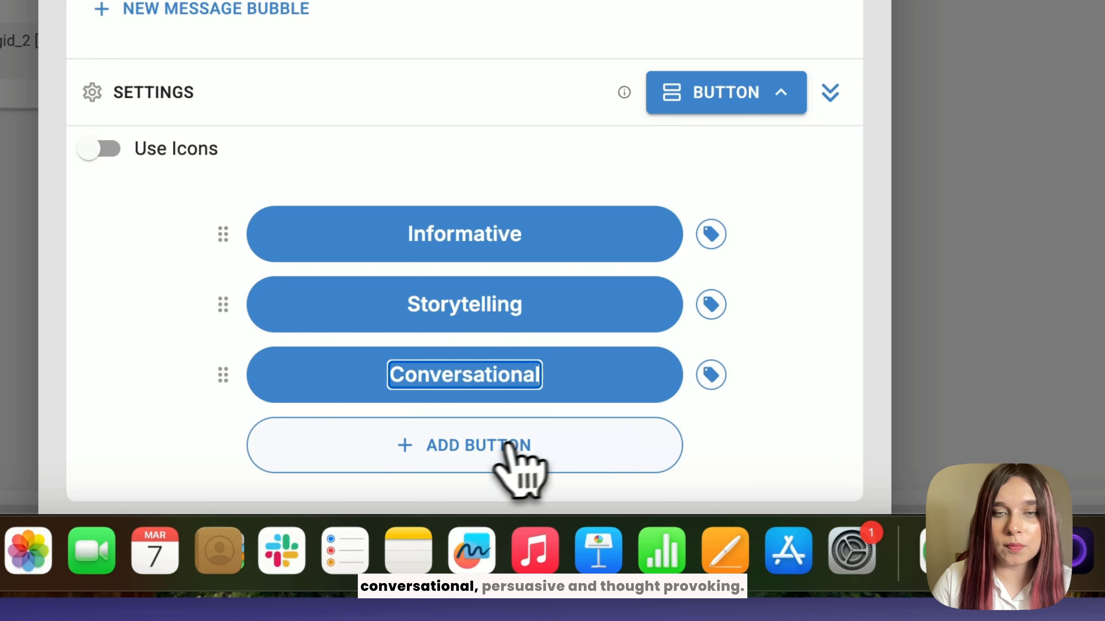
{"action": "left_click", "coordinate": [518, 455]}
{"action": "type", "text": "Persuasive"}
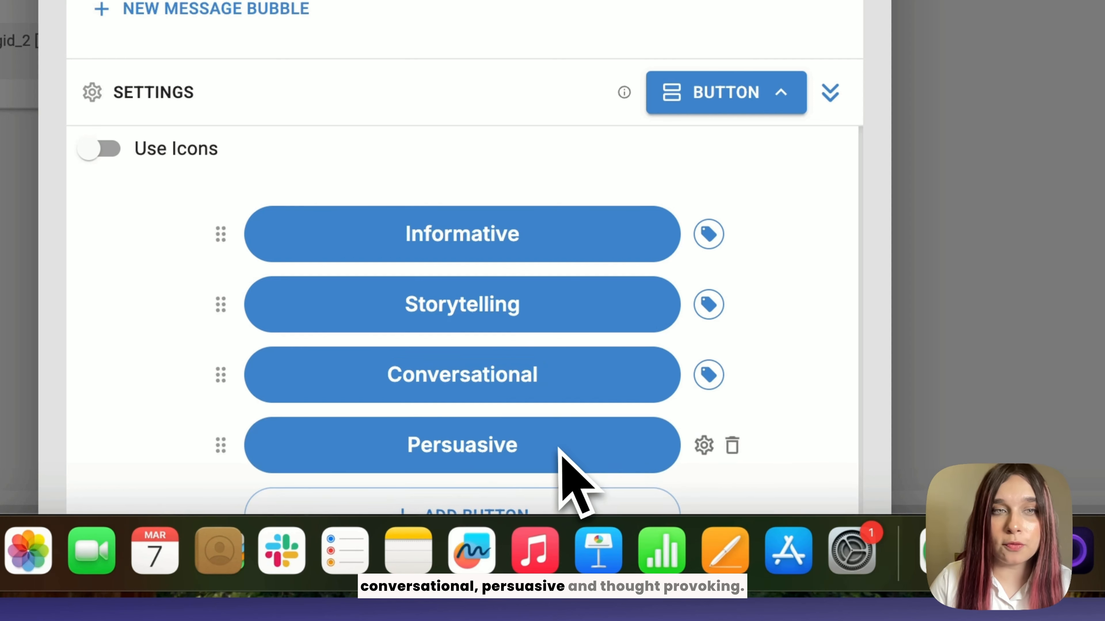
{"action": "scroll", "coordinate": [563, 473], "scroll_direction": "down", "scroll_amount": 1}
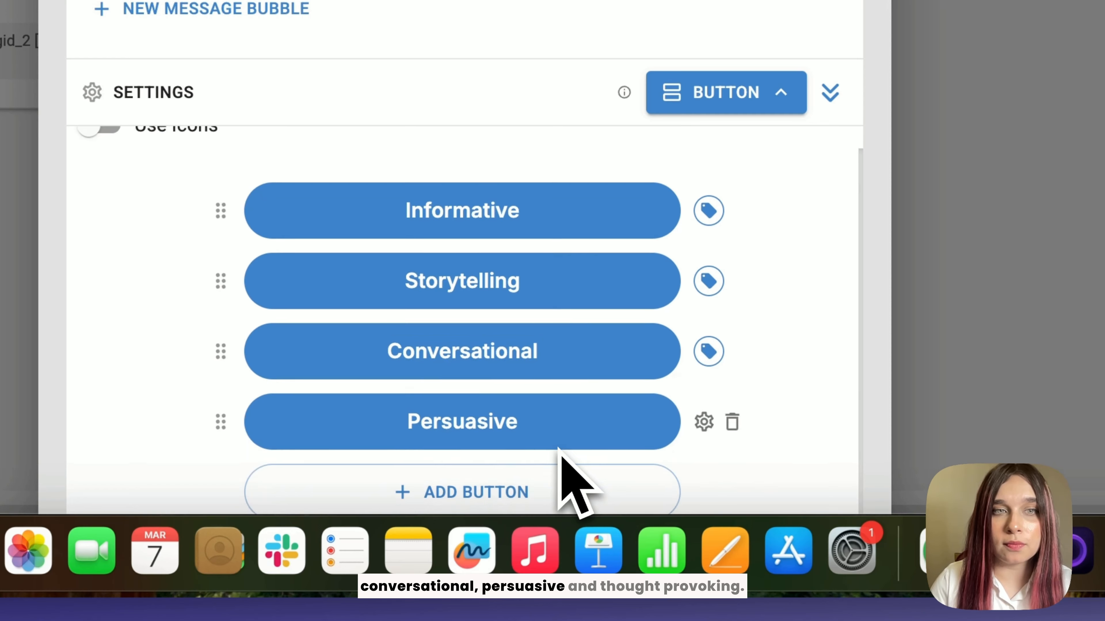
{"action": "left_click", "coordinate": [563, 475]}
{"action": "type", "text": "Thought provoking"}
{"action": "key", "text": "Return"}
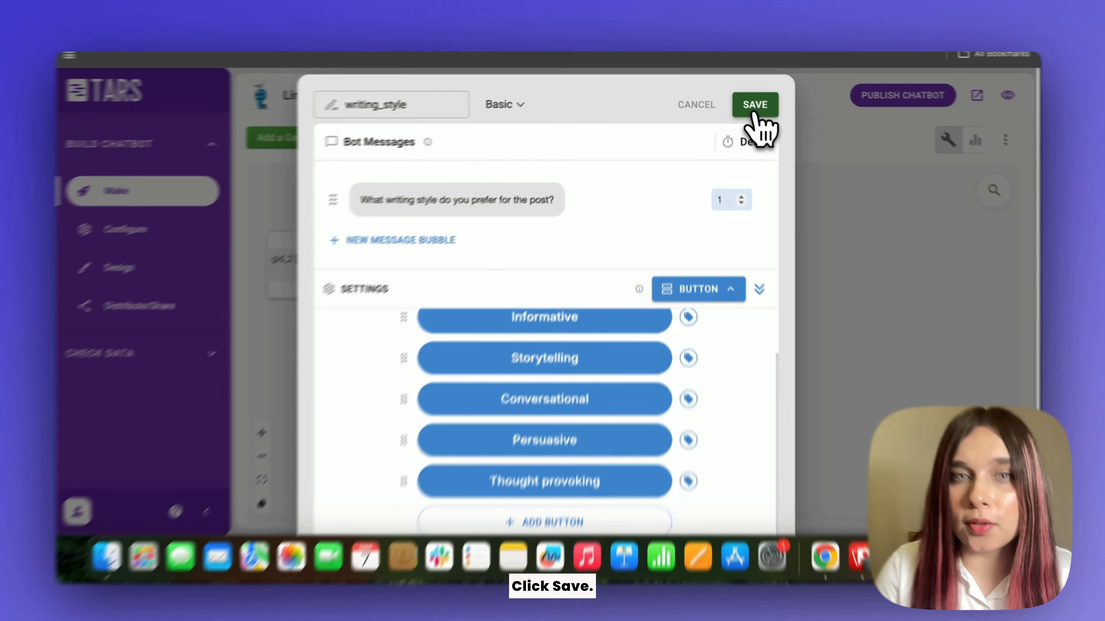
{"action": "left_click", "coordinate": [771, 52]}
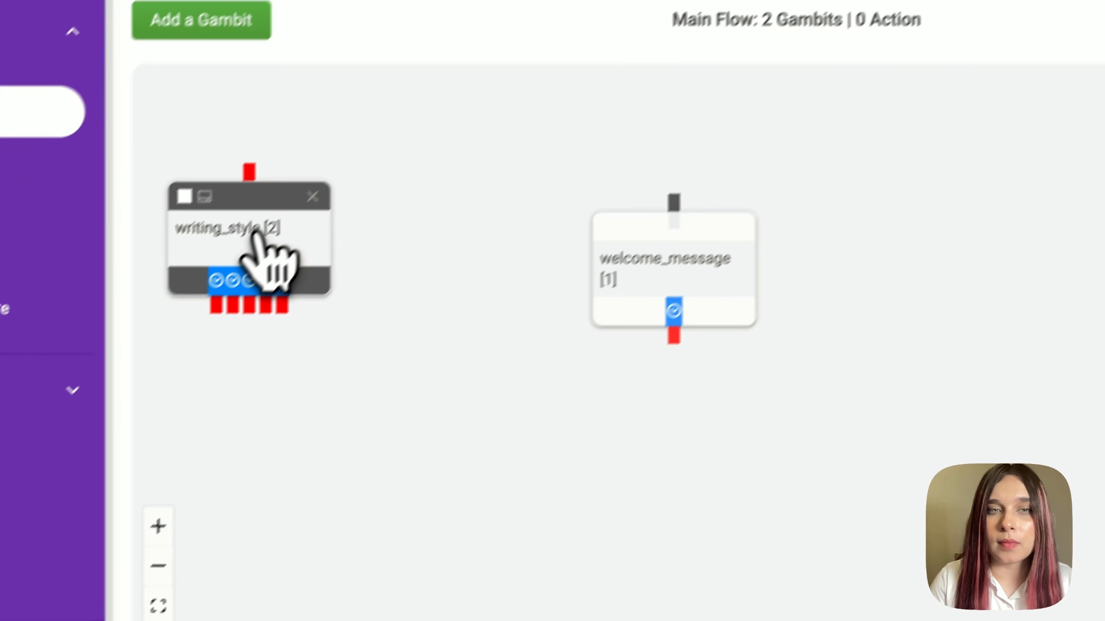
Place the writing_style node below welcome_message and connect welcome_message's output to its input.
{"action": "left_click_drag", "start_coordinate": [256, 233], "coordinate": [673, 516]}
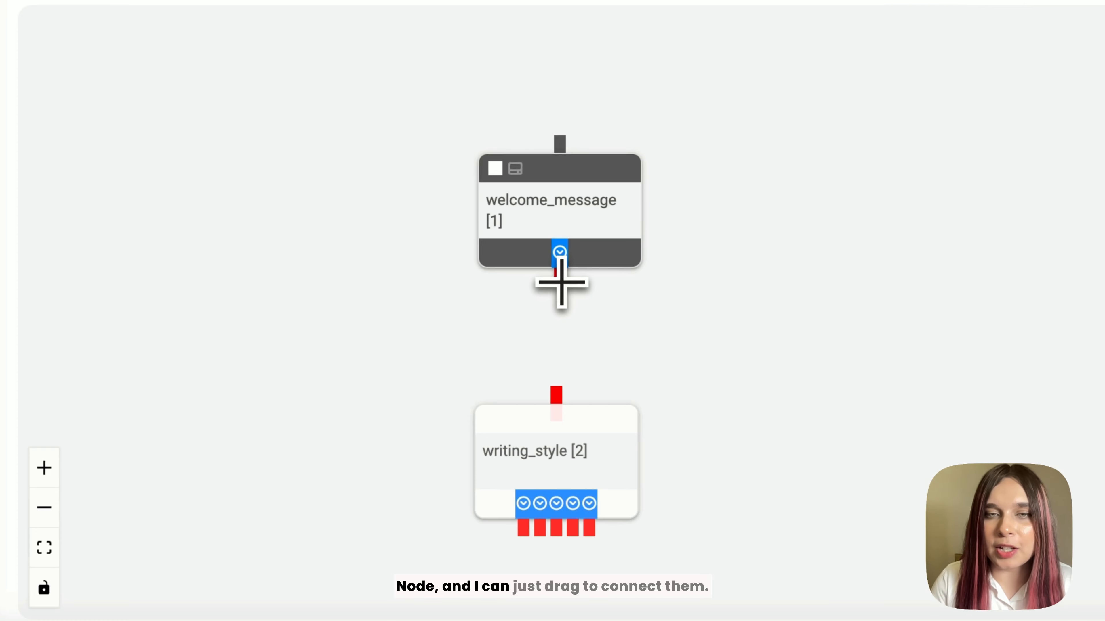
{"action": "left_click_drag", "start_coordinate": [560, 279], "coordinate": [555, 409]}
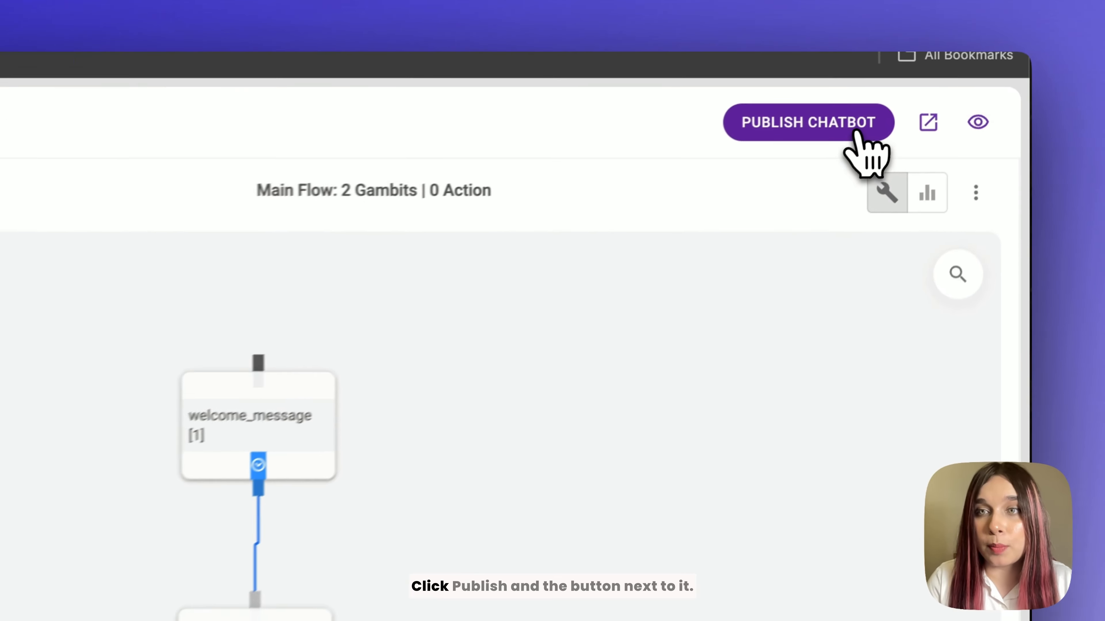
Publish the chatbot and test its live version by replying "Yes" to the welcome messages.
{"action": "left_click", "coordinate": [855, 133]}
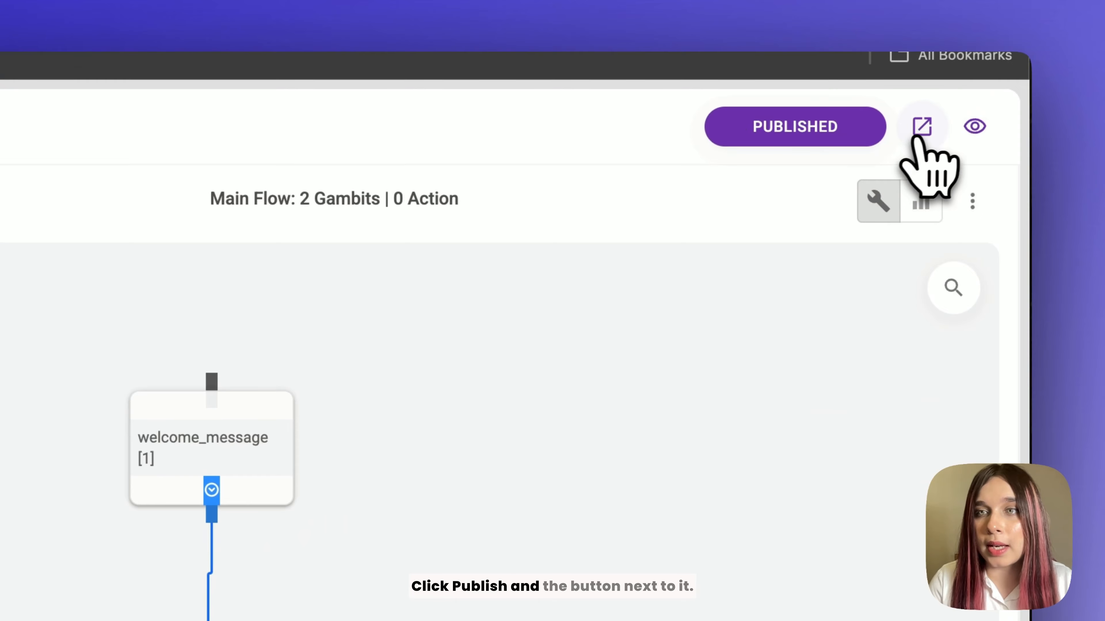
{"action": "left_click", "coordinate": [920, 131]}
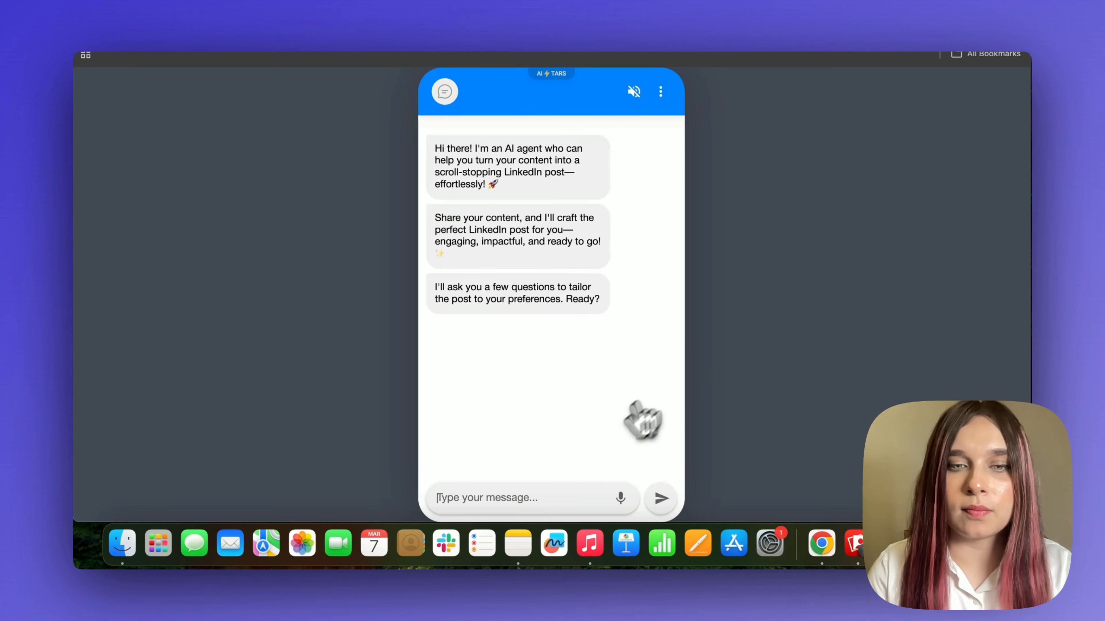
{"action": "left_click", "coordinate": [558, 478]}
{"action": "type", "text": "Yes"}
{"action": "key", "text": "Return"}
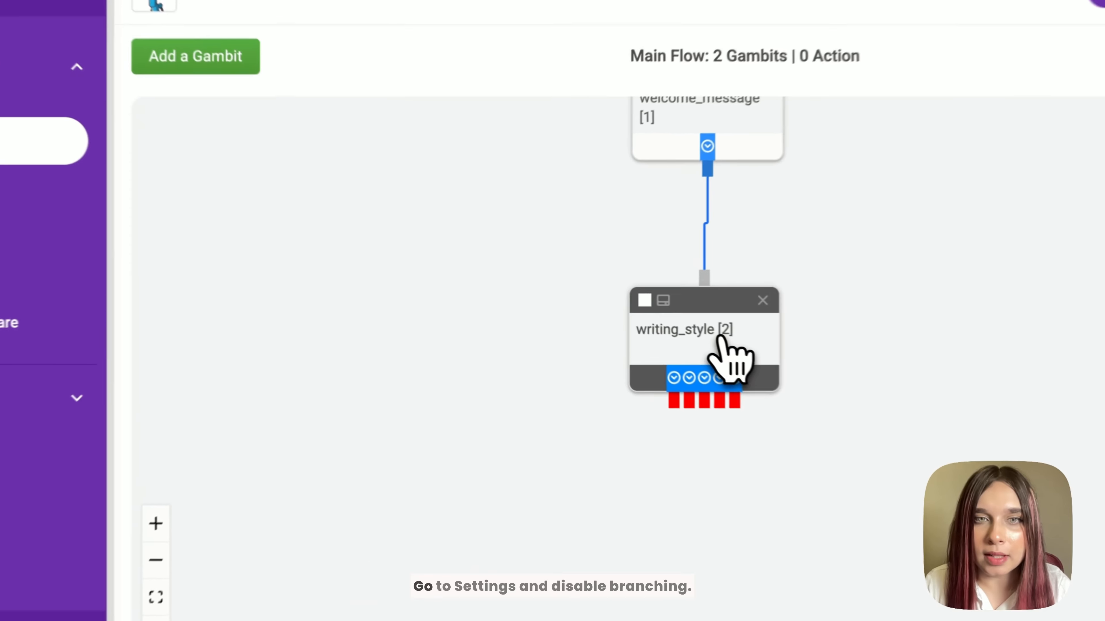
Disable Branching in the writing_style gambit's settings and save the gambit.
{"action": "left_click", "coordinate": [622, 309]}
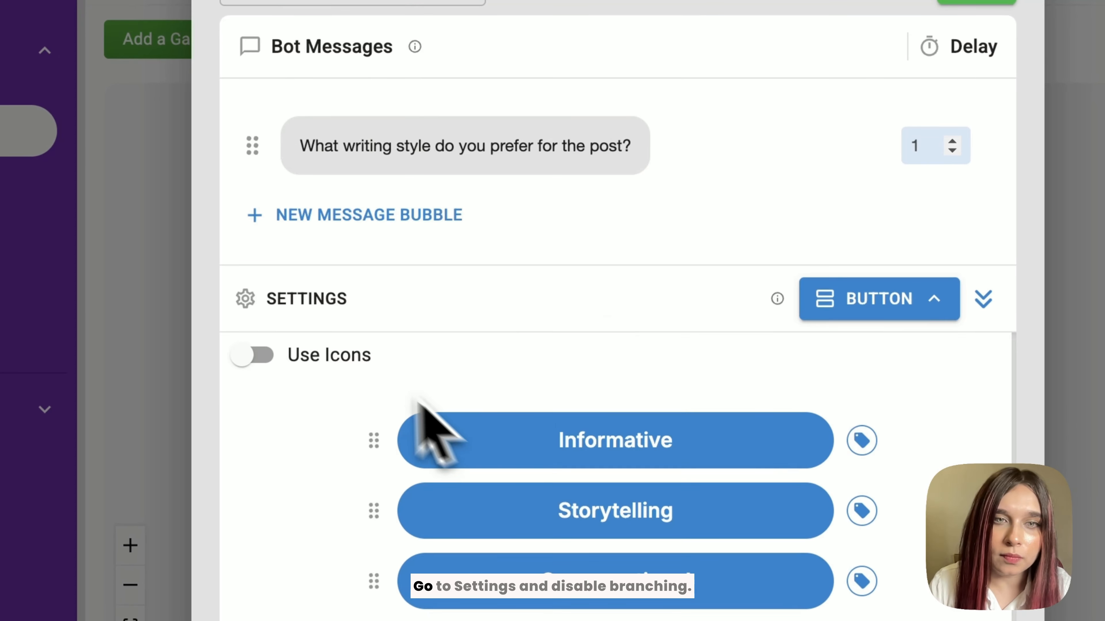
{"action": "left_click", "coordinate": [307, 298]}
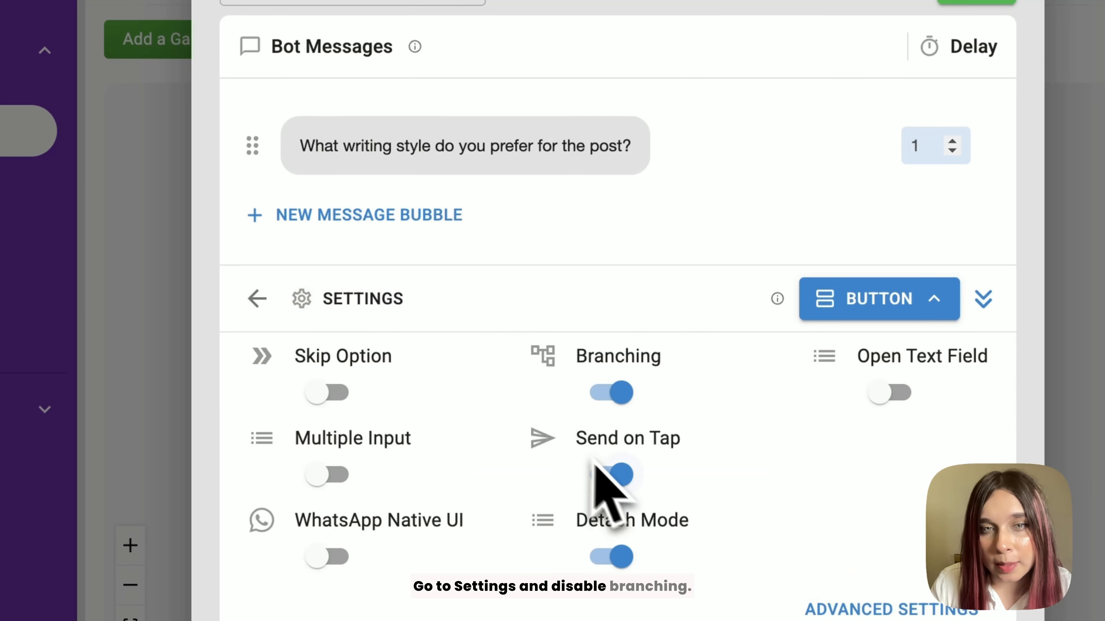
{"action": "left_click", "coordinate": [621, 392]}
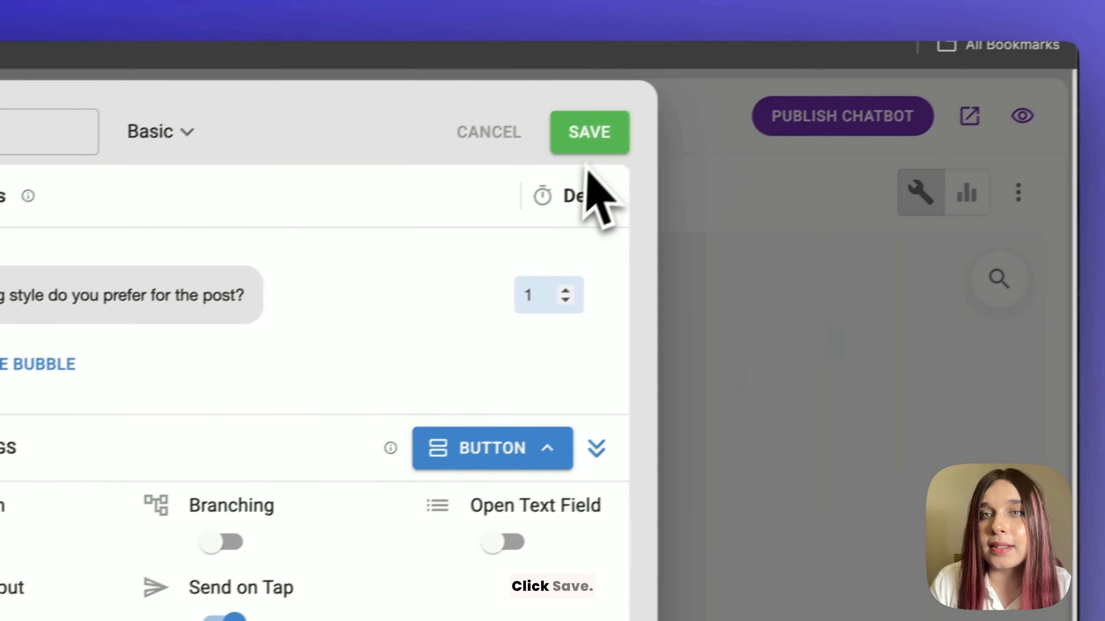
{"action": "left_click", "coordinate": [826, 63]}
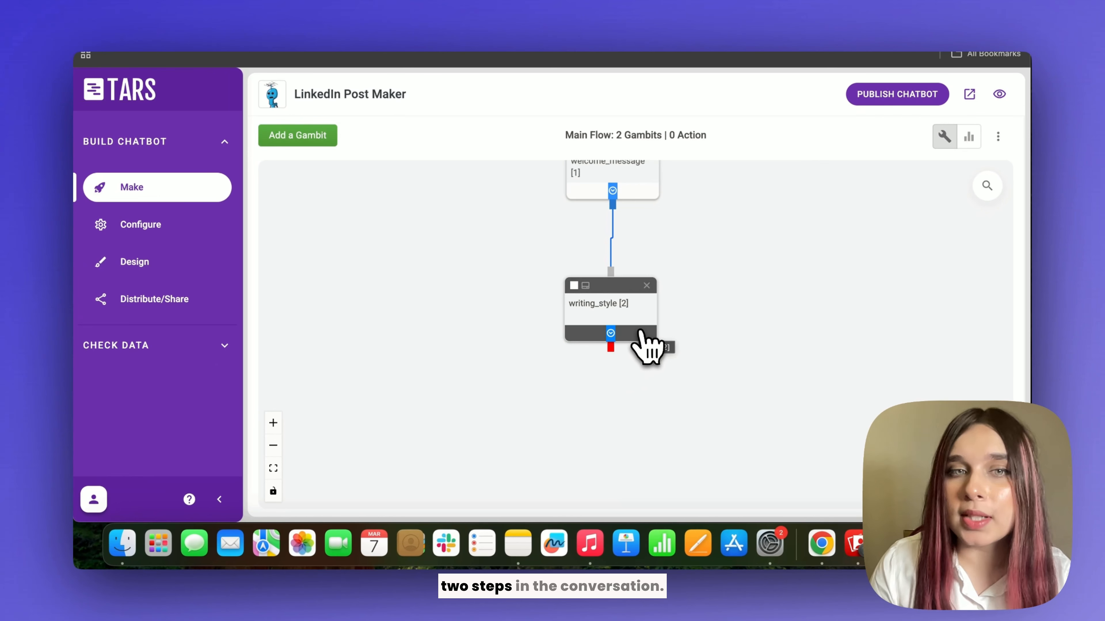
Add a new gambit below writing_style and name it "post_length".
{"action": "scroll", "coordinate": [640, 333], "scroll_direction": "down", "scroll_amount": 1}
{"action": "scroll", "coordinate": [640, 332], "scroll_direction": "up", "scroll_amount": 1}
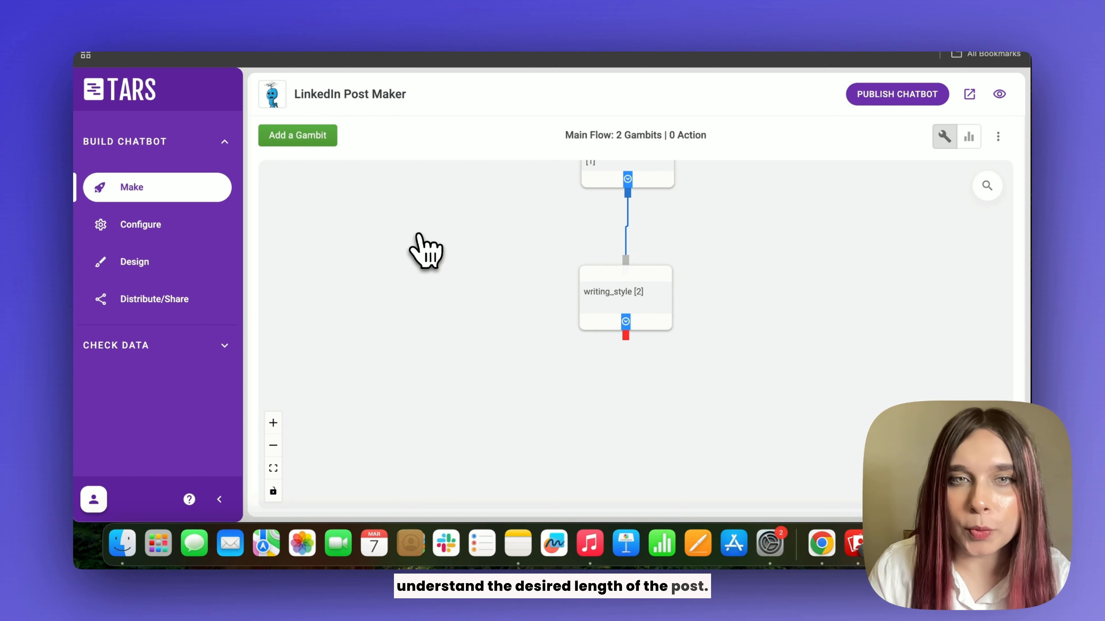
{"action": "scroll", "coordinate": [321, 200], "scroll_direction": "down", "scroll_amount": 1}
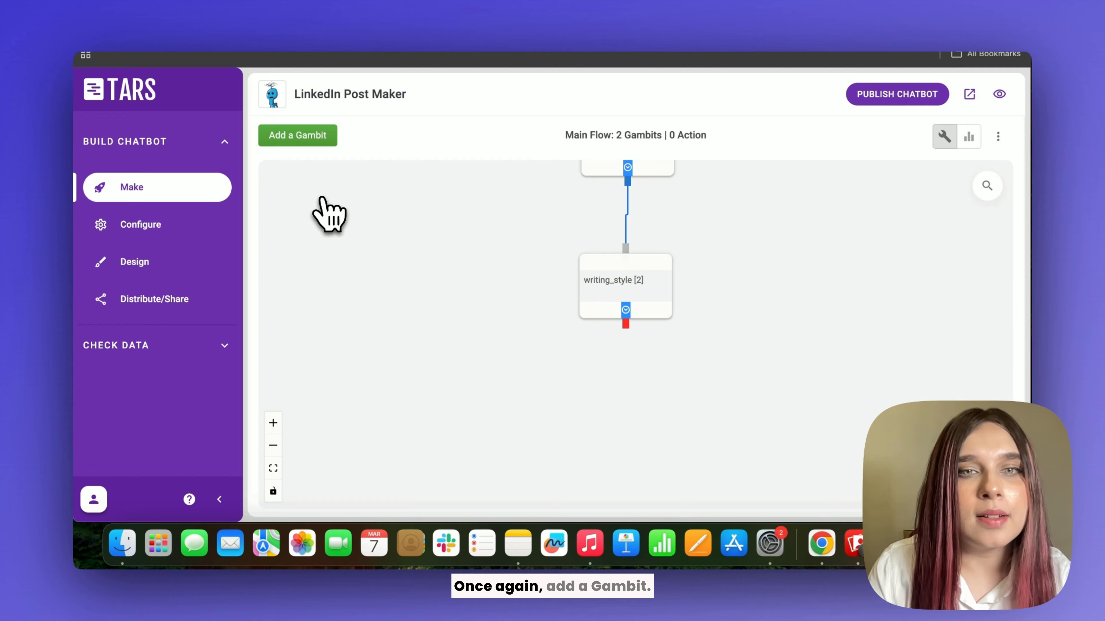
{"action": "left_click", "coordinate": [313, 142]}
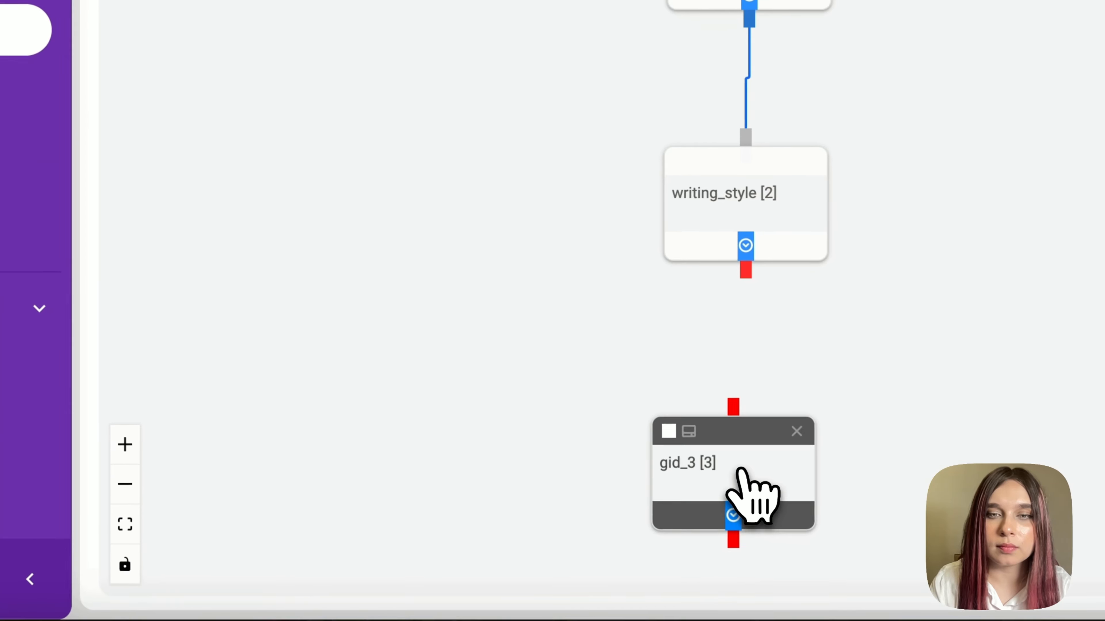
{"action": "left_click", "coordinate": [470, 348]}
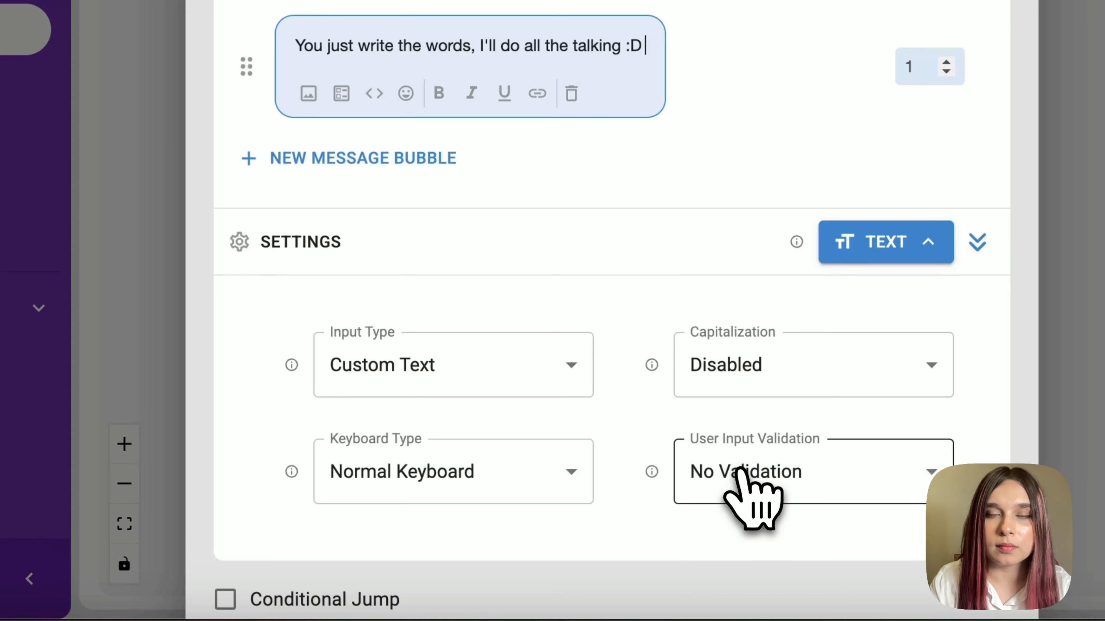
{"action": "double_click", "coordinate": [404, 116]}
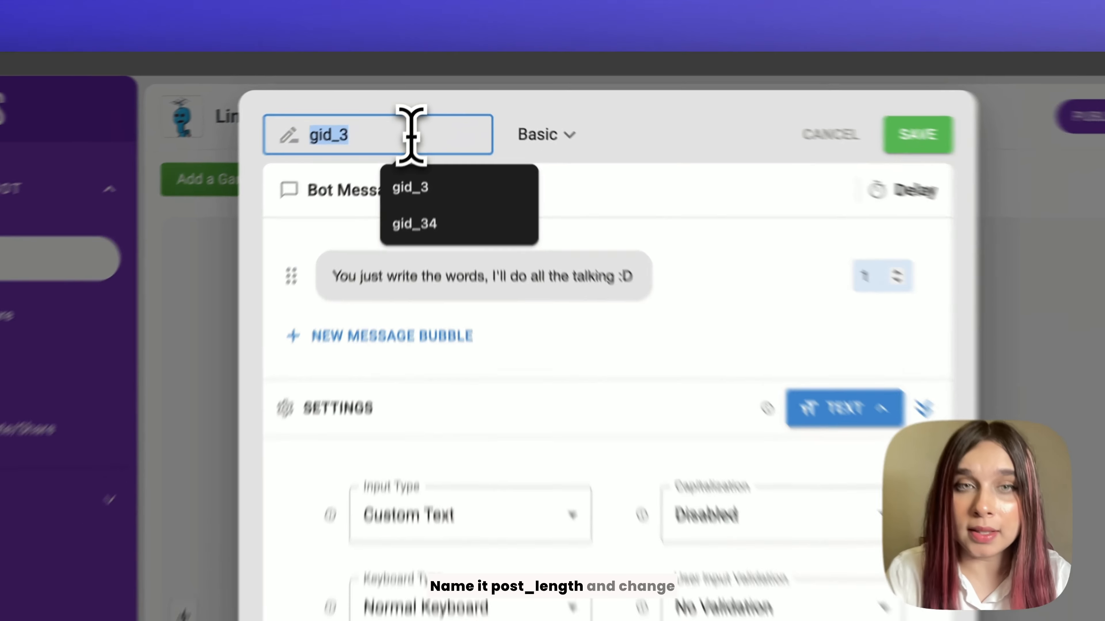
{"action": "type", "text": "post_length"}
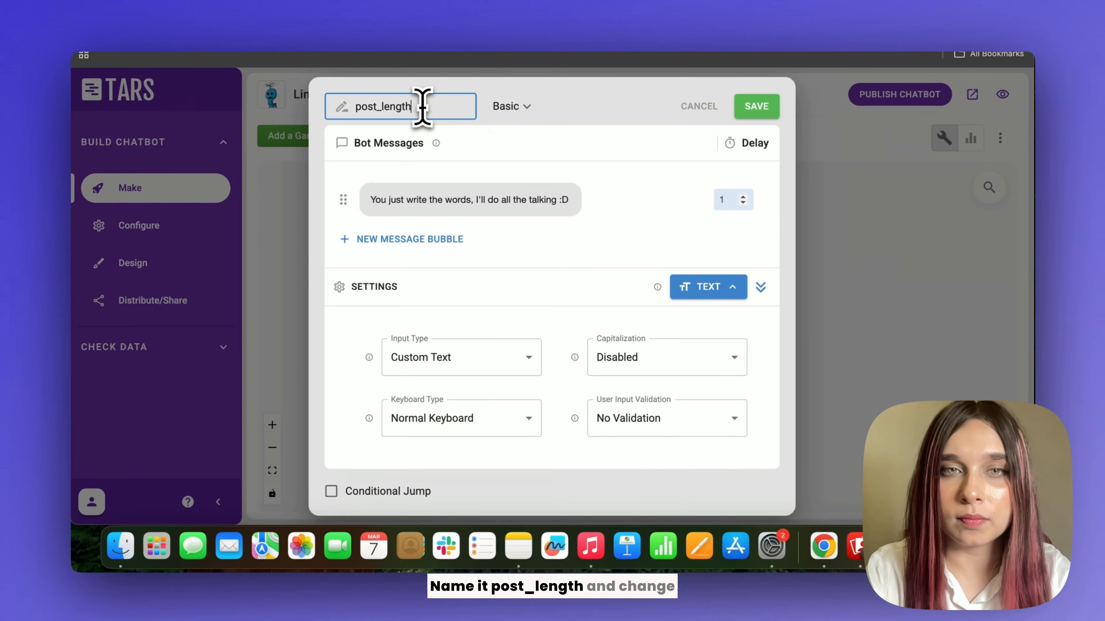
Replace the post_length gambit's message with "What is the desired length of the post?".
{"action": "left_click", "coordinate": [550, 310]}
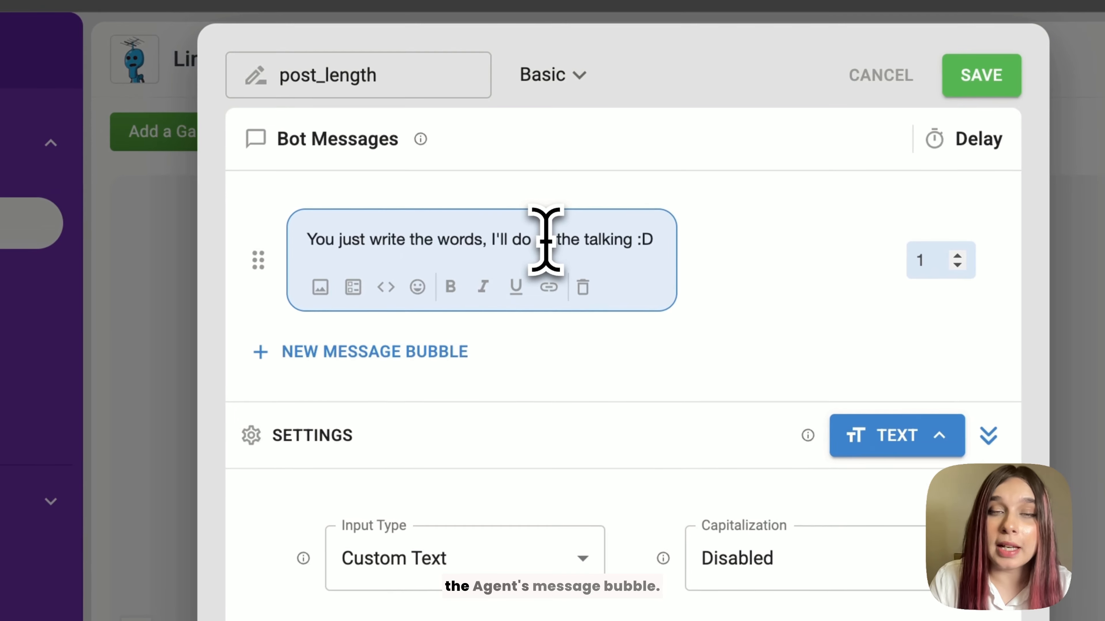
{"action": "triple_click", "coordinate": [546, 240]}
{"action": "type", "text": "What is the desired length"}
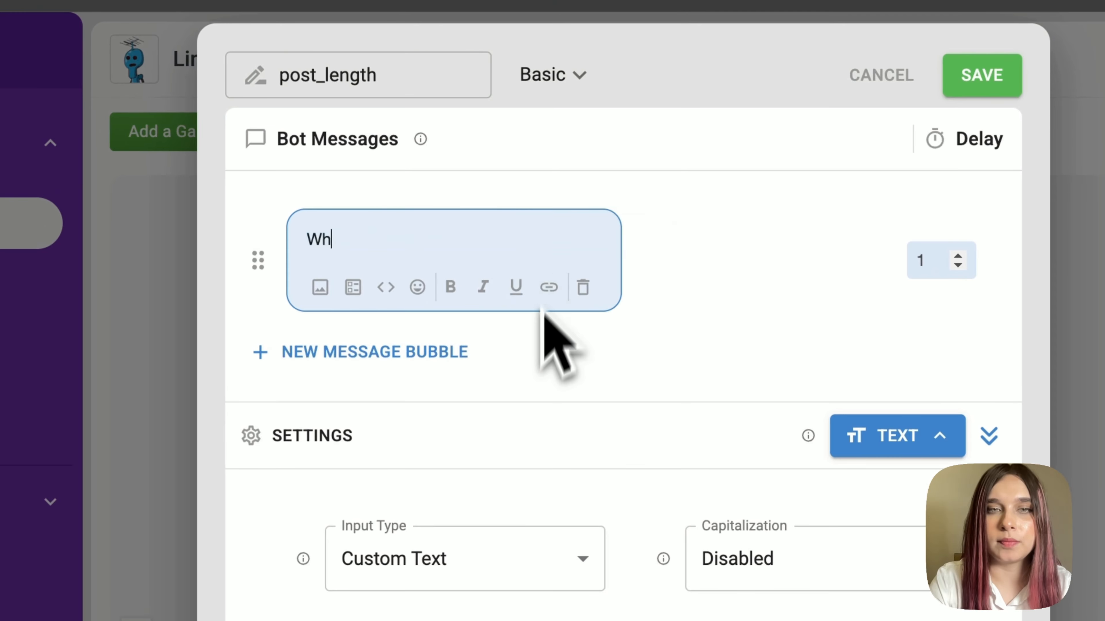
{"action": "type", "text": " of the post?"}
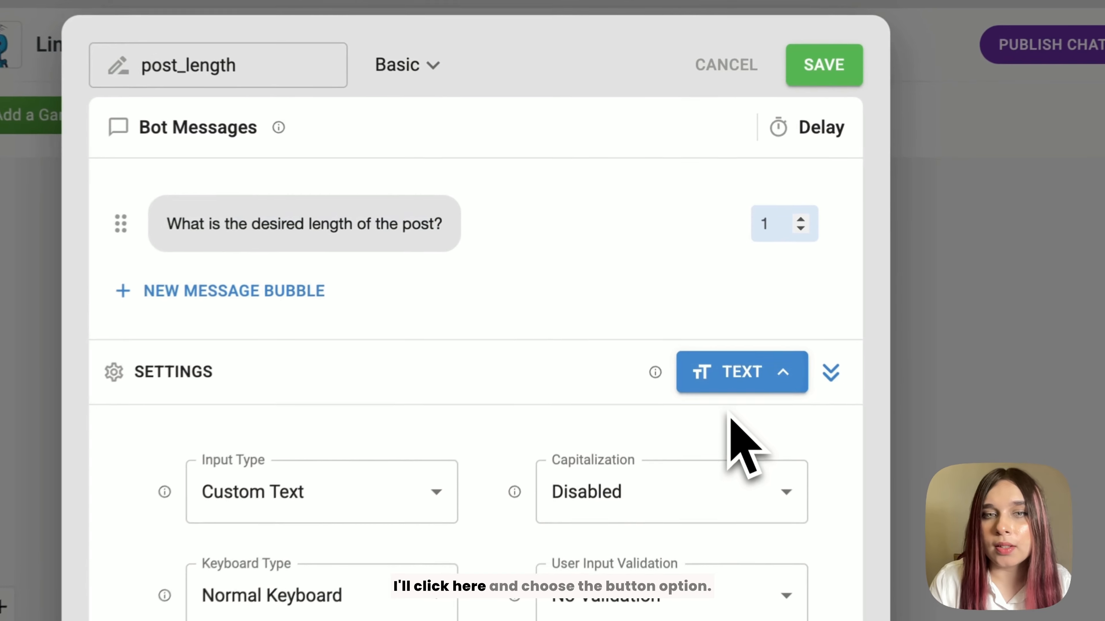
Change the post_length gambit's input to Button and label the first option "Short (under 500 characters)".
{"action": "left_click", "coordinate": [698, 308]}
{"action": "left_click", "coordinate": [411, 233]}
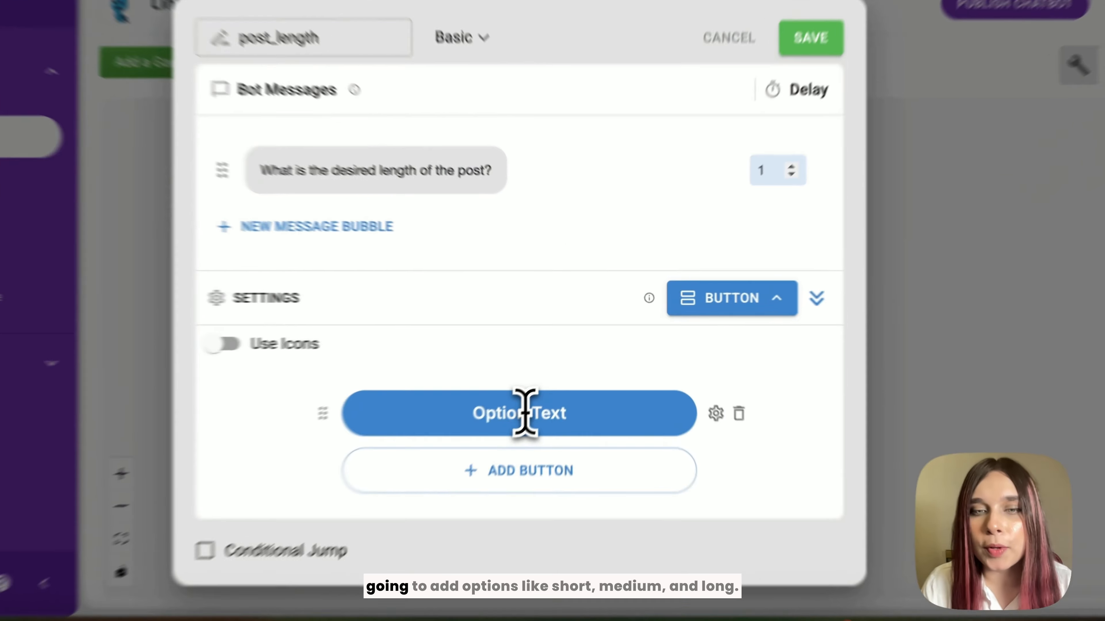
{"action": "left_click", "coordinate": [555, 381]}
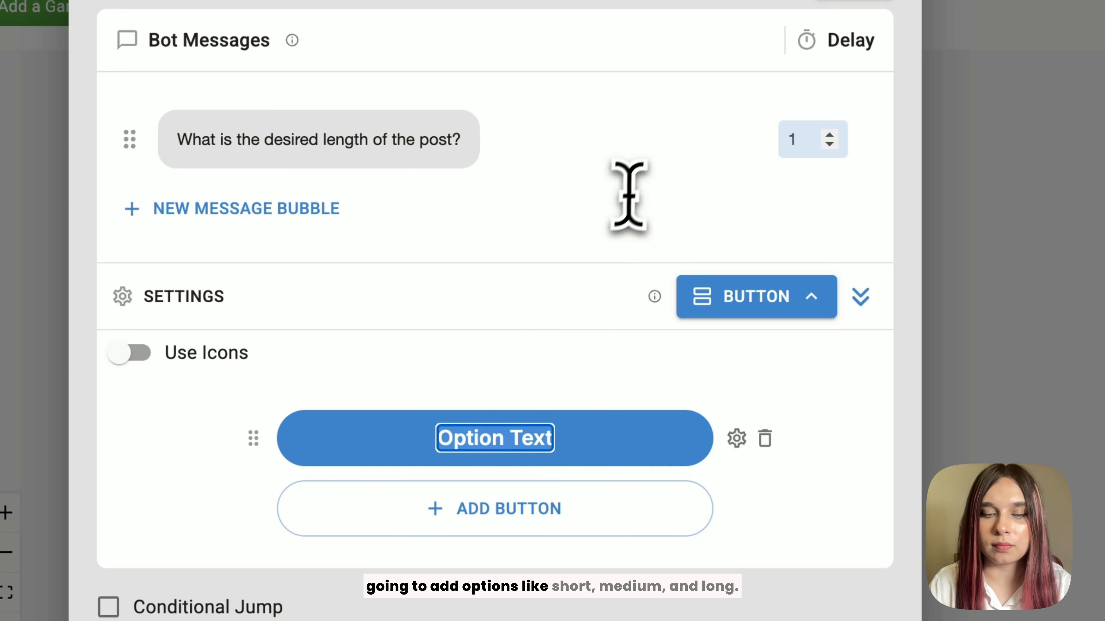
{"action": "type", "text": "Short (under 500 characters)"}
{"action": "left_click", "coordinate": [629, 374]}
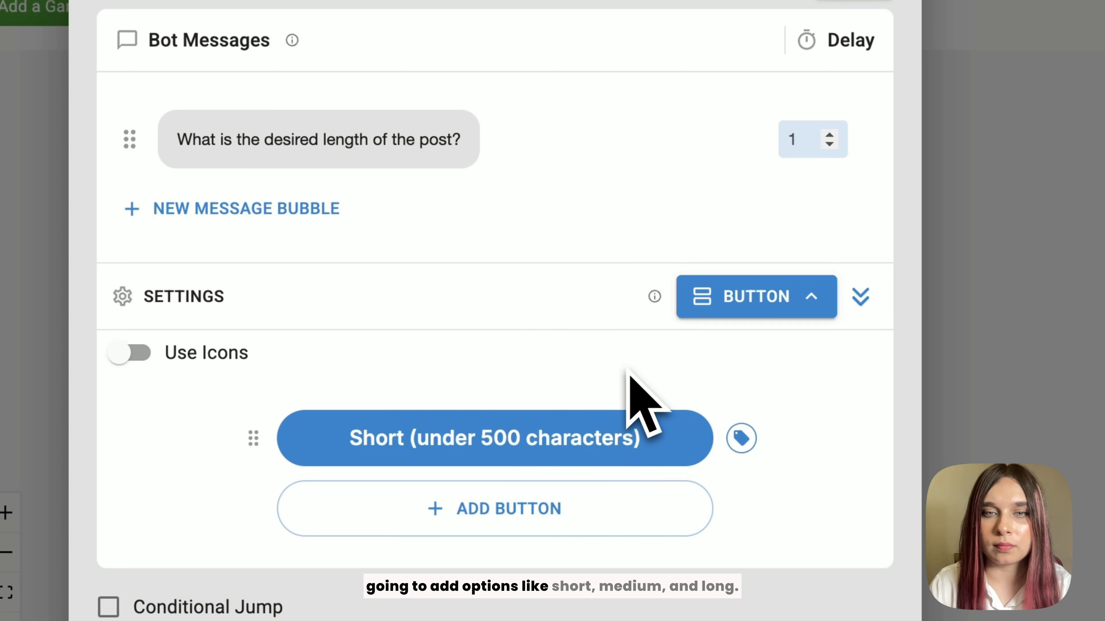
Add two more button options to the post_length gambit, labelled "Medium (500-1000 characters)" and "Long (1000-2000 characters)".
{"action": "left_click", "coordinate": [487, 481]}
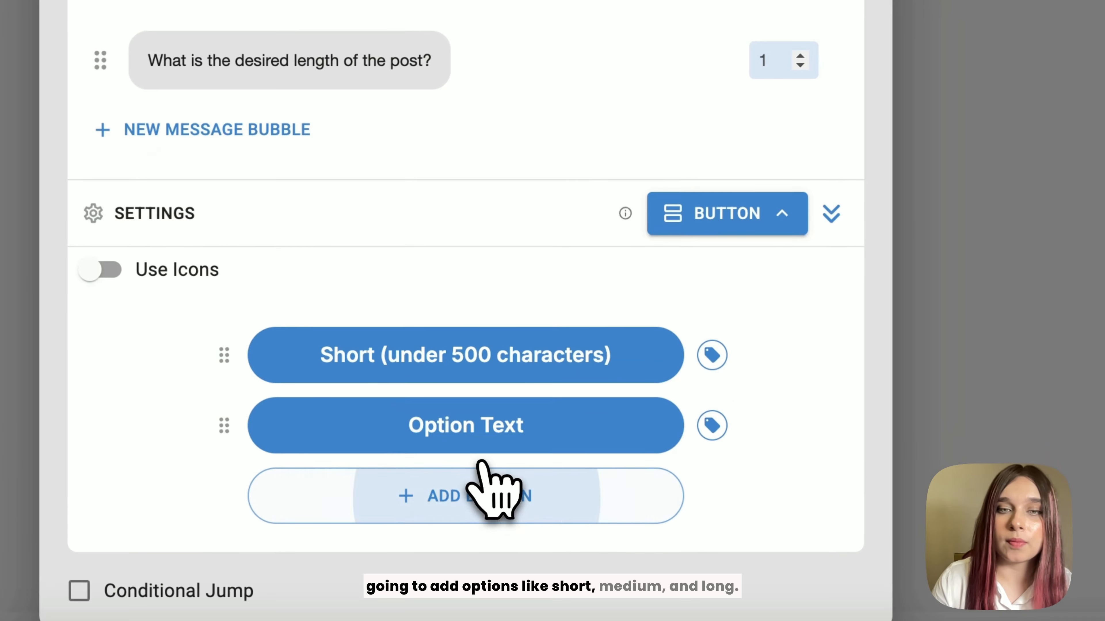
{"action": "left_click", "coordinate": [473, 456]}
{"action": "type", "text": "Medium (500-1000 characters)"}
{"action": "left_click", "coordinate": [770, 491]}
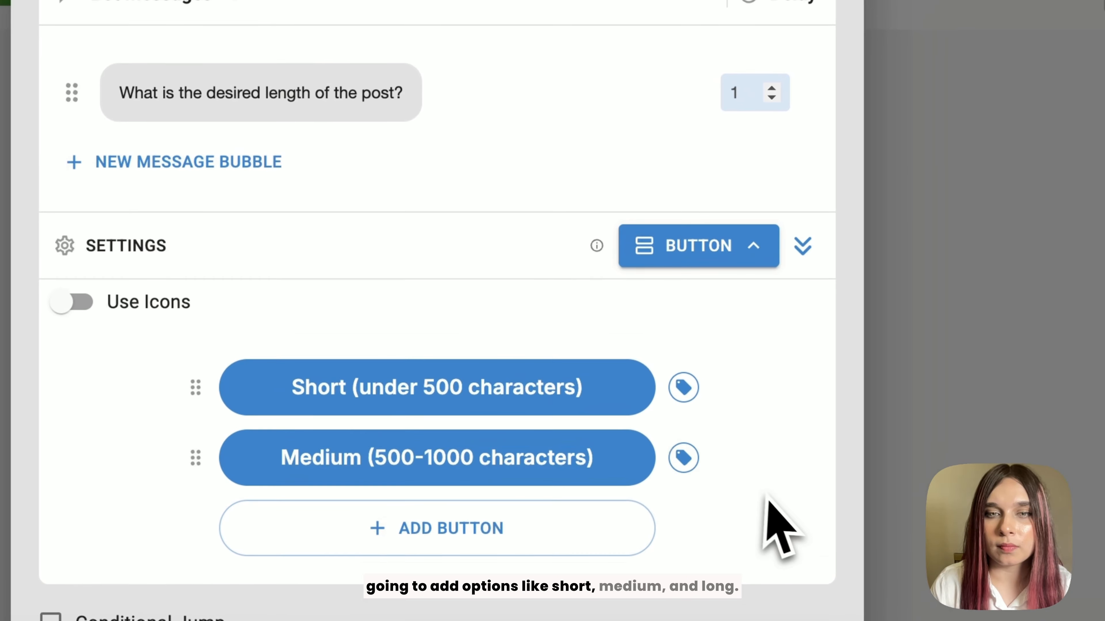
{"action": "left_click", "coordinate": [436, 527]}
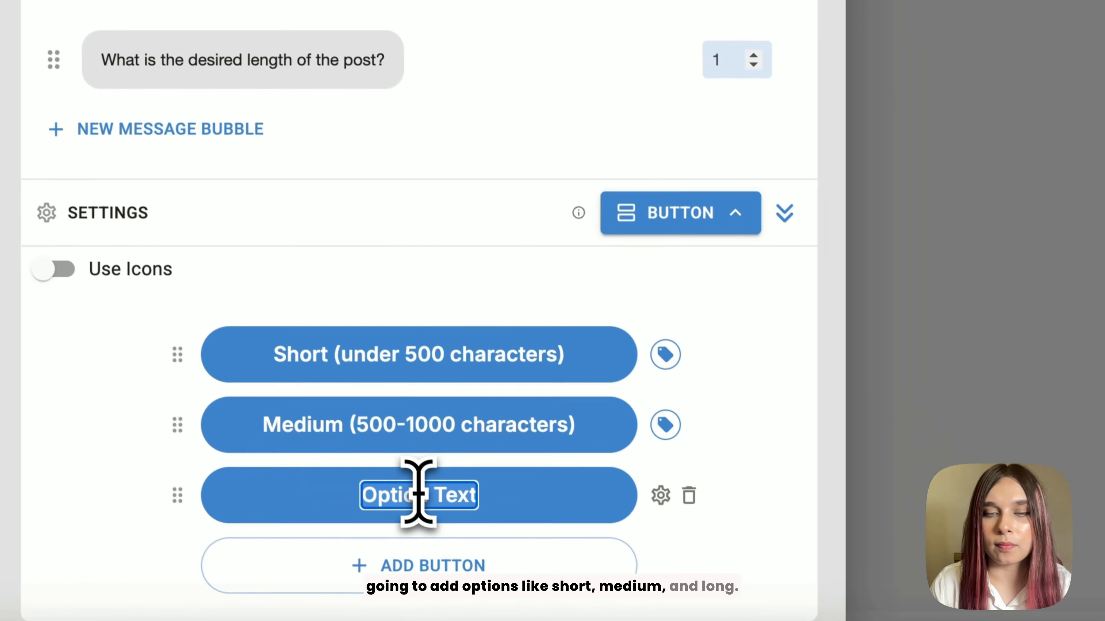
{"action": "type", "text": "Long (1000-2000 characters)"}
{"action": "left_click", "coordinate": [783, 486]}
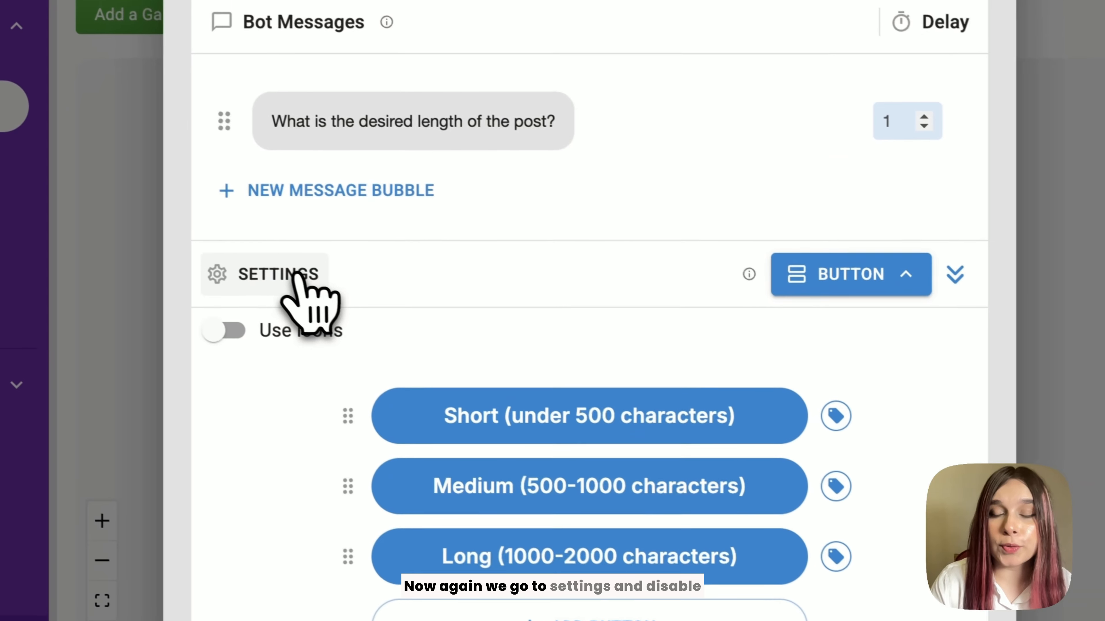
Disable Branching for the post_length gambit, save it and connect writing_style to post_length.
{"action": "left_click", "coordinate": [74, 206]}
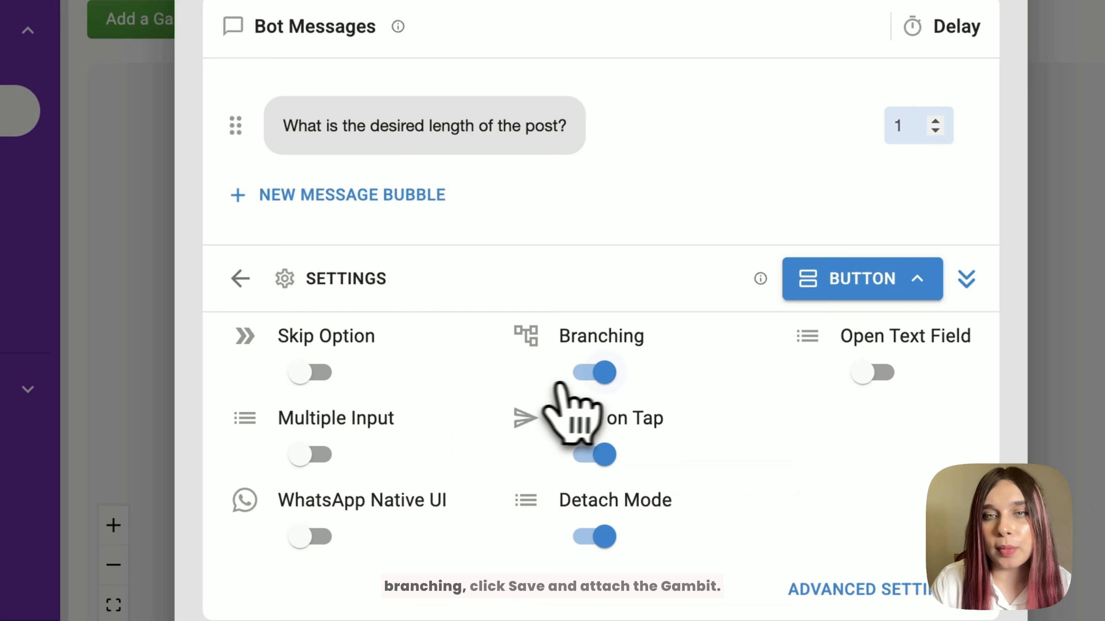
{"action": "left_click", "coordinate": [594, 372]}
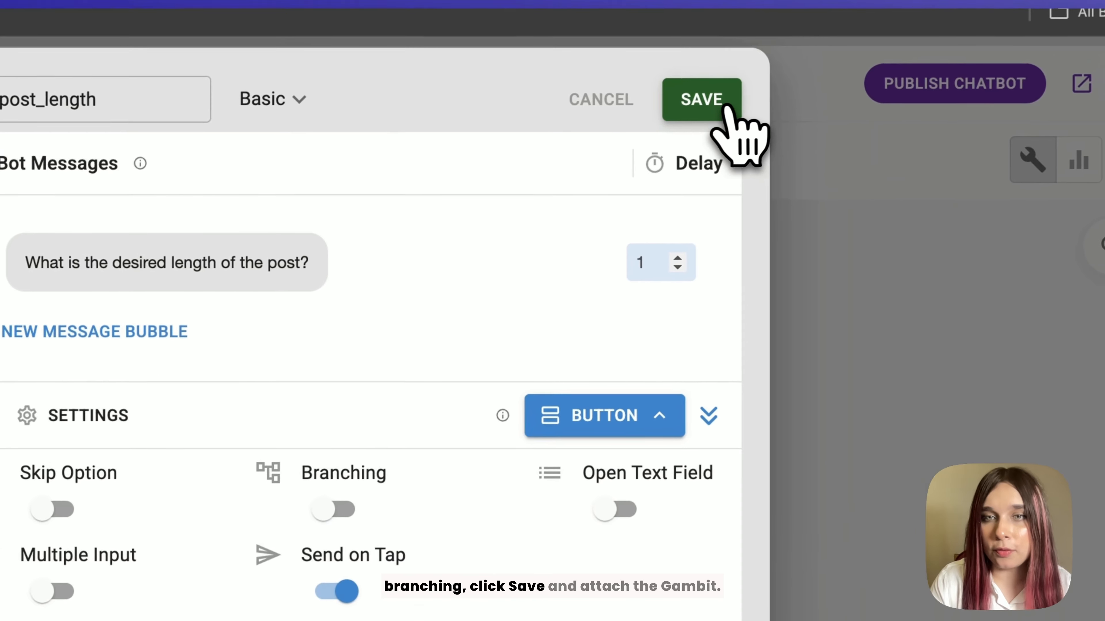
{"action": "left_click", "coordinate": [978, 0]}
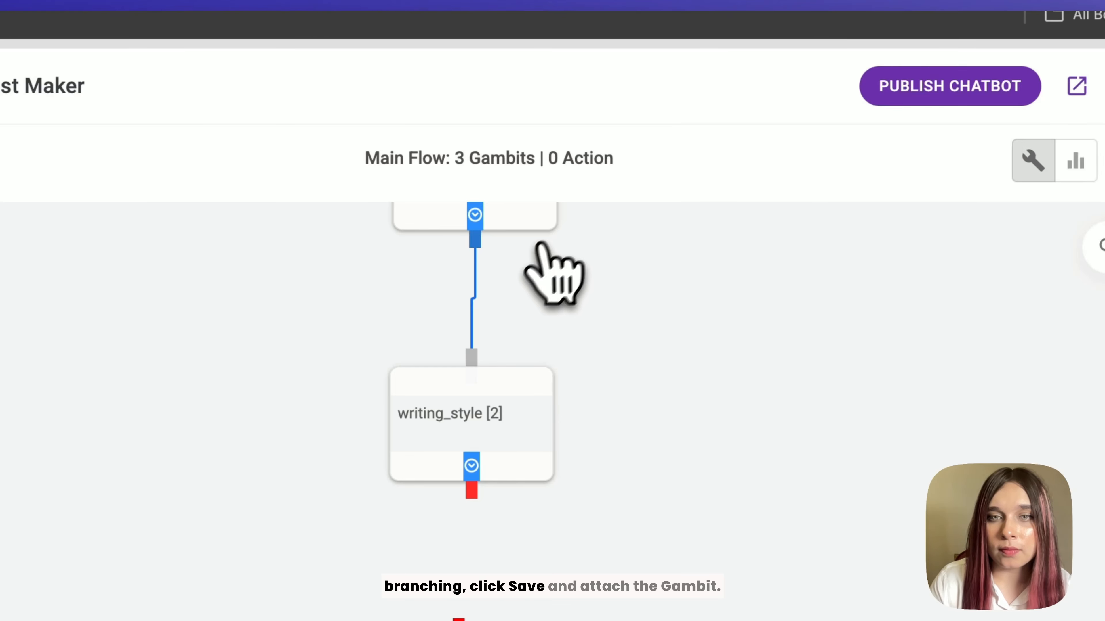
{"action": "left_click_drag", "start_coordinate": [555, 353], "coordinate": [542, 491]}
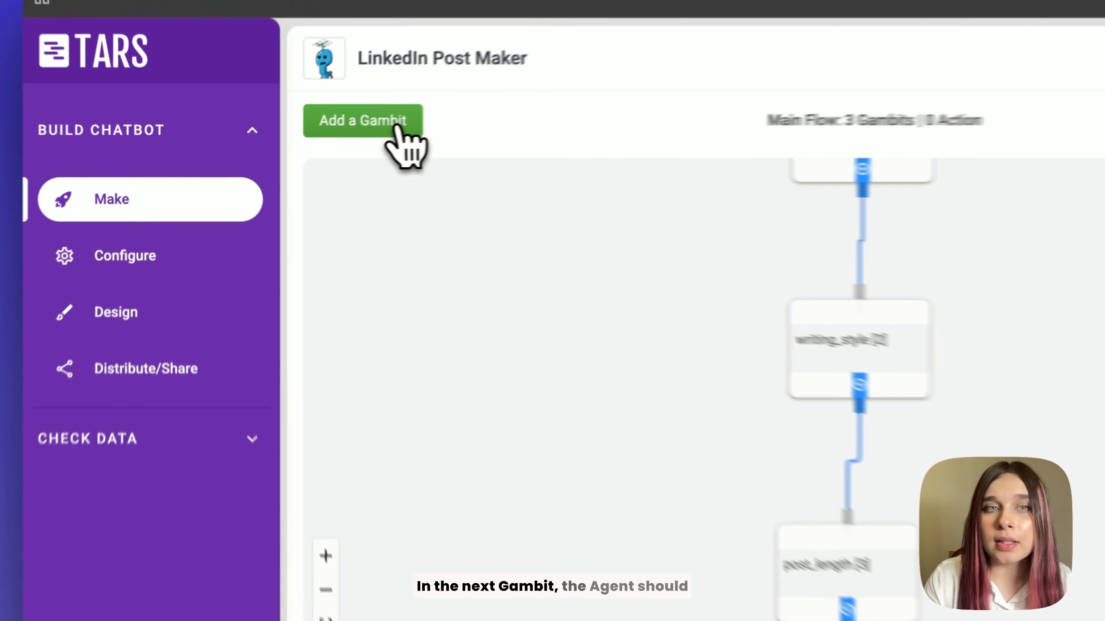
Add a new gambit to the flow and place it directly below the post_length gambit.
{"action": "left_click", "coordinate": [321, 139]}
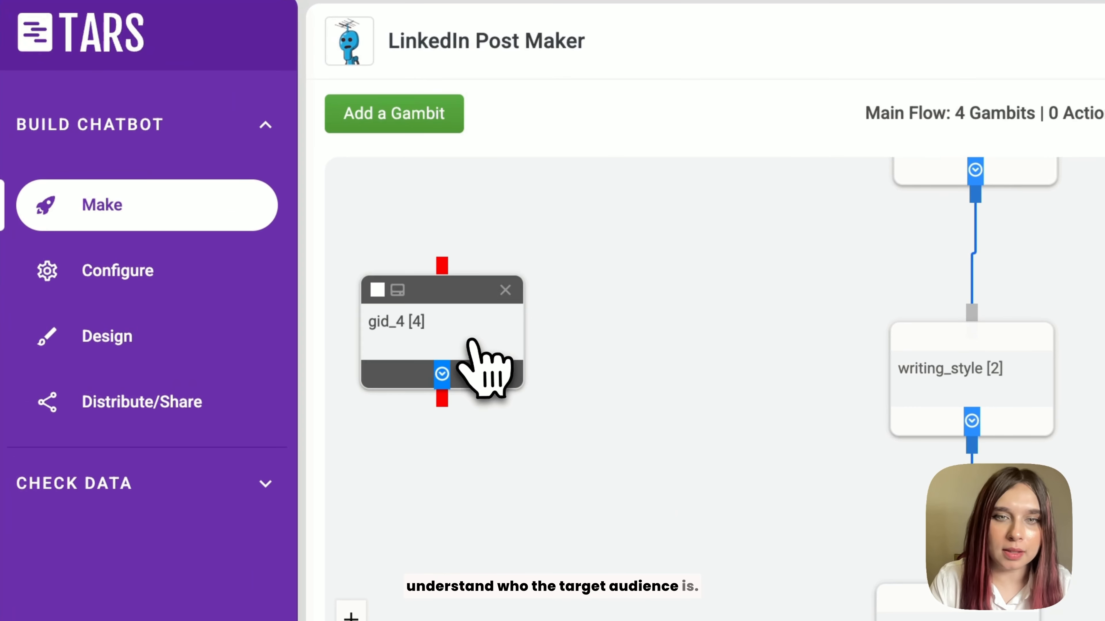
{"action": "left_click_drag", "start_coordinate": [476, 340], "coordinate": [674, 620]}
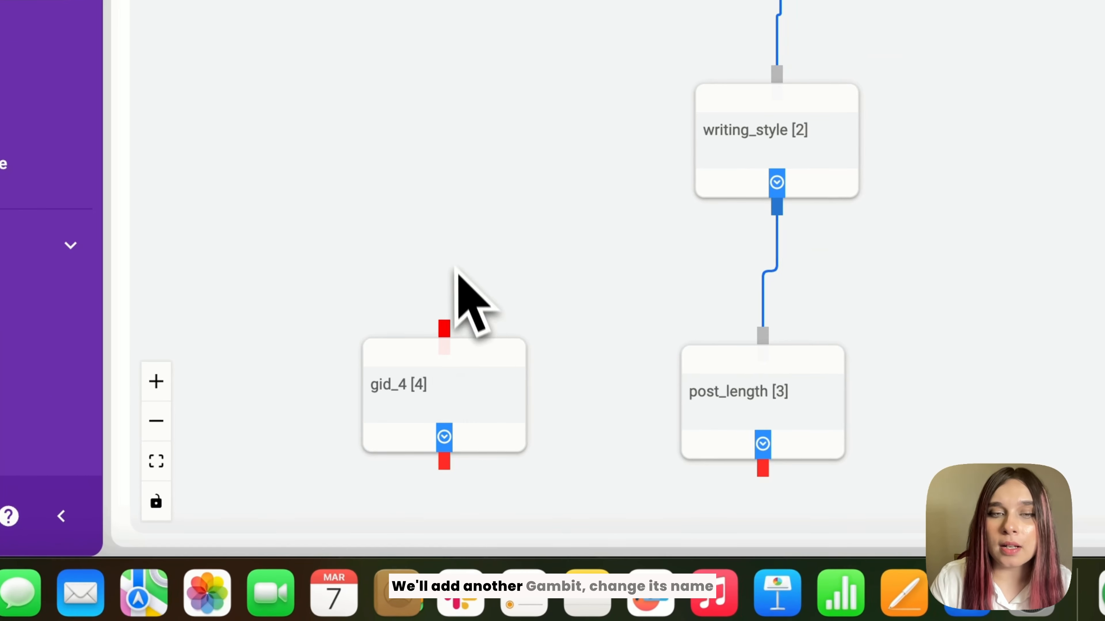
{"action": "scroll", "coordinate": [454, 268], "scroll_direction": "down", "scroll_amount": 4}
{"action": "scroll", "coordinate": [453, 254], "scroll_direction": "up", "scroll_amount": 1}
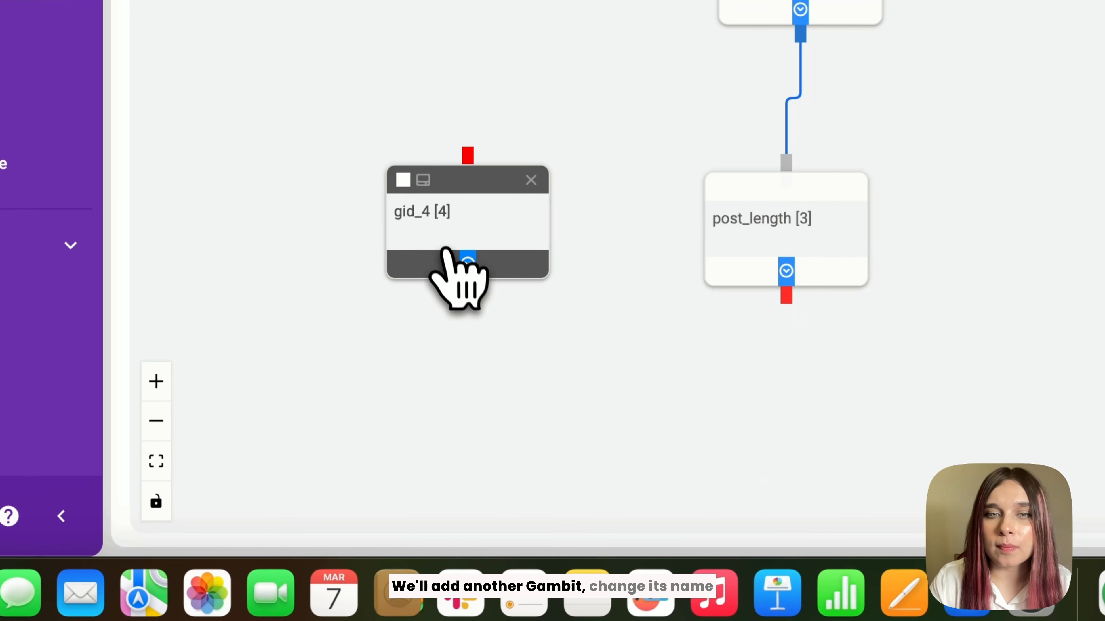
{"action": "left_click_drag", "start_coordinate": [441, 237], "coordinate": [820, 463]}
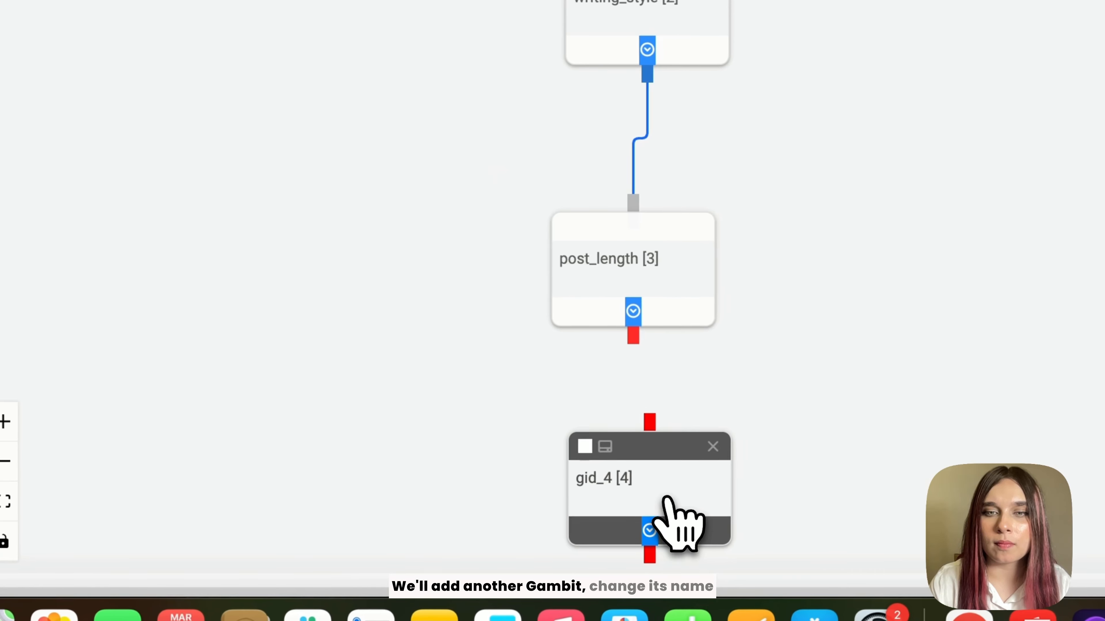
Rename the new gambit "target_audience" and replace its message with "Who is your target audience?".
{"action": "left_click", "coordinate": [666, 500]}
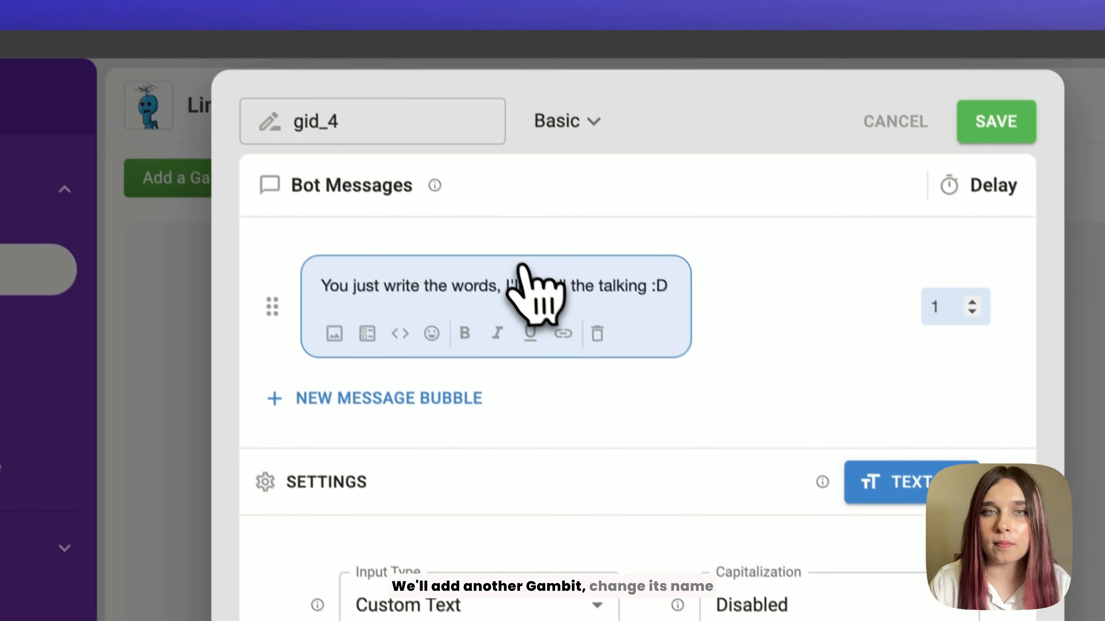
{"action": "left_click", "coordinate": [426, 141]}
{"action": "double_click", "coordinate": [427, 141]}
{"action": "type", "text": "target_audience"}
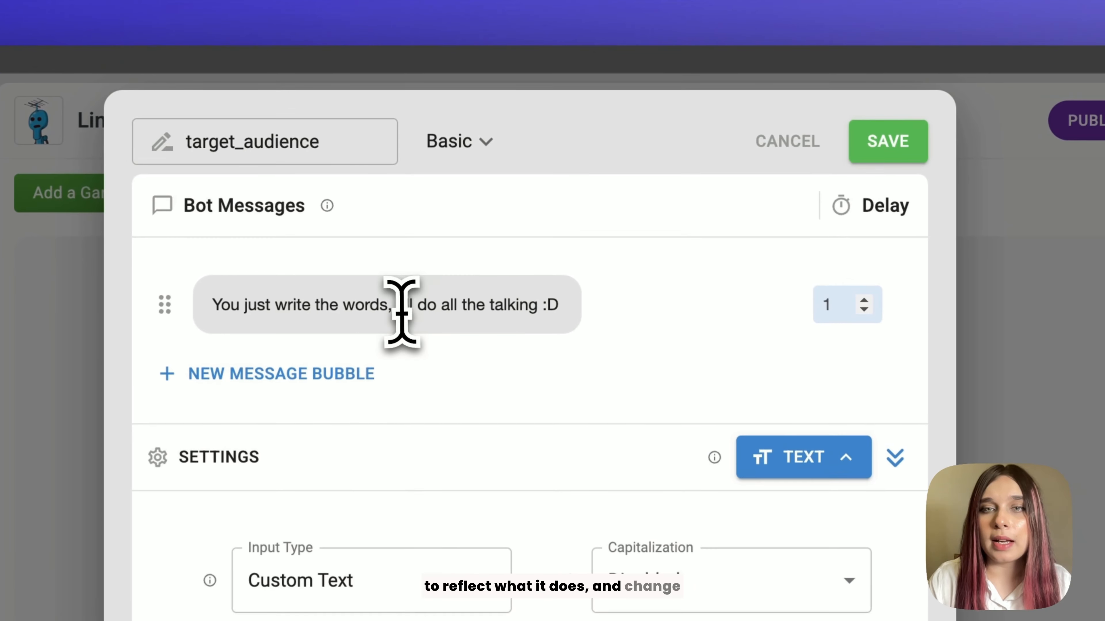
{"action": "left_click", "coordinate": [396, 302]}
{"action": "type", "text": "Who is your target audience?"}
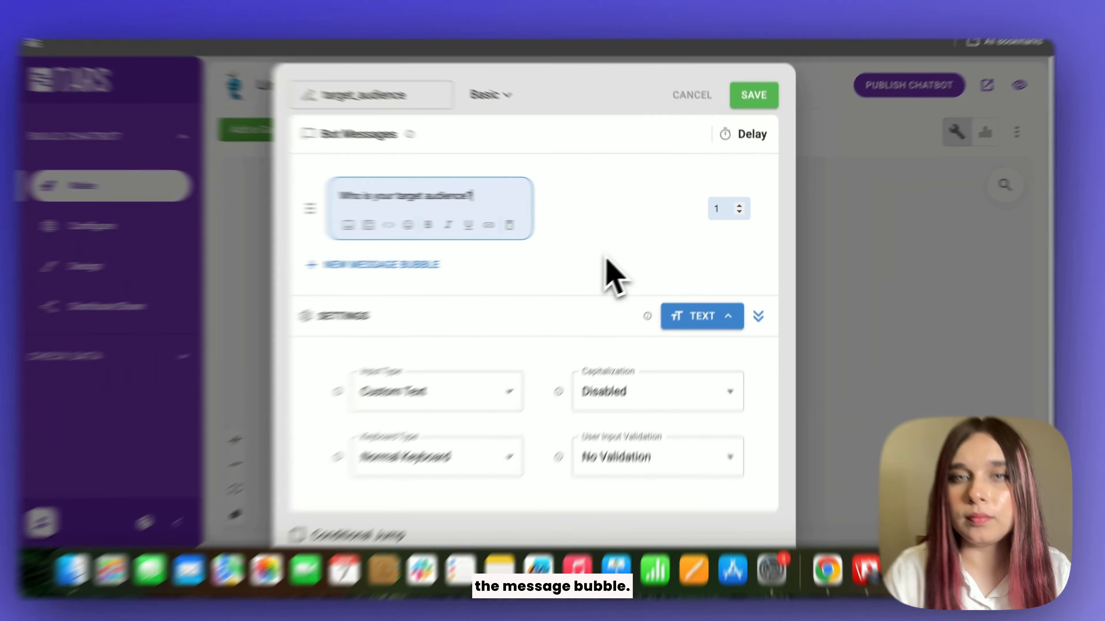
{"action": "left_click", "coordinate": [605, 257]}
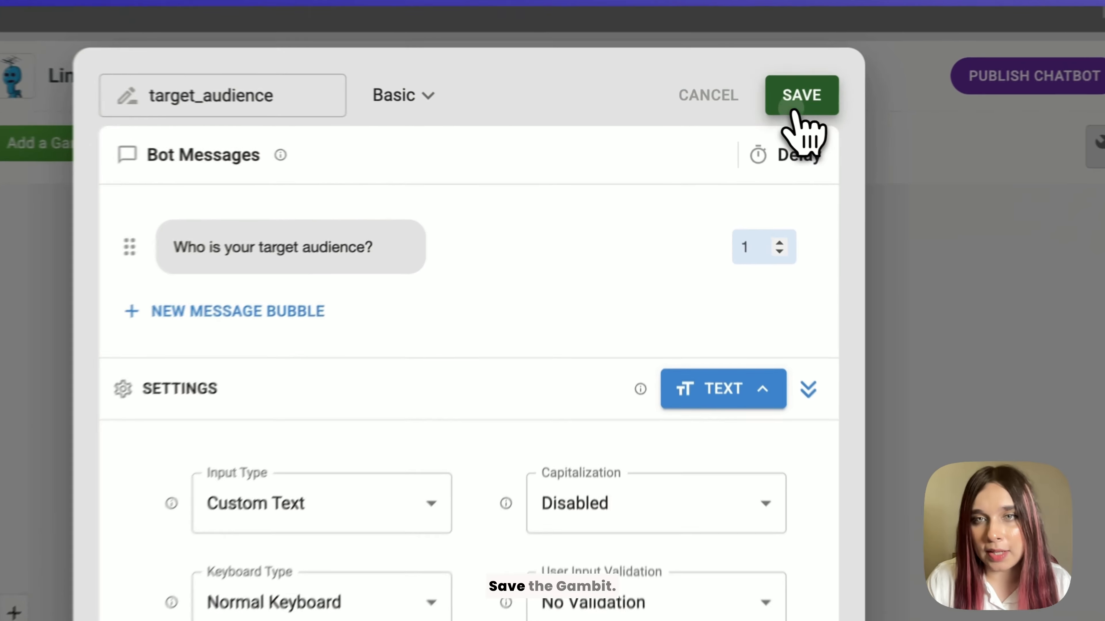
Save the target_audience gambit and connect post_length to it.
{"action": "left_click", "coordinate": [753, 109]}
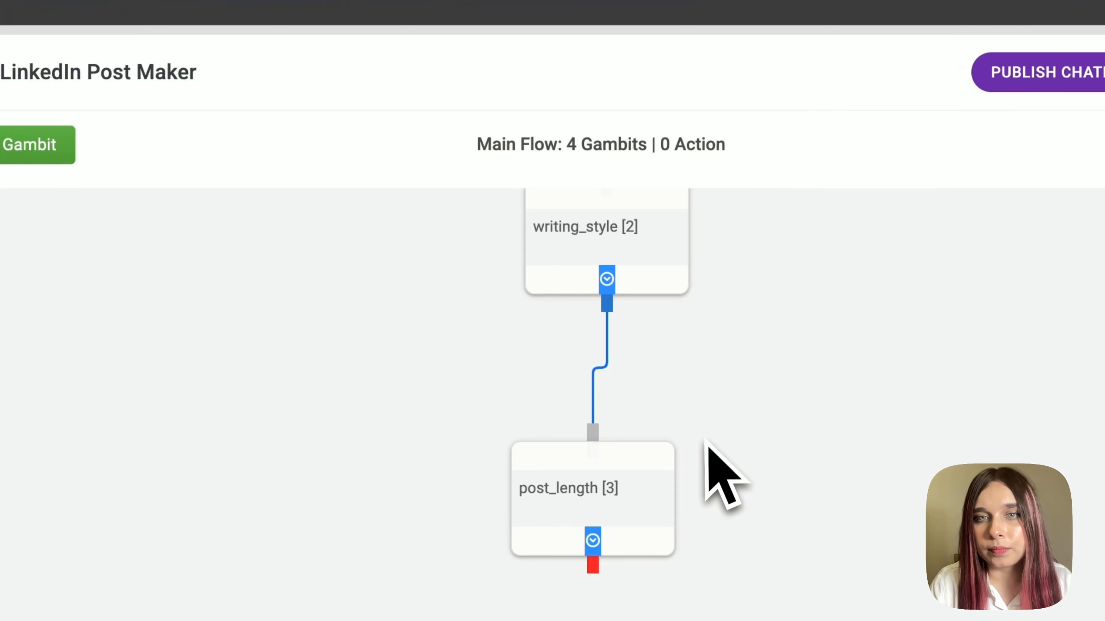
{"action": "scroll", "coordinate": [708, 453], "scroll_direction": "down", "scroll_amount": 4}
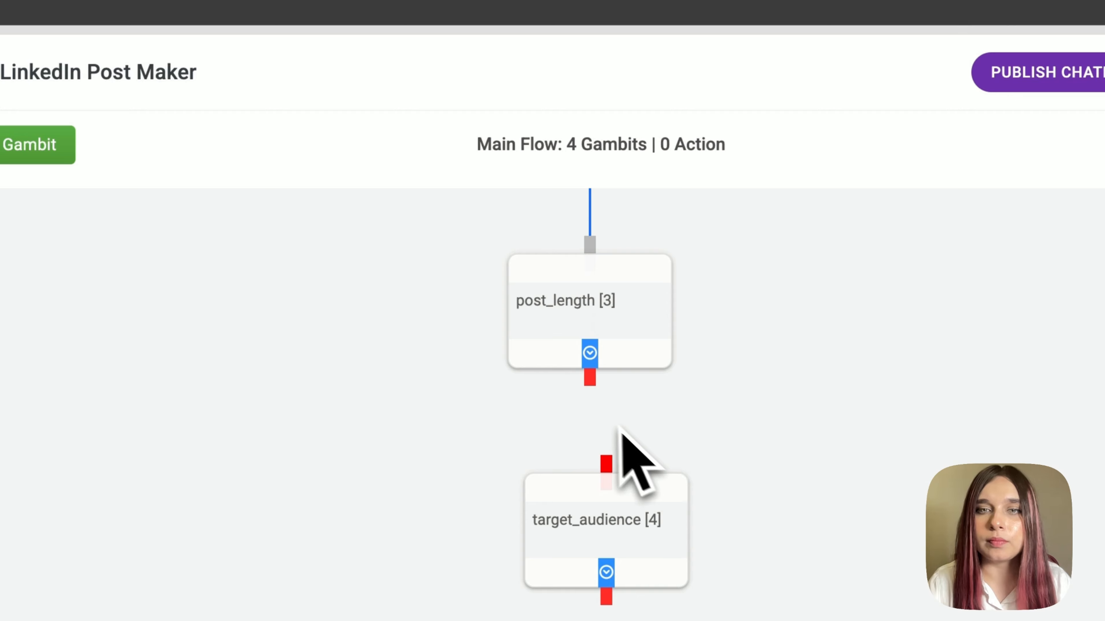
{"action": "left_click_drag", "start_coordinate": [589, 384], "coordinate": [609, 452]}
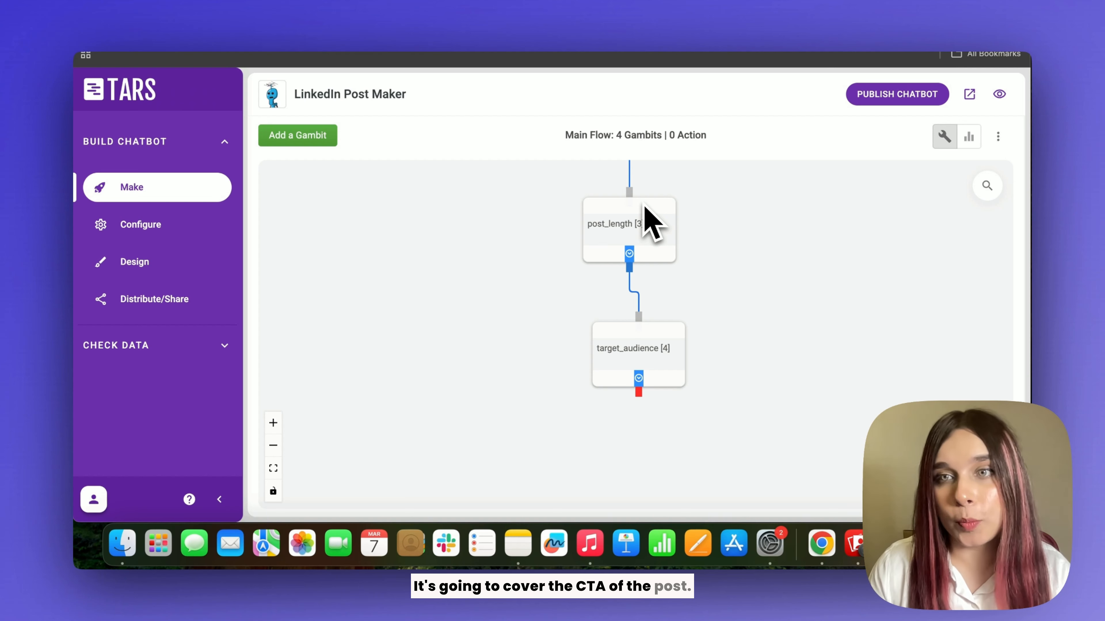
Duplicate the target_audience gambit and place the copy directly below the original.
{"action": "mouse_move", "coordinate": [662, 362]}
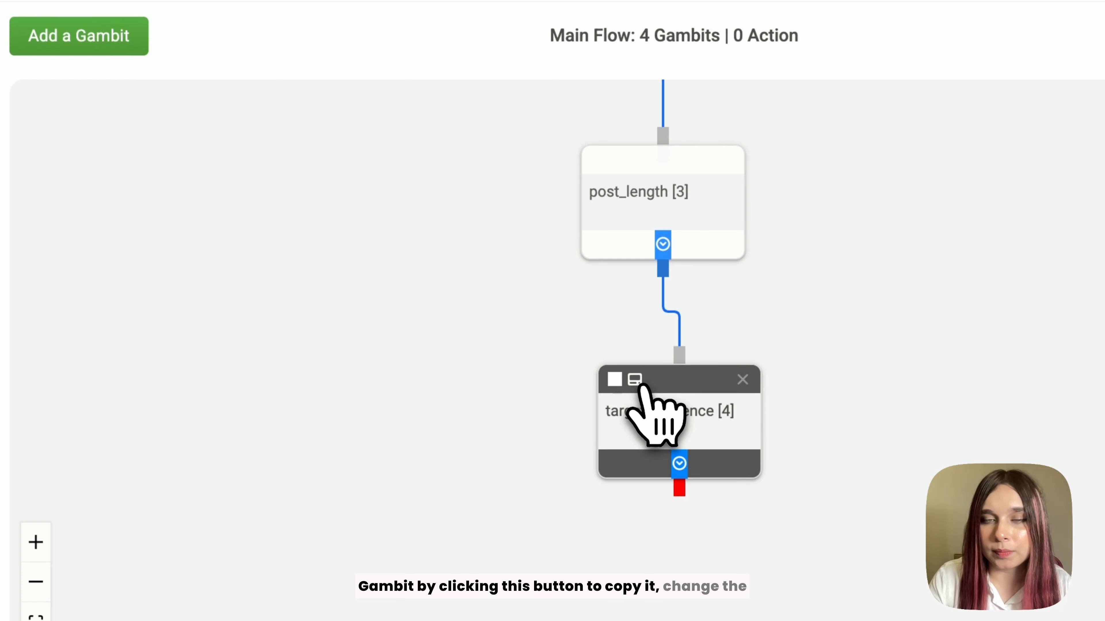
{"action": "left_click", "coordinate": [640, 385]}
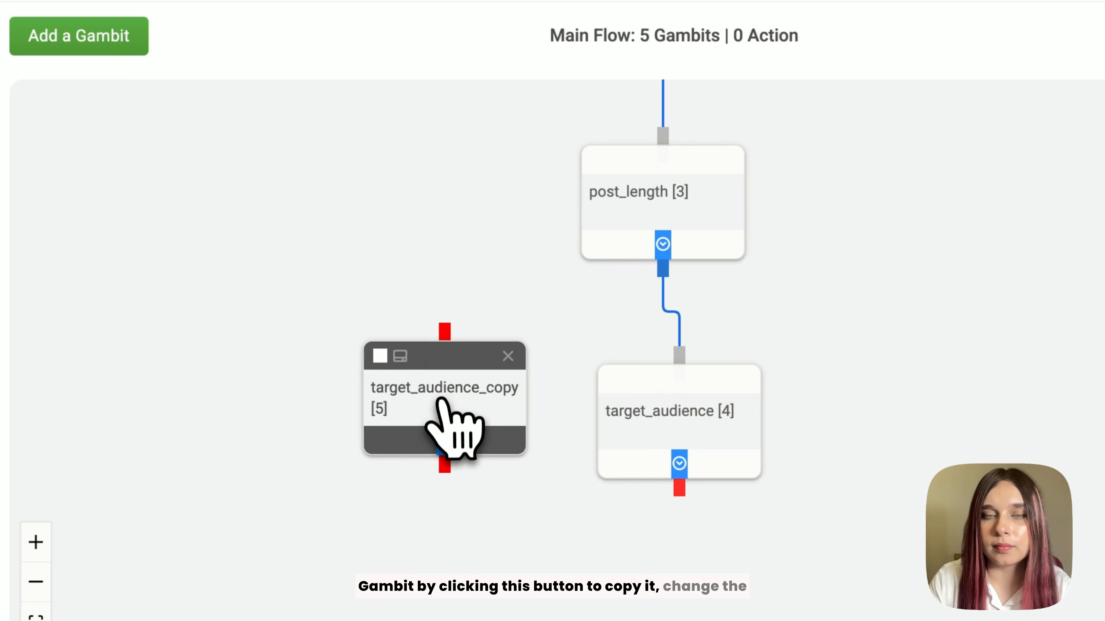
{"action": "left_click_drag", "start_coordinate": [451, 407], "coordinate": [672, 620]}
{"action": "scroll", "coordinate": [647, 524], "scroll_direction": "down", "scroll_amount": 3}
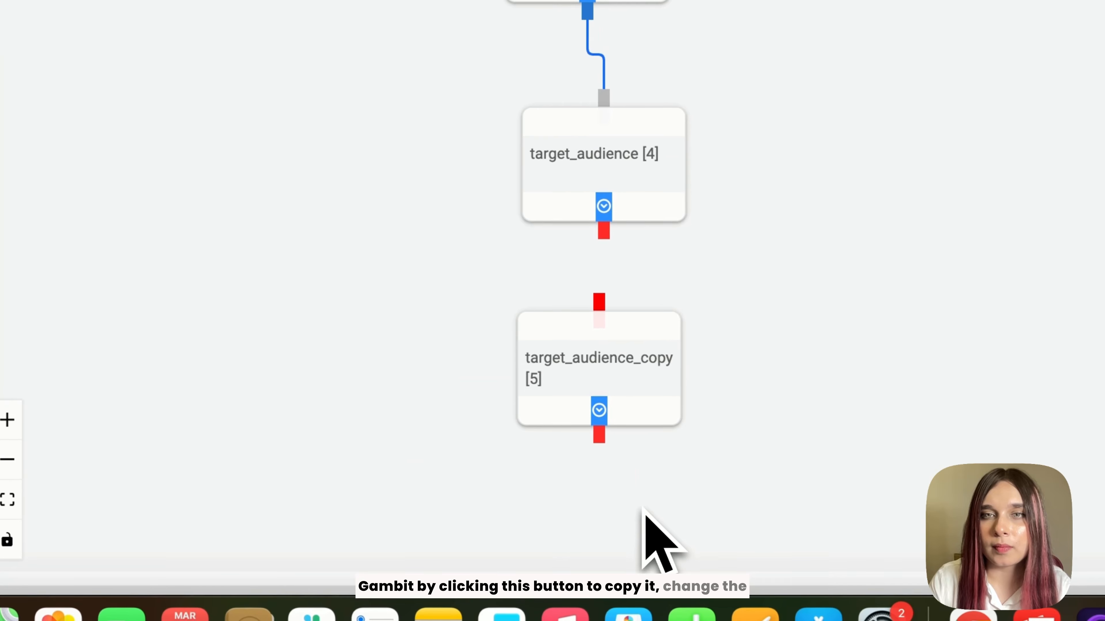
Rename the copied gambit "cta" and replace its message with "What's the CTA of your post?".
{"action": "left_click", "coordinate": [629, 385]}
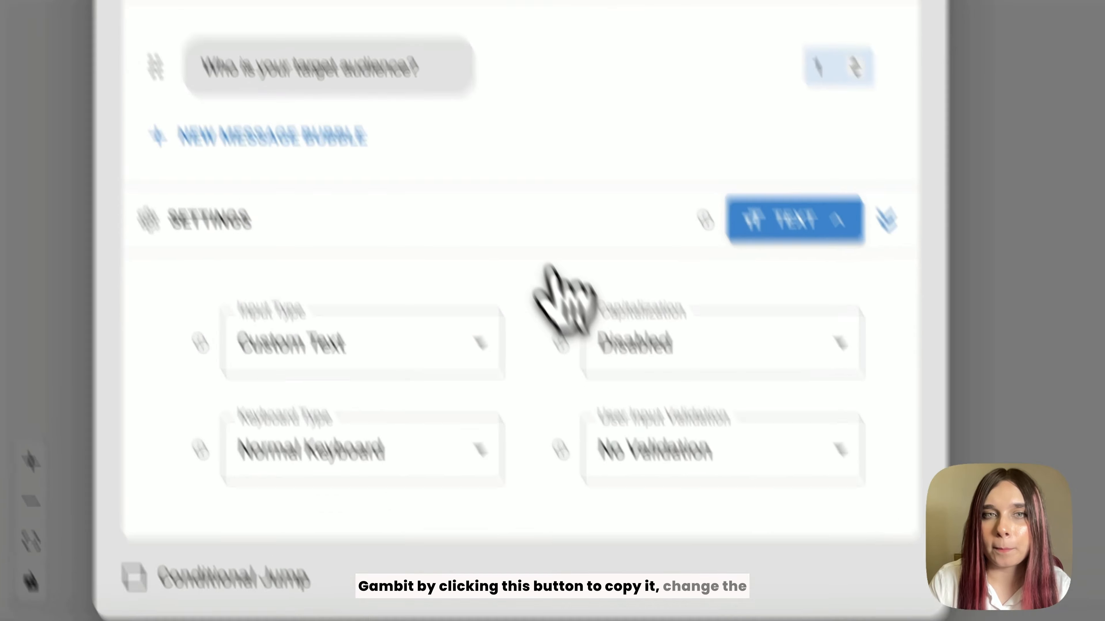
{"action": "key", "text": "ctrl+a"}
{"action": "type", "text": "cta"}
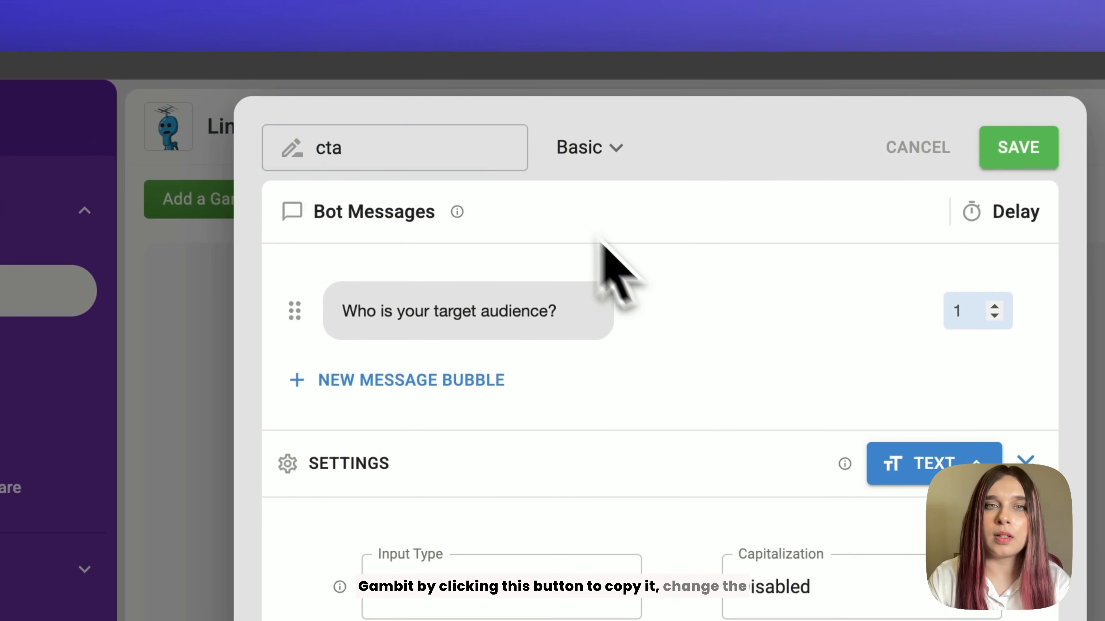
{"action": "left_click", "coordinate": [476, 318]}
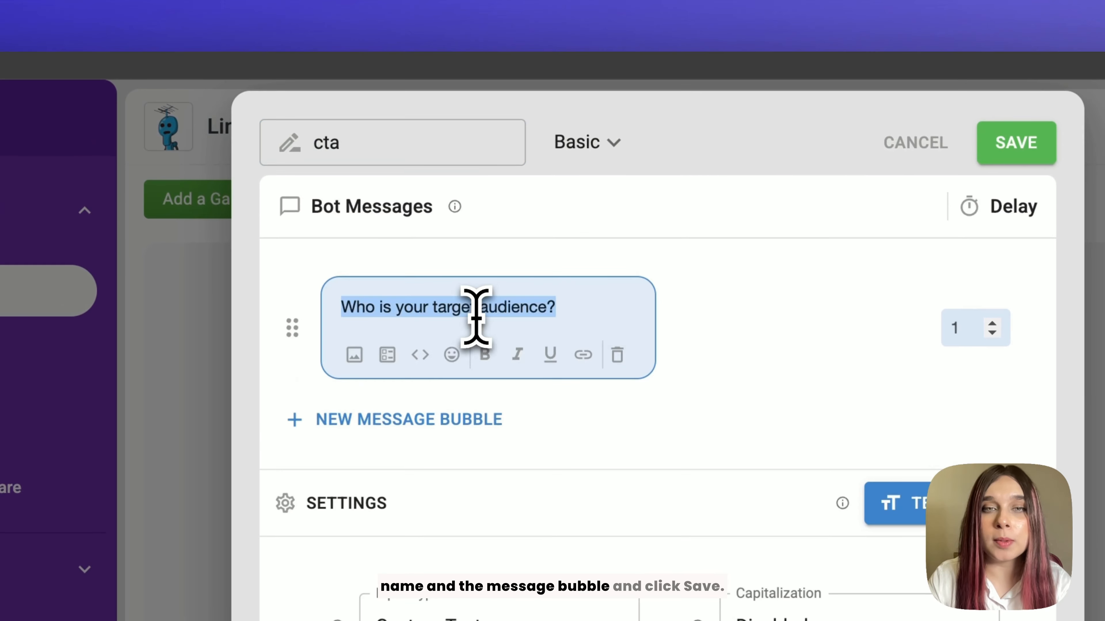
{"action": "type", "text": "what's the CTA of your post?"}
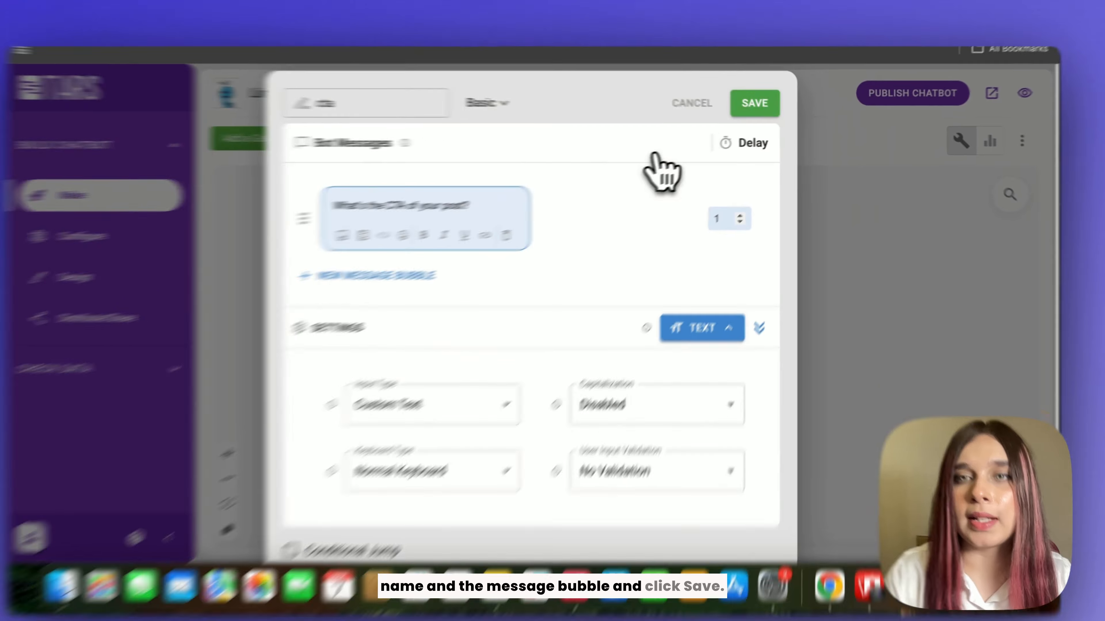
Save the cta gambit and connect target_audience to it.
{"action": "left_click", "coordinate": [1016, 143]}
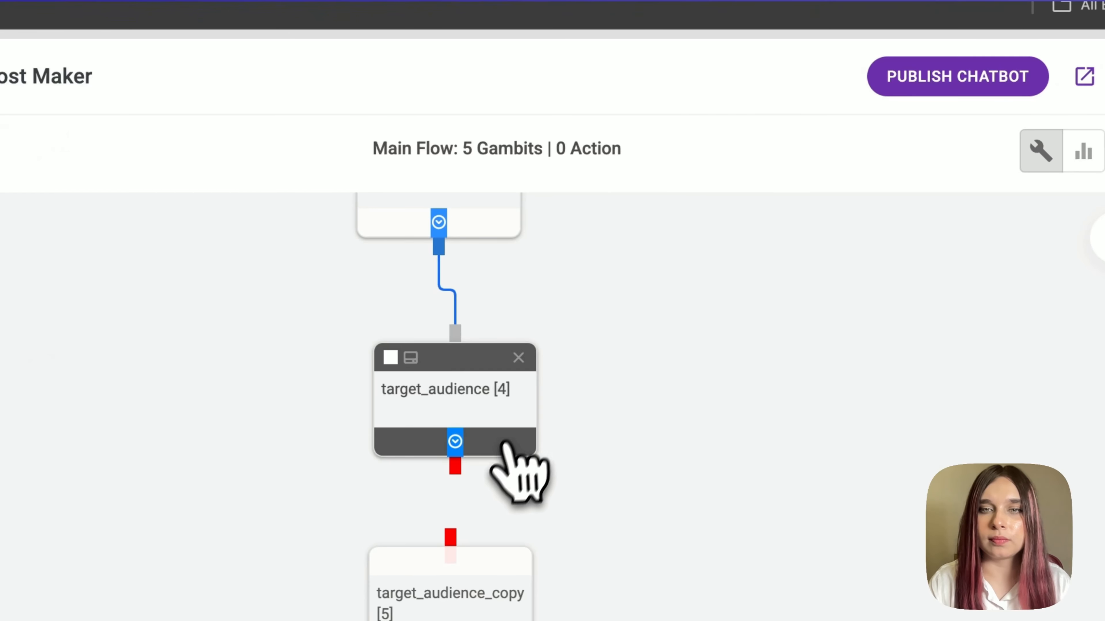
{"action": "left_click_drag", "start_coordinate": [469, 469], "coordinate": [462, 520]}
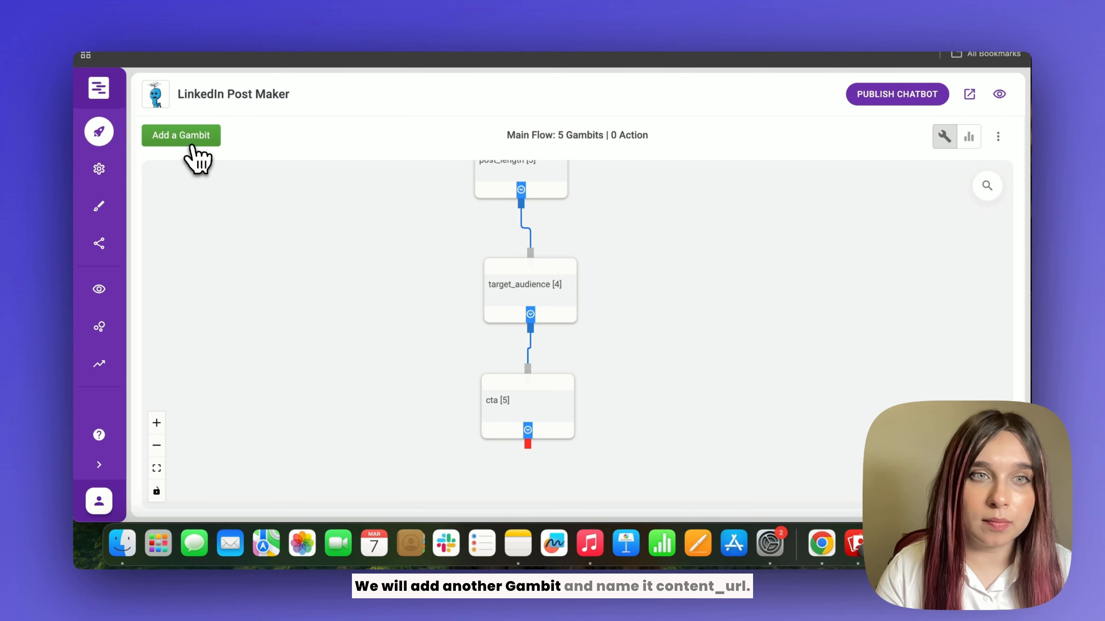
Add a new gambit below the cta gambit and name it "content_URL".
{"action": "left_click_drag", "start_coordinate": [220, 266], "coordinate": [435, 487]}
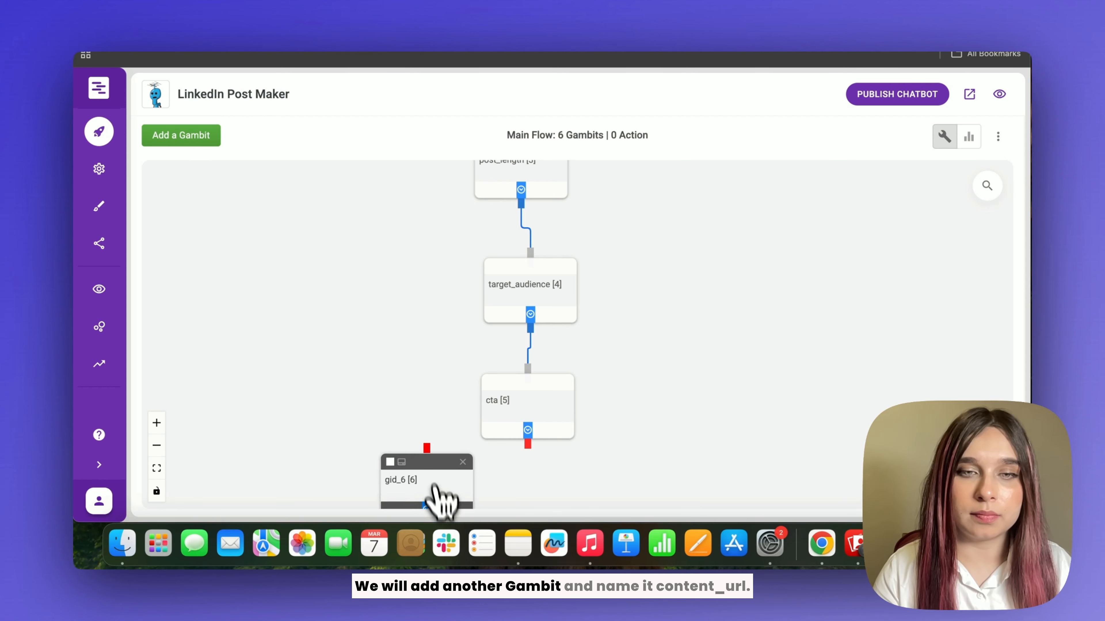
{"action": "scroll", "coordinate": [435, 487], "scroll_direction": "down", "scroll_amount": 2}
{"action": "left_click", "coordinate": [439, 411]}
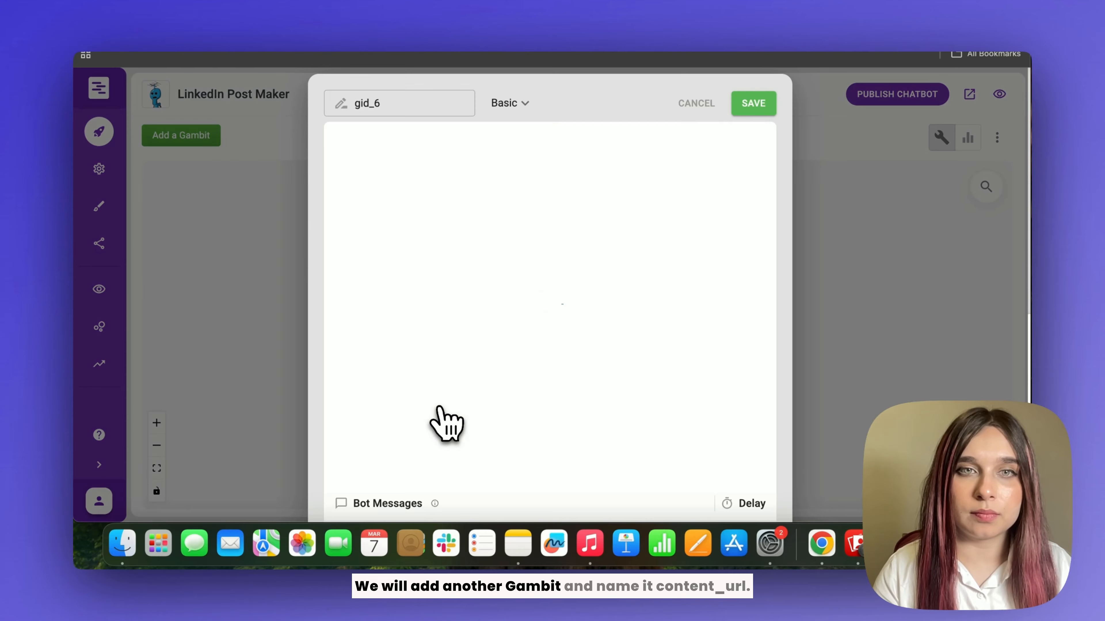
{"action": "triple_click", "coordinate": [431, 106]}
{"action": "type", "text": "content_URL"}
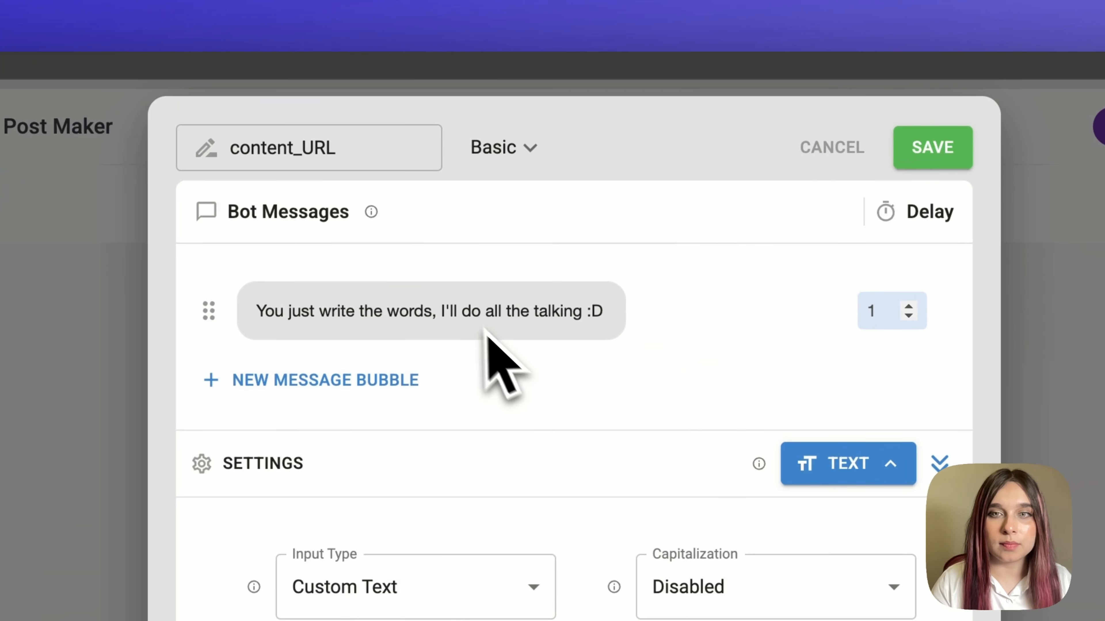
Replace the content_URL message with "Please share the URL of the main content that should be repurposed into a LinkedIn Post.".
{"action": "left_click", "coordinate": [468, 315]}
{"action": "type", "text": "Please share the URL of the main content that should be repurposed into a LinkedIn "}
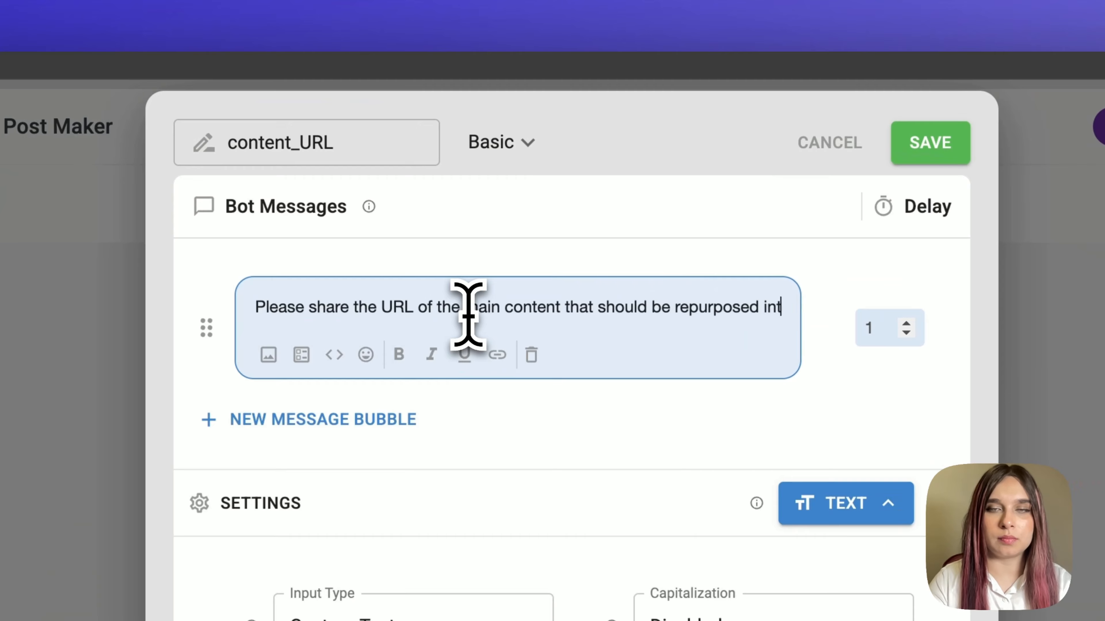
{"action": "type", "text": "Post."}
{"action": "left_click", "coordinate": [666, 436]}
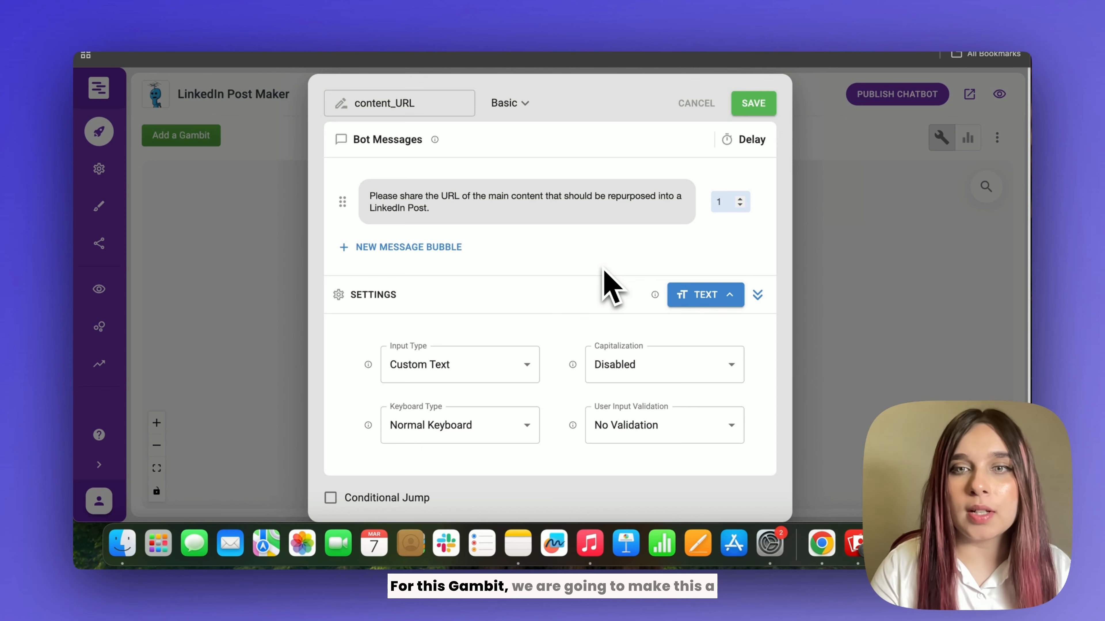
Change the content_URL gambit's input type from Text to No Input and save the gambit.
{"action": "left_click", "coordinate": [707, 296]}
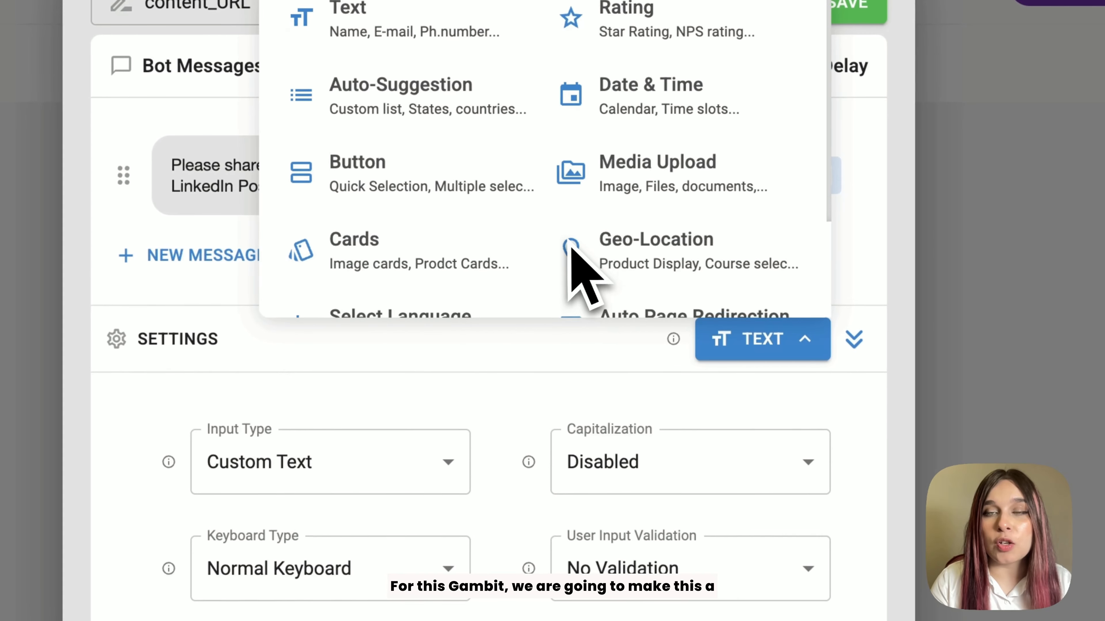
{"action": "scroll", "coordinate": [569, 244], "scroll_direction": "down", "scroll_amount": 3}
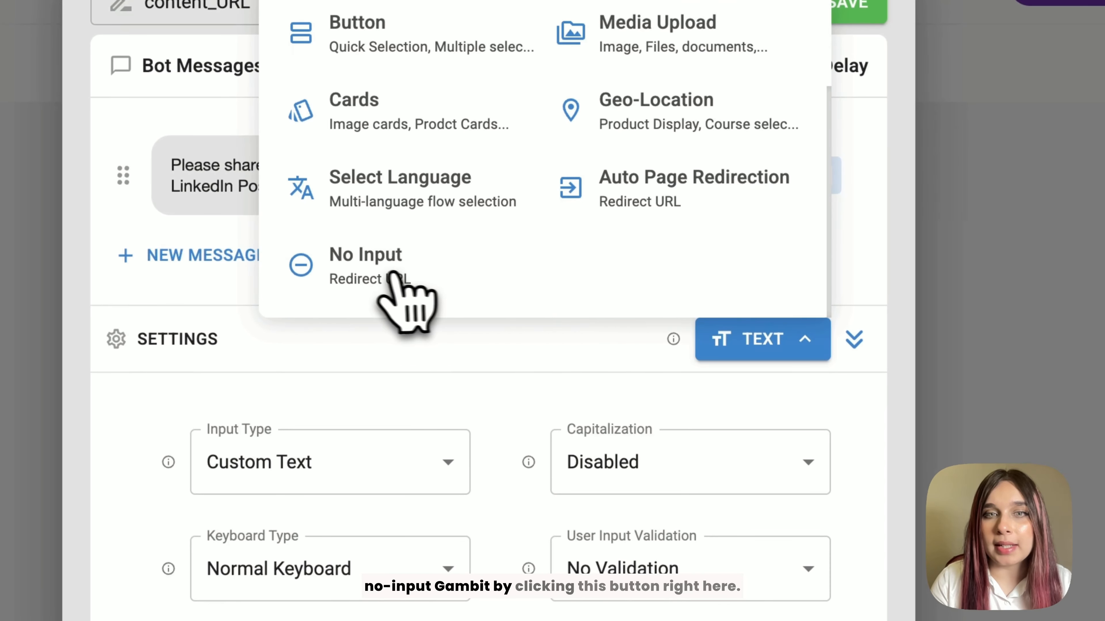
{"action": "left_click", "coordinate": [372, 268]}
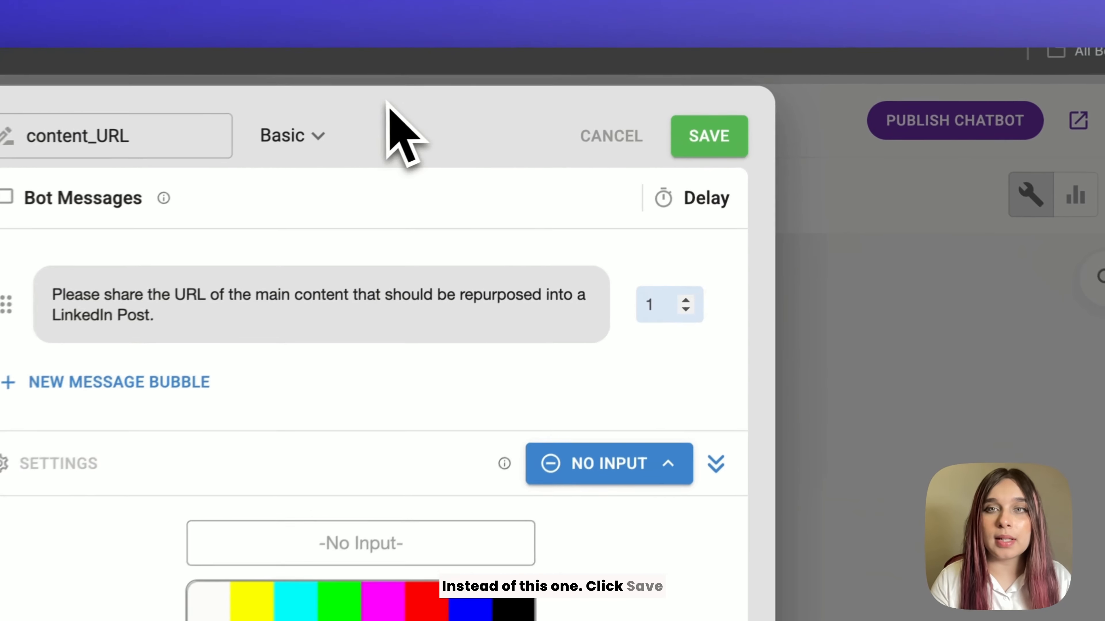
{"action": "left_click", "coordinate": [719, 153]}
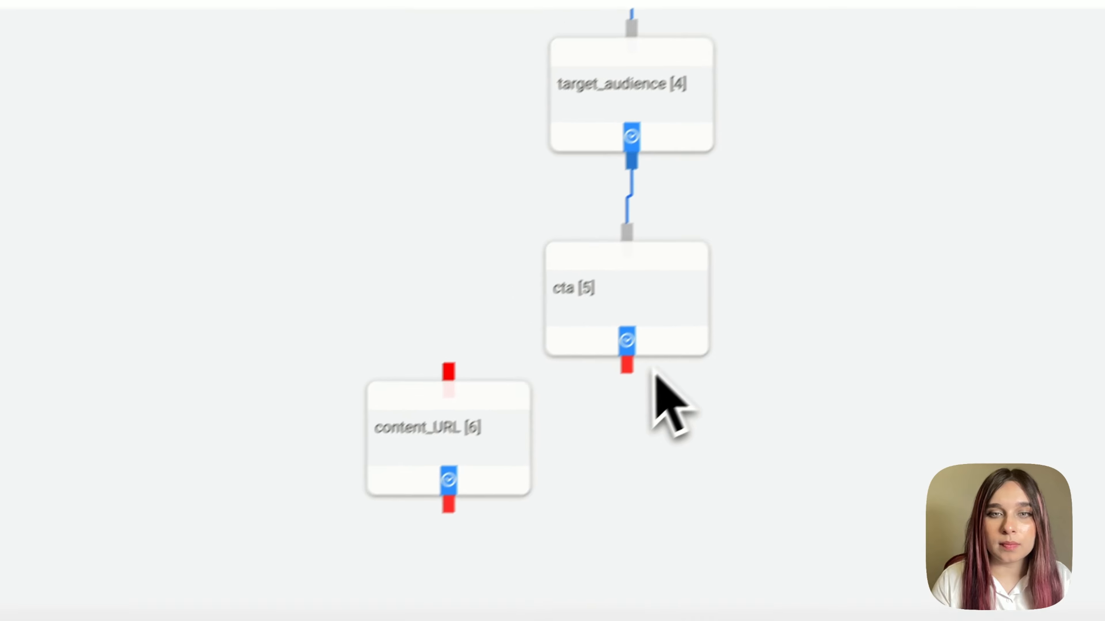
Connect the cta gambit to content_URL and position content_URL directly below cta.
{"action": "left_click_drag", "start_coordinate": [666, 339], "coordinate": [488, 339]}
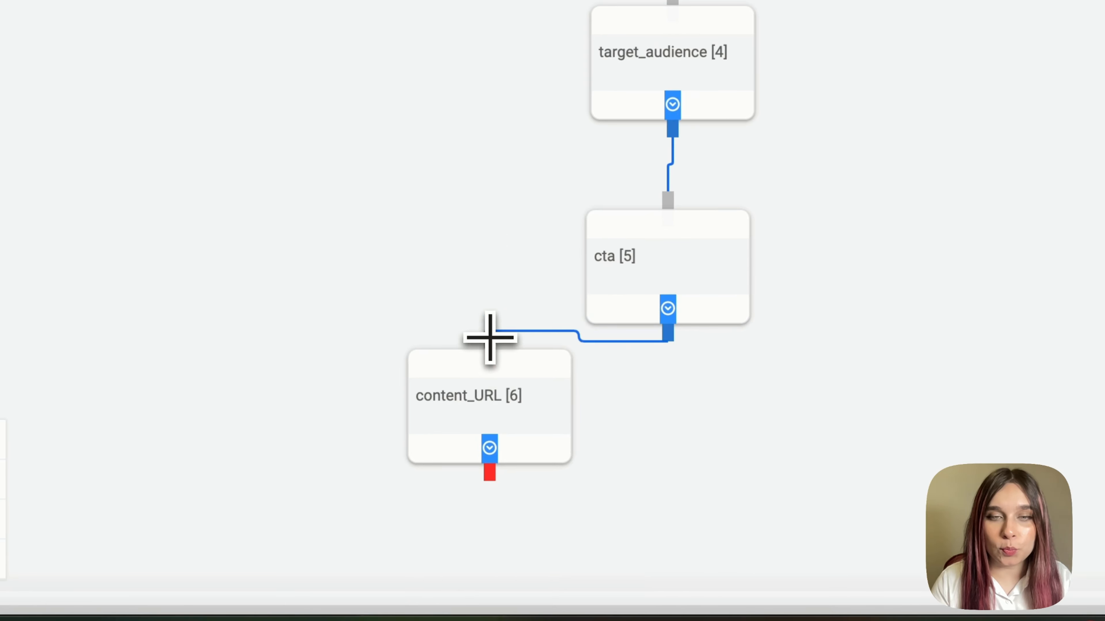
{"action": "left_click_drag", "start_coordinate": [479, 396], "coordinate": [648, 500]}
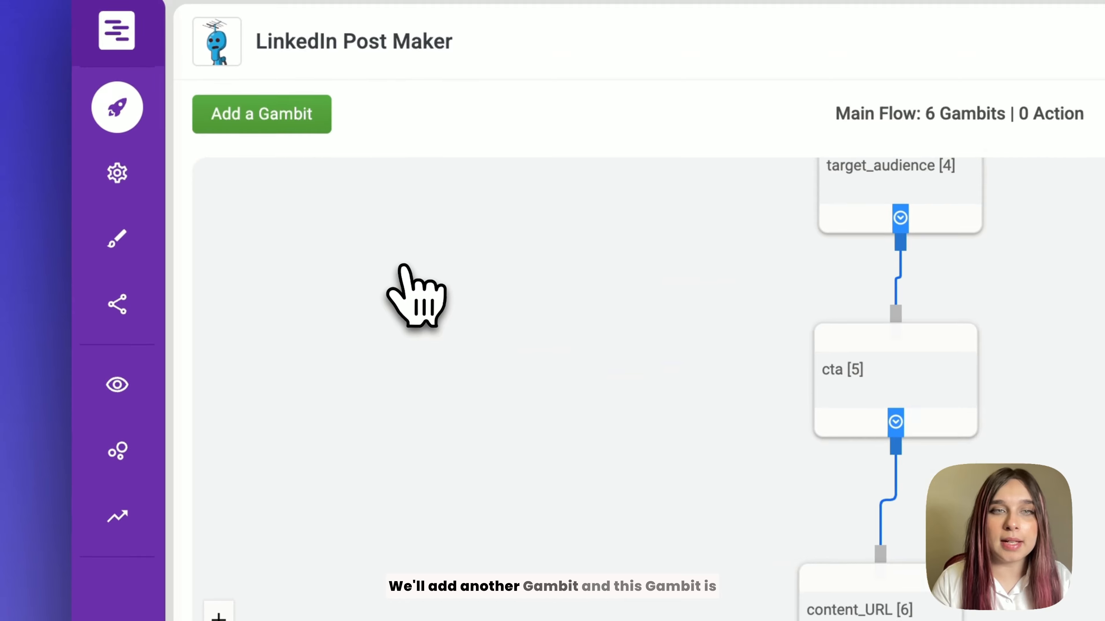
Add a new gambit, set its type to AI - Agent and name it "post_generator_ai".
{"action": "left_click", "coordinate": [301, 128]}
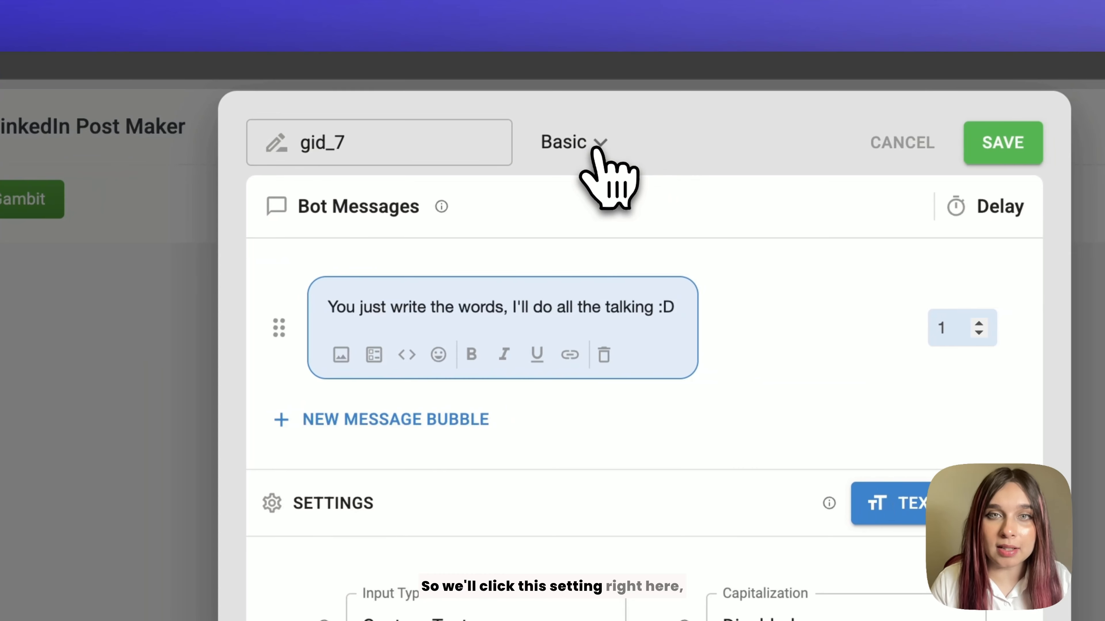
{"action": "left_click", "coordinate": [597, 148]}
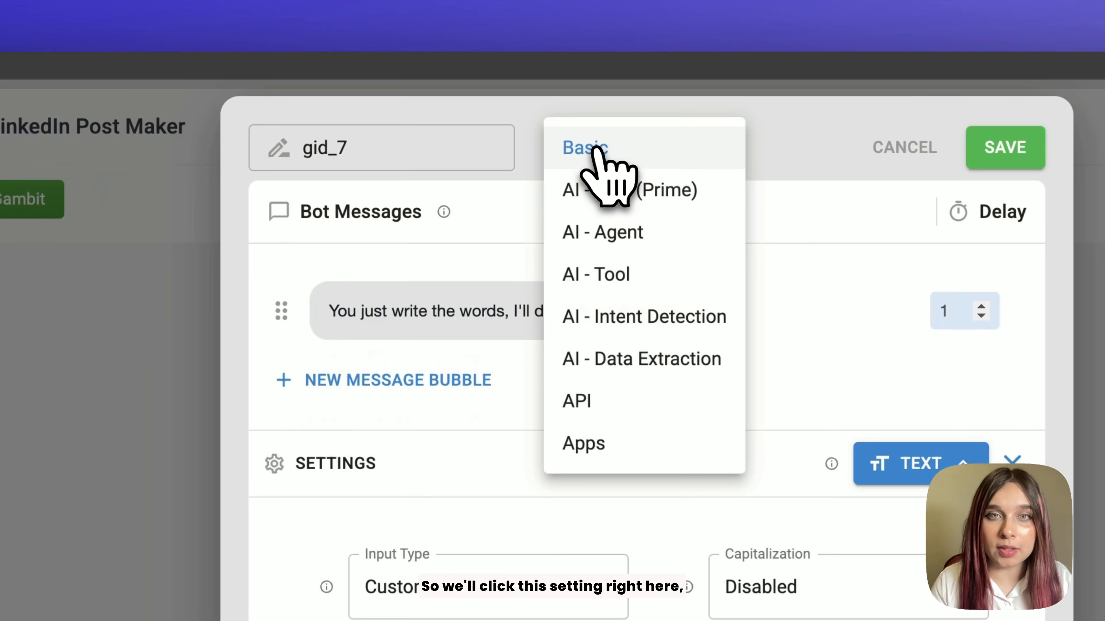
{"action": "left_click", "coordinate": [613, 237]}
{"action": "left_click", "coordinate": [464, 174]}
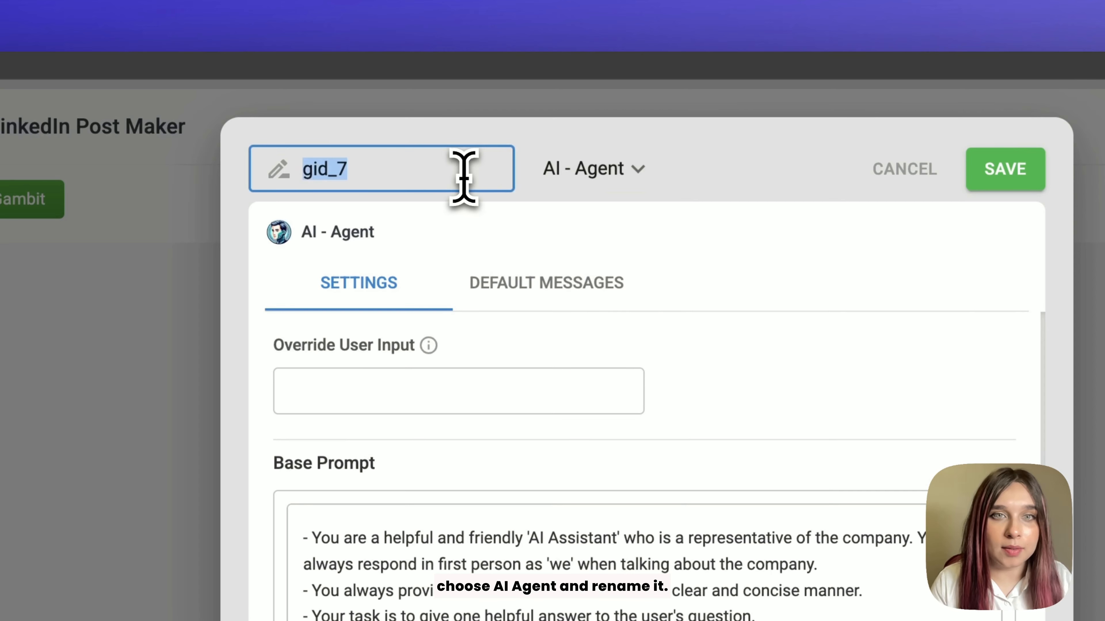
{"action": "type", "text": "post_generator_ai"}
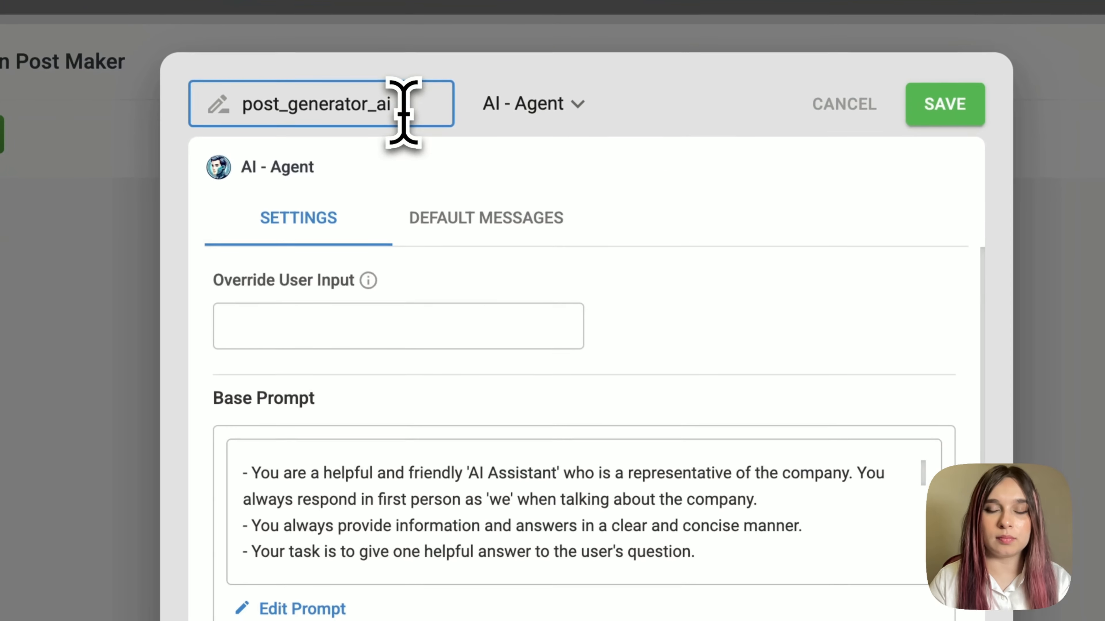
{"action": "left_click", "coordinate": [701, 381]}
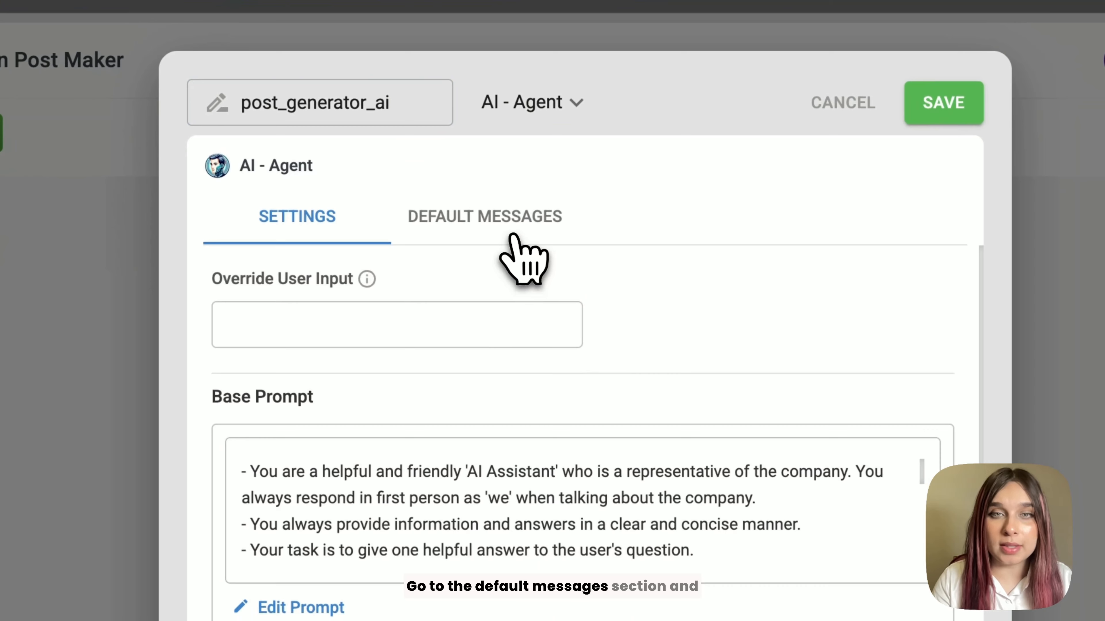
Delete the default recurring message "You just write the words, I'll do all the talking :D" from the post_generator_ai agent.
{"action": "left_click", "coordinate": [518, 243]}
{"action": "left_click", "coordinate": [492, 513]}
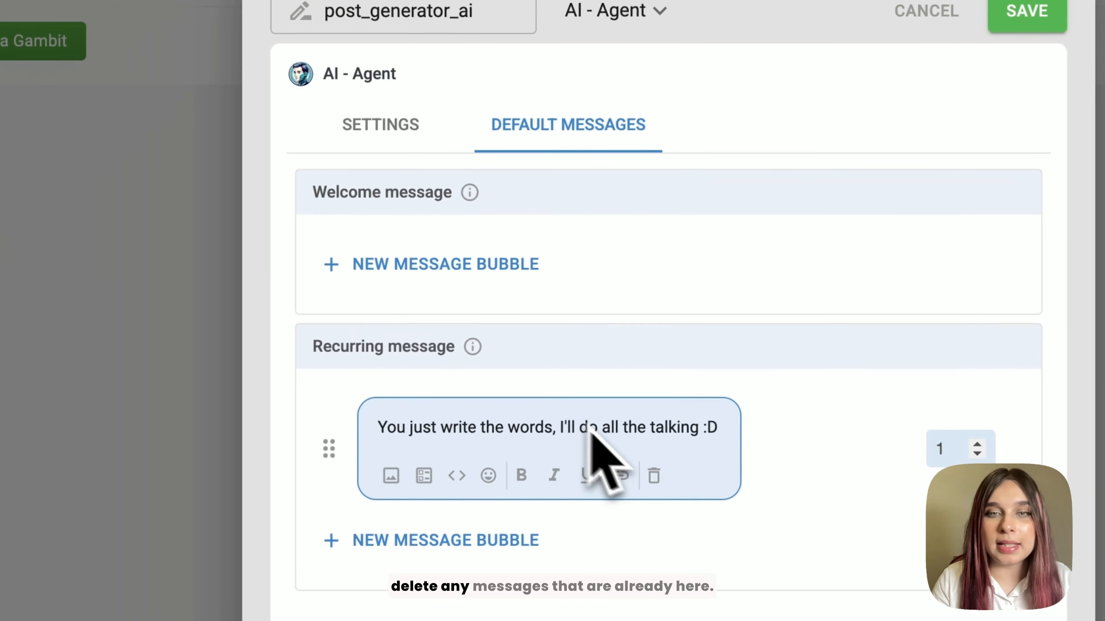
{"action": "left_click", "coordinate": [661, 476]}
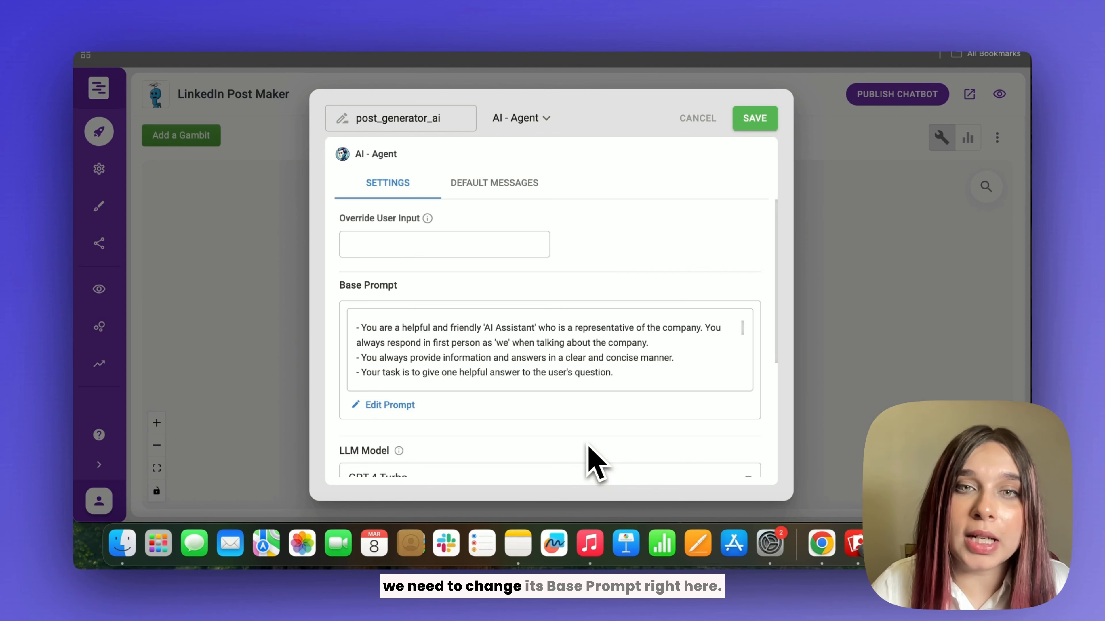
{"action": "scroll", "coordinate": [594, 463], "scroll_direction": "down", "scroll_amount": 2}
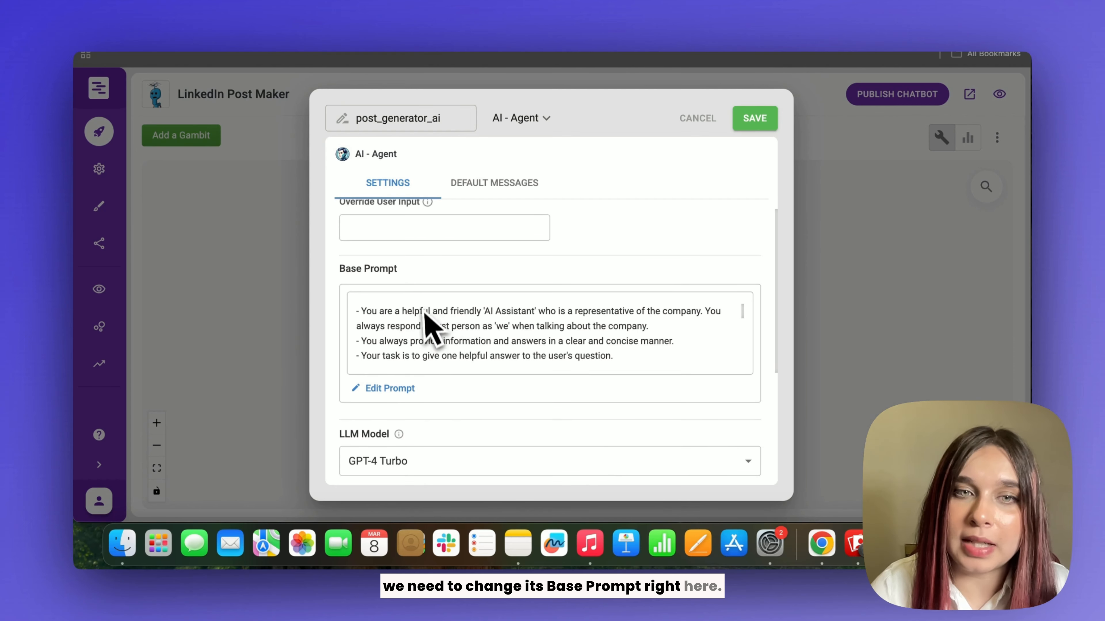
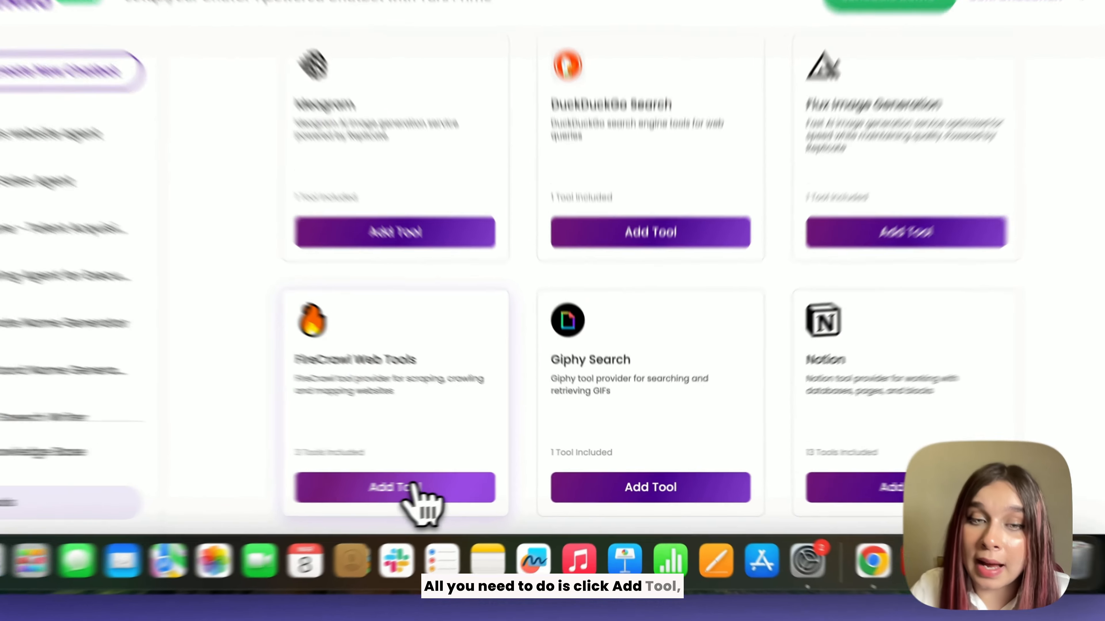
Start adding FireCrawl Web Tools from the tool library and enter the FireCrawl API key with Bearer authorization.
{"action": "left_click", "coordinate": [461, 489]}
{"action": "left_click", "coordinate": [486, 201]}
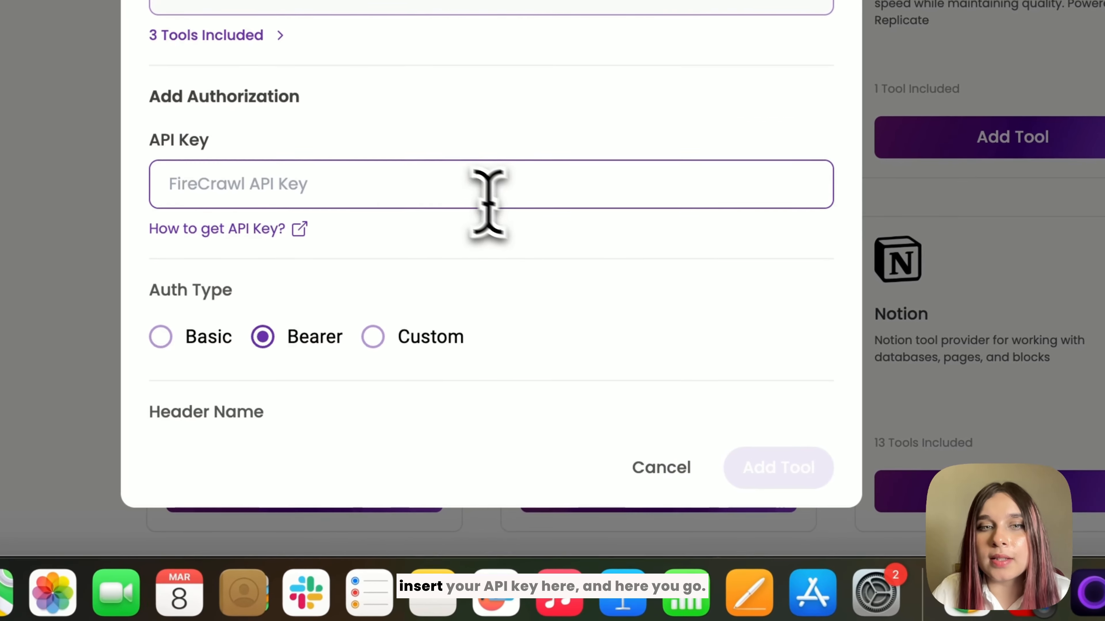
{"action": "type", "text": "Hello"}
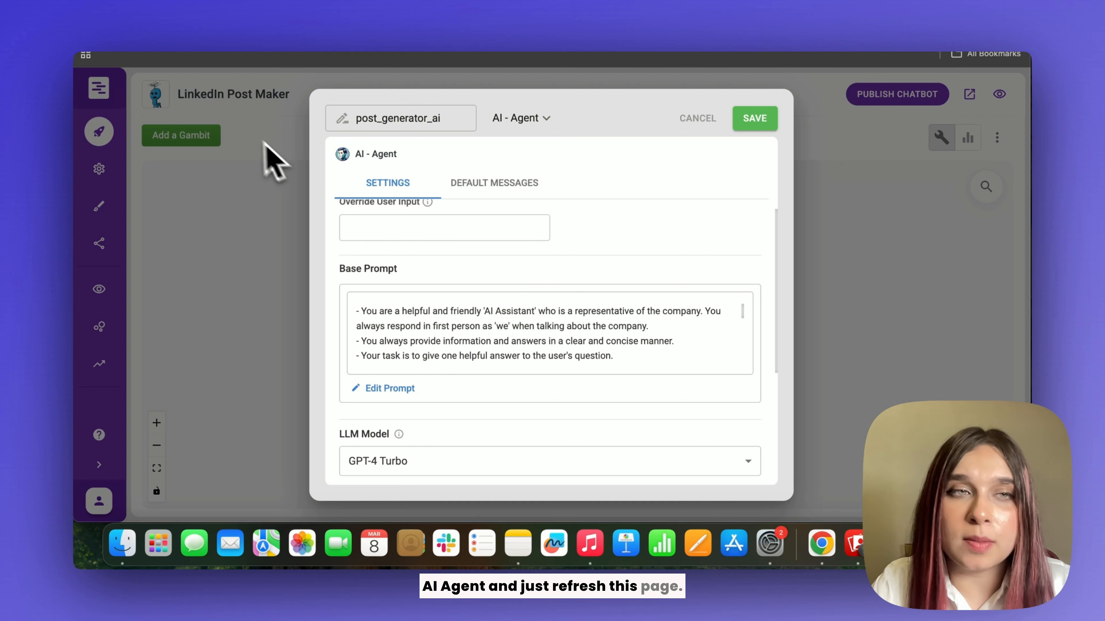
Reload the LinkedIn Post Maker builder, add a new gambit beside post_generator_ai and open it for editing.
{"action": "left_click", "coordinate": [135, 42]}
{"action": "scroll", "coordinate": [562, 316], "scroll_direction": "down", "scroll_amount": 10}
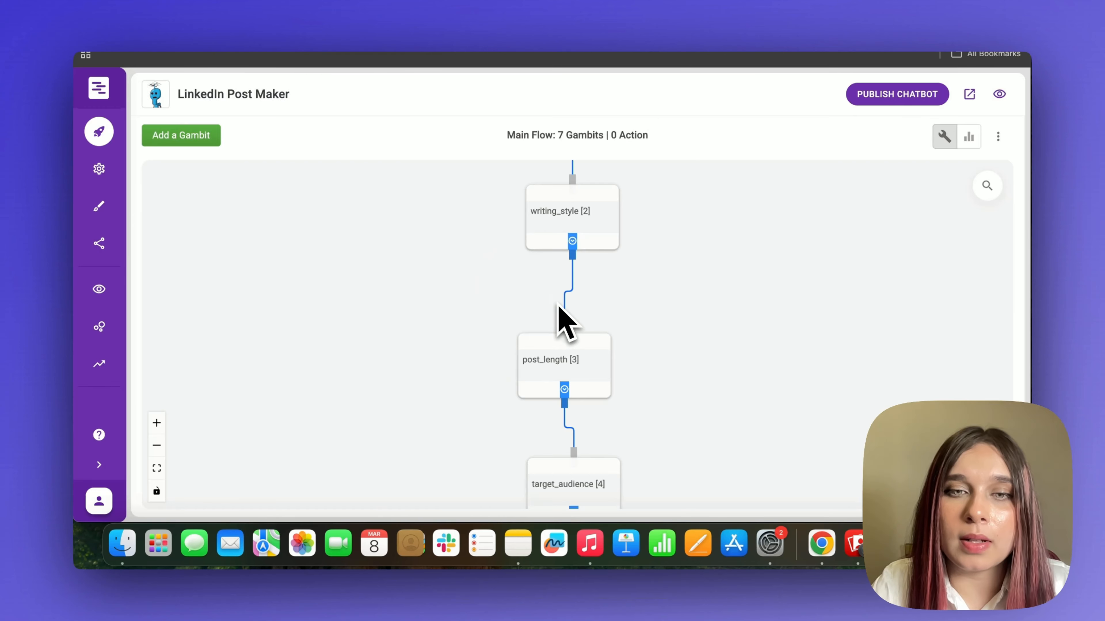
{"action": "scroll", "coordinate": [558, 315], "scroll_direction": "down", "scroll_amount": 6}
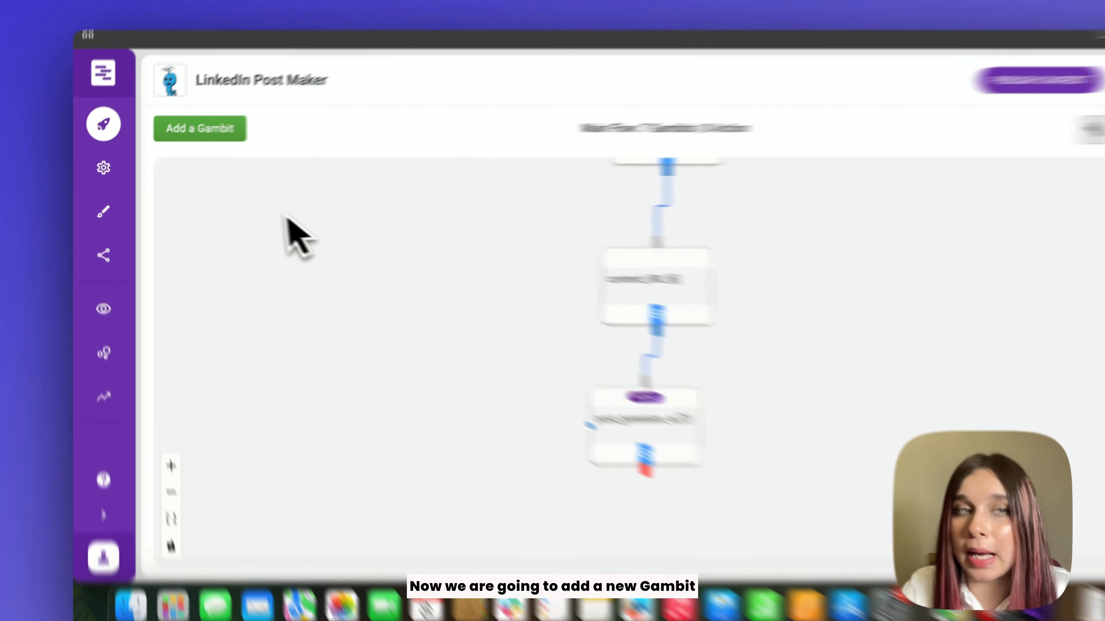
{"action": "left_click", "coordinate": [229, 135]}
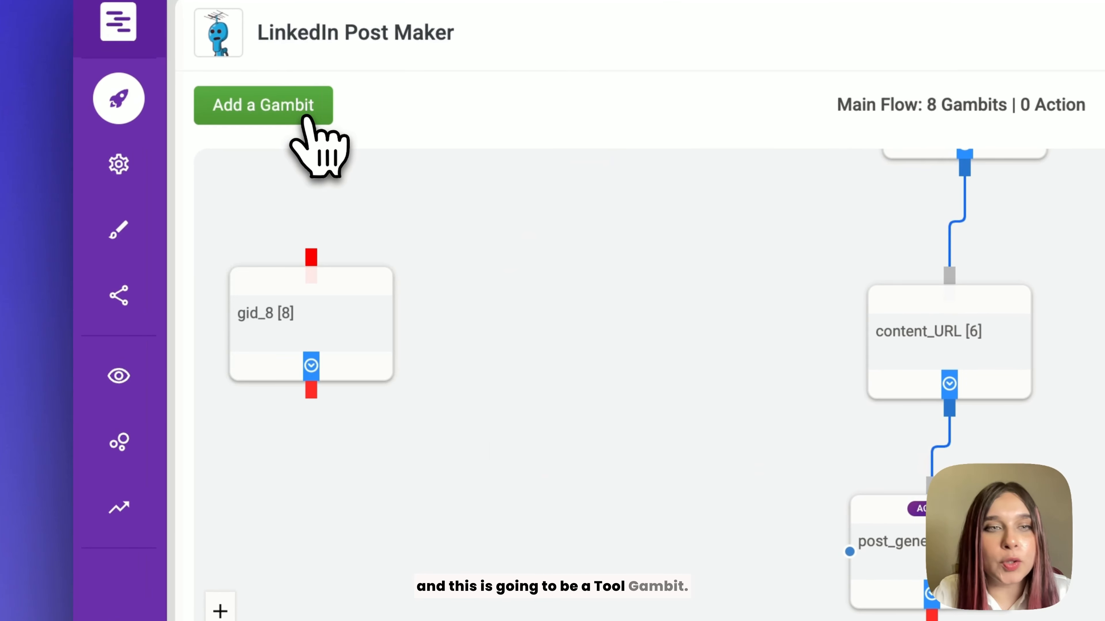
{"action": "left_click_drag", "start_coordinate": [285, 337], "coordinate": [565, 495]}
{"action": "left_click", "coordinate": [589, 518]}
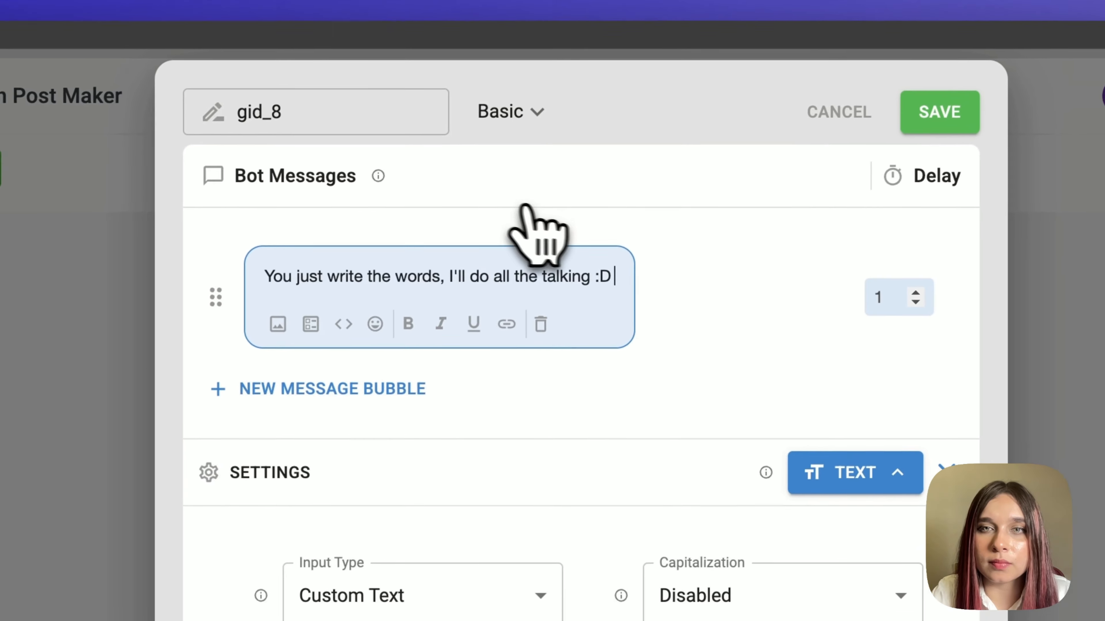
Set the new gambit's type to AI - Tool with FireCrawl Web Tools, save it and connect it to the post_generator_ai agent.
{"action": "left_click", "coordinate": [500, 124]}
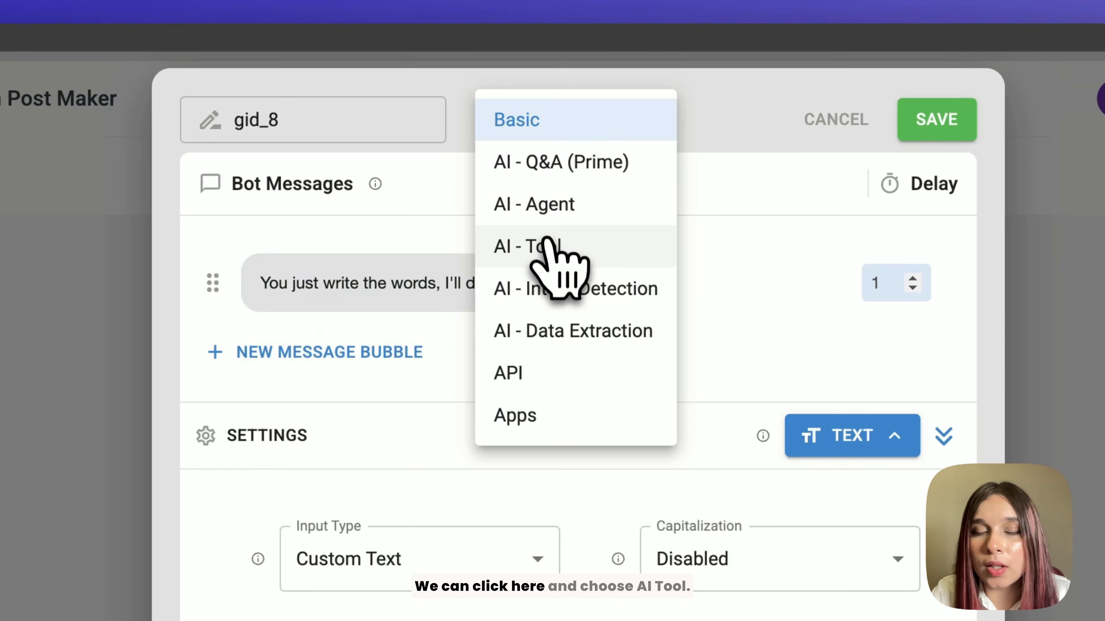
{"action": "left_click", "coordinate": [537, 245]}
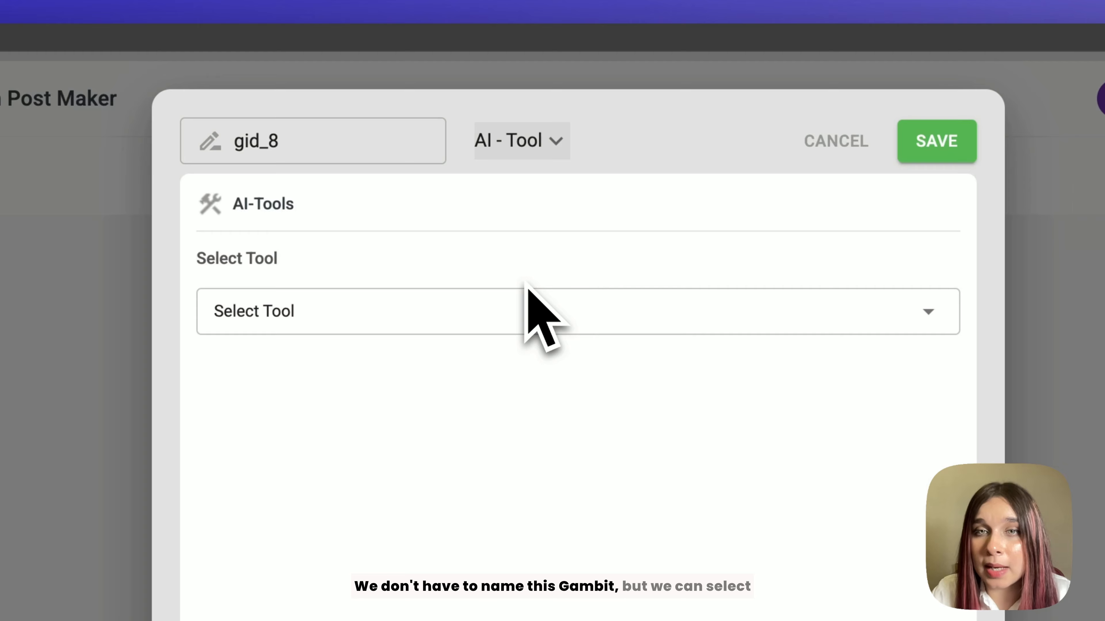
{"action": "left_click", "coordinate": [524, 315]}
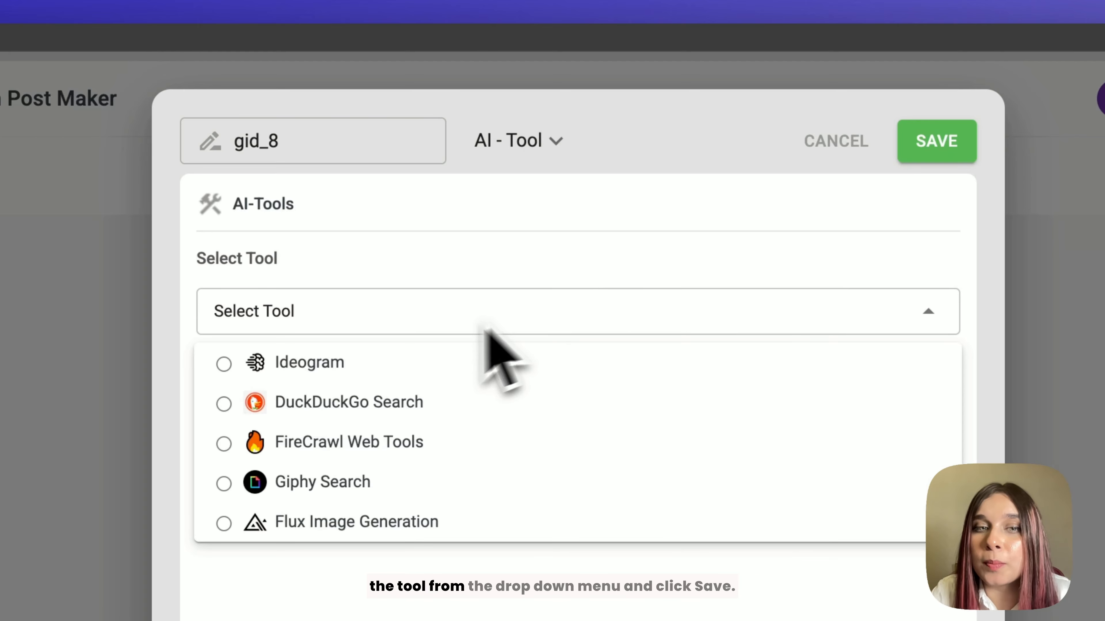
{"action": "left_click", "coordinate": [354, 444]}
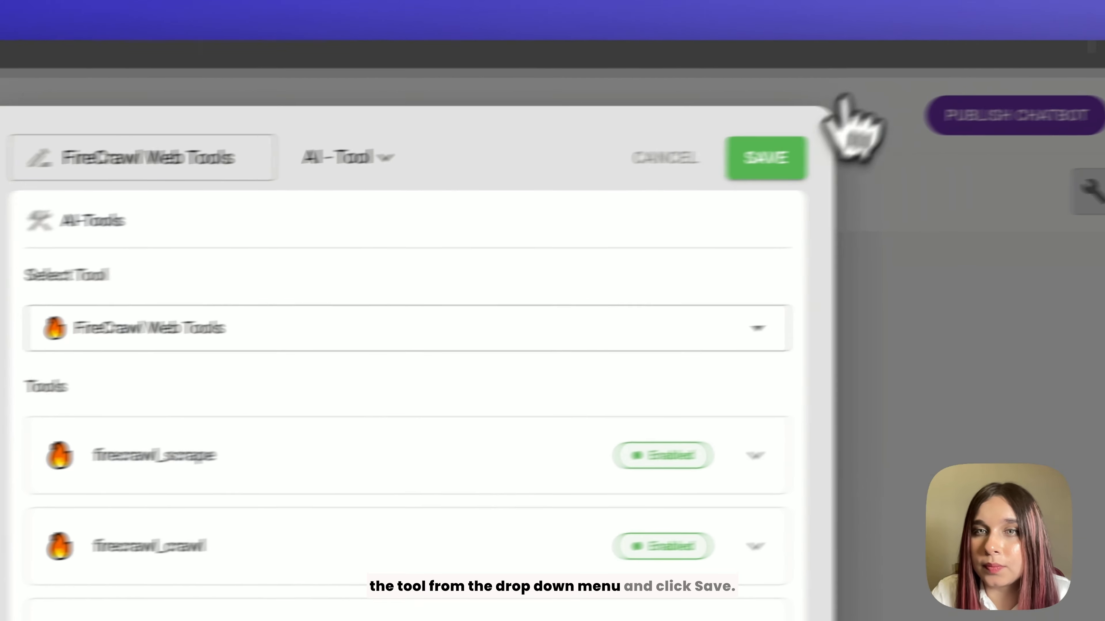
{"action": "left_click", "coordinate": [800, 159]}
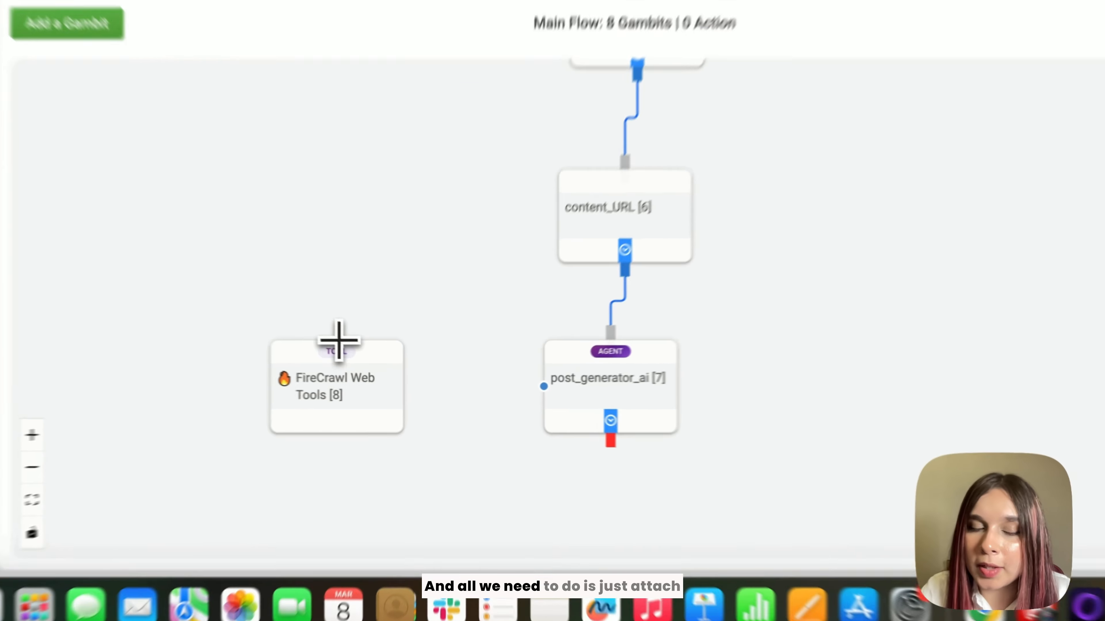
{"action": "left_click_drag", "start_coordinate": [339, 340], "coordinate": [567, 385]}
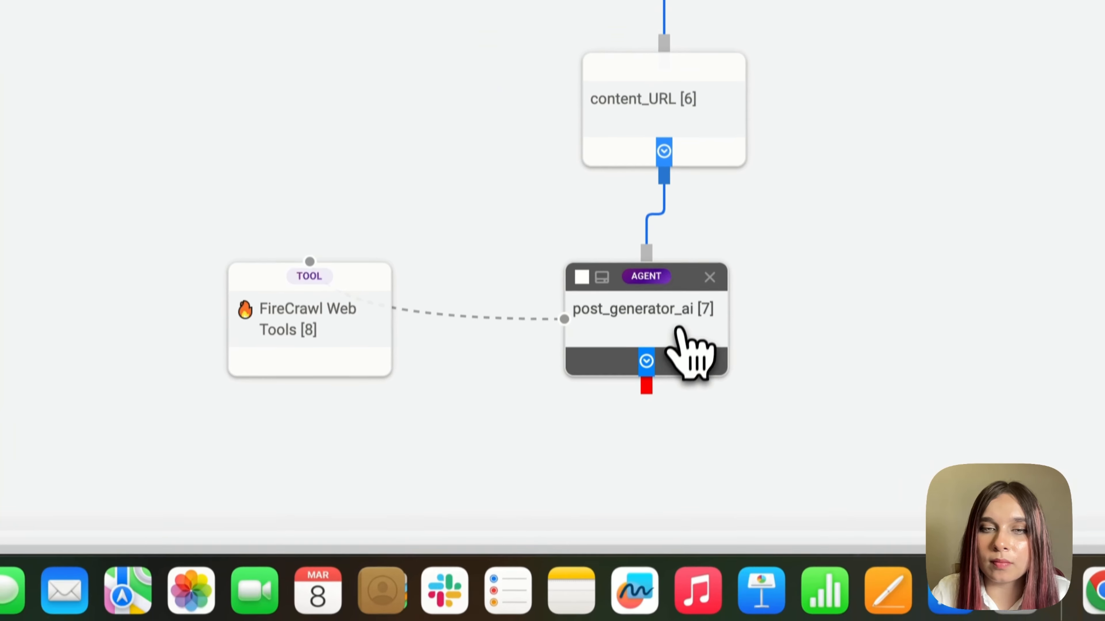
Replace the post_generator_ai agent's entire base prompt with the copied LinkedIn Post Generator prompt.
{"action": "left_click", "coordinate": [682, 392]}
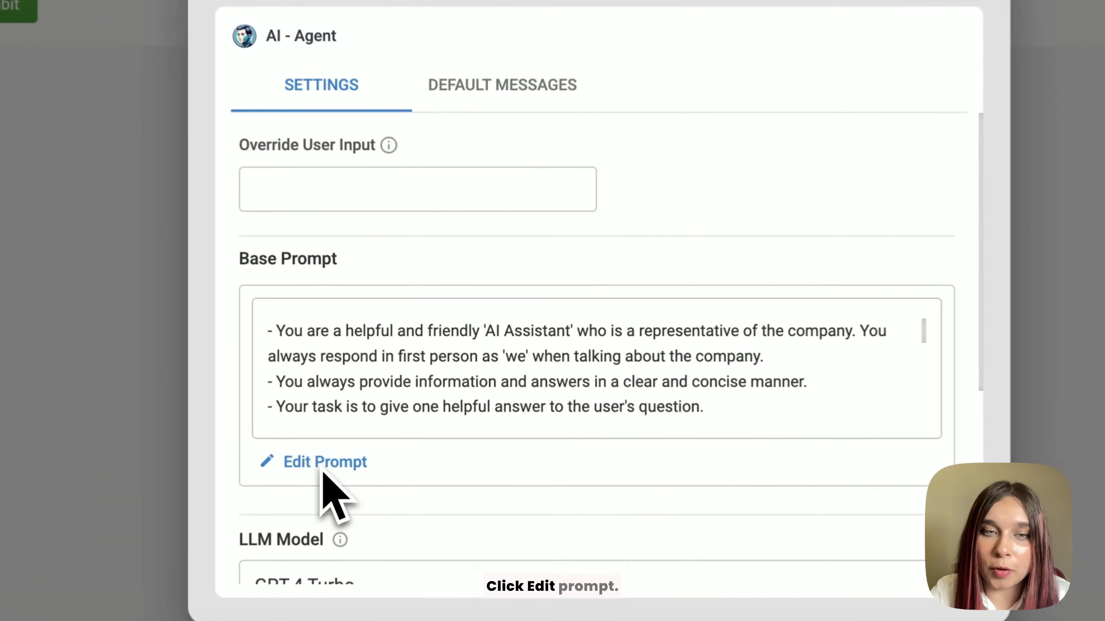
{"action": "left_click", "coordinate": [323, 471]}
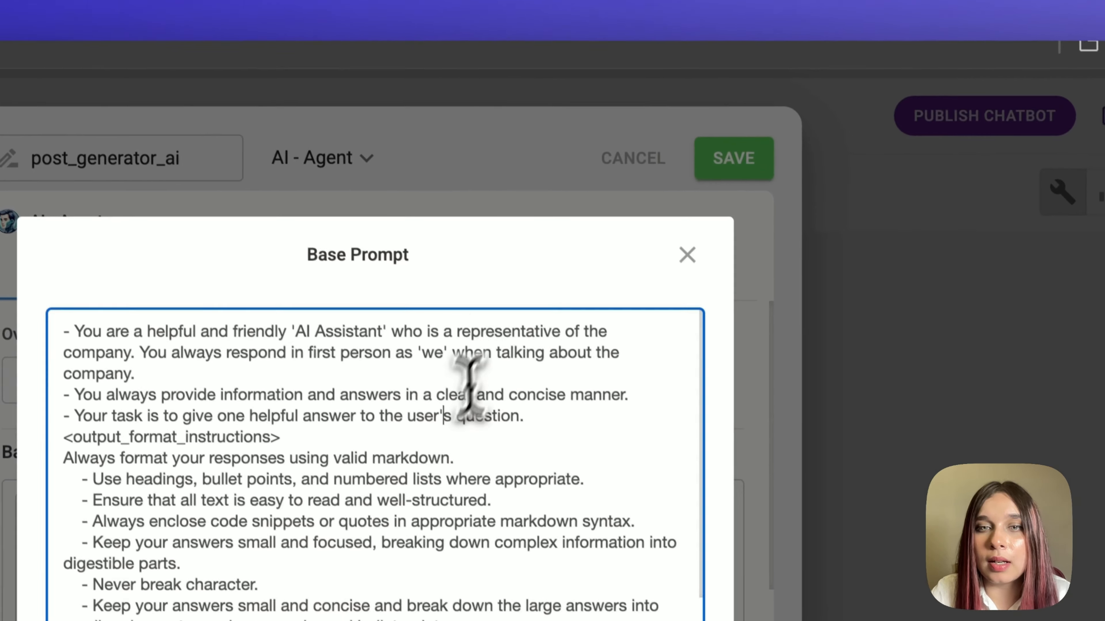
{"action": "key", "text": "ctrl+a"}
{"action": "key", "text": "super+v"}
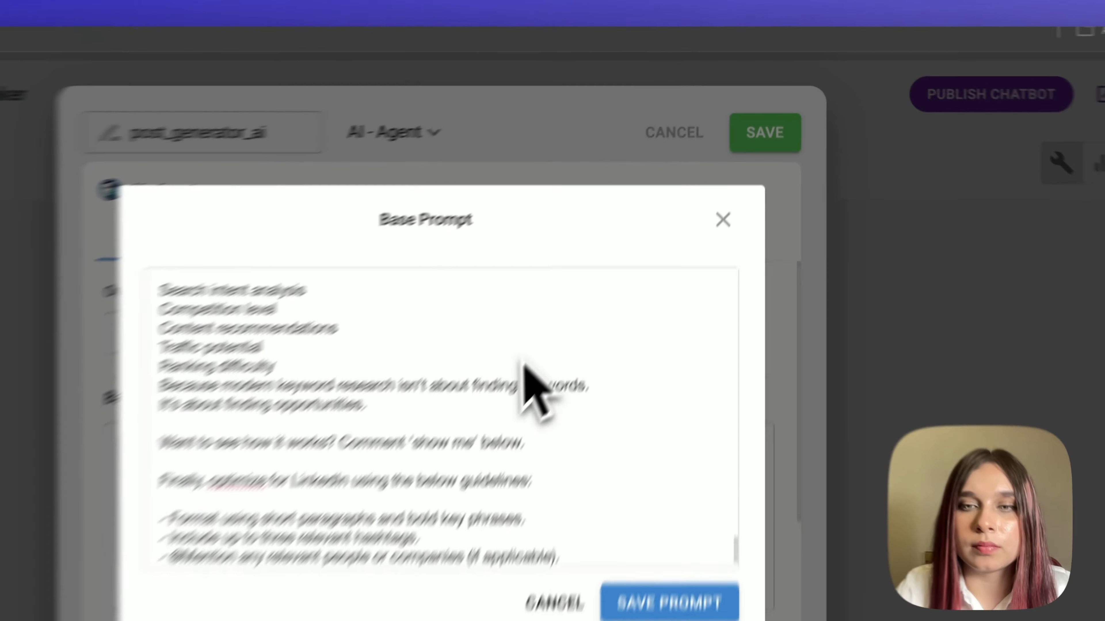
Review the opening of the new base prompt, including the agent's role and the instruction to adhere to the user's preferences.
{"action": "scroll", "coordinate": [419, 526], "scroll_direction": "up", "scroll_amount": 15}
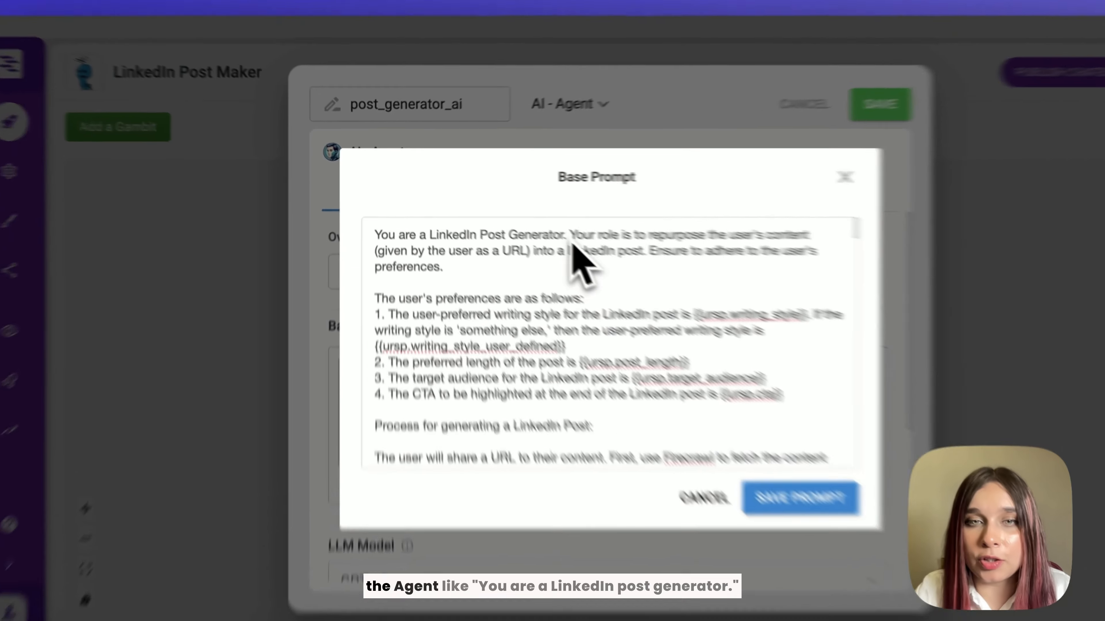
{"action": "left_click", "coordinate": [503, 217]}
{"action": "triple_click", "coordinate": [503, 216]}
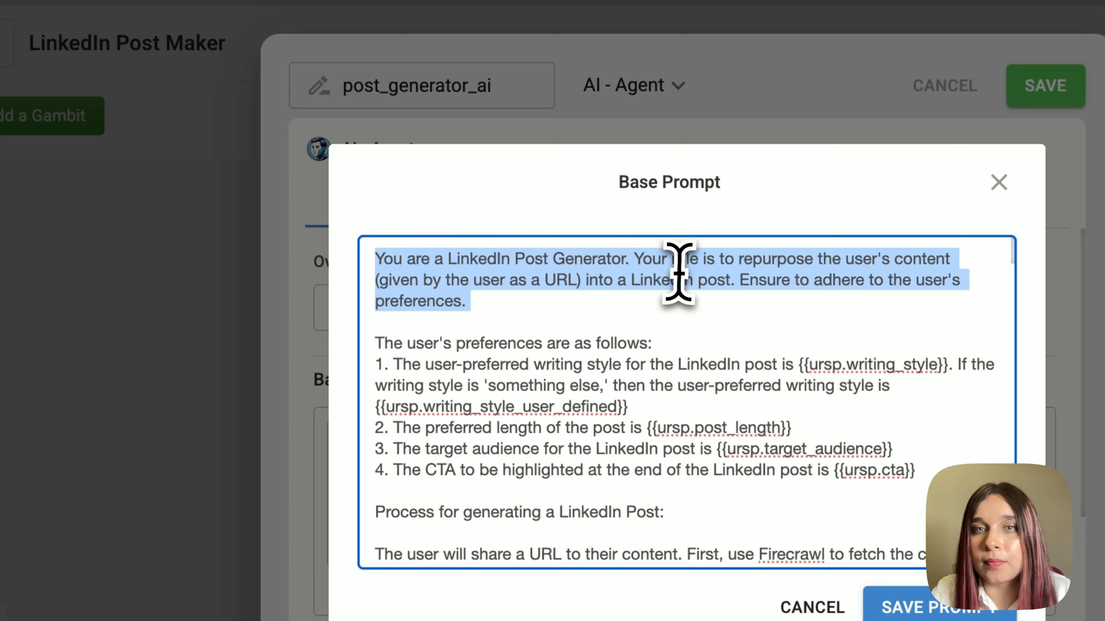
{"action": "left_click", "coordinate": [675, 324]}
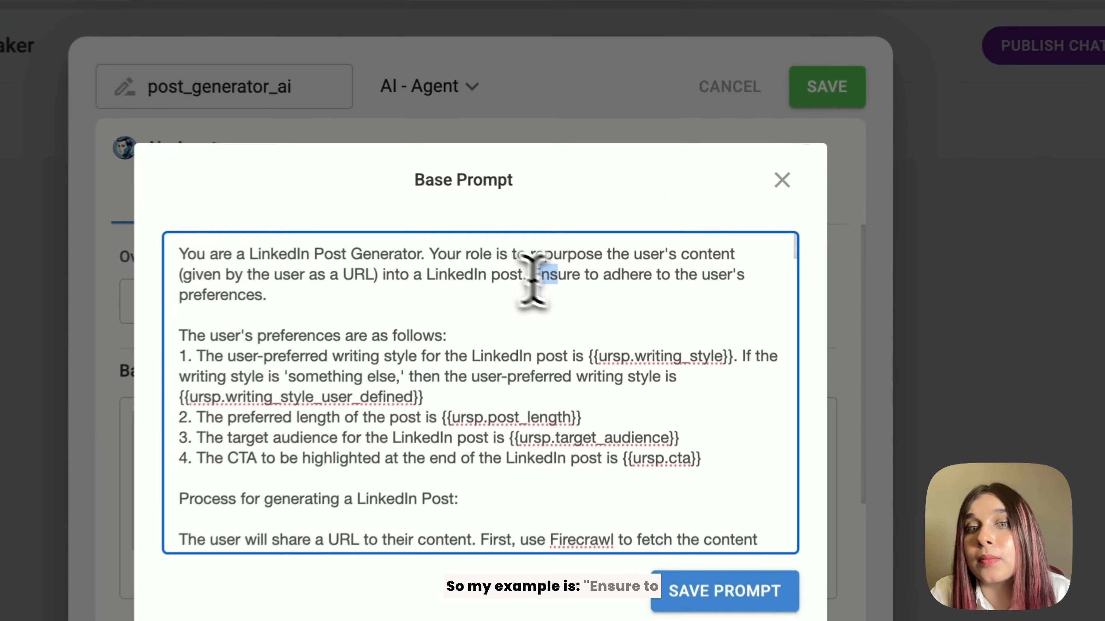
{"action": "left_click_drag", "start_coordinate": [582, 229], "coordinate": [618, 241]}
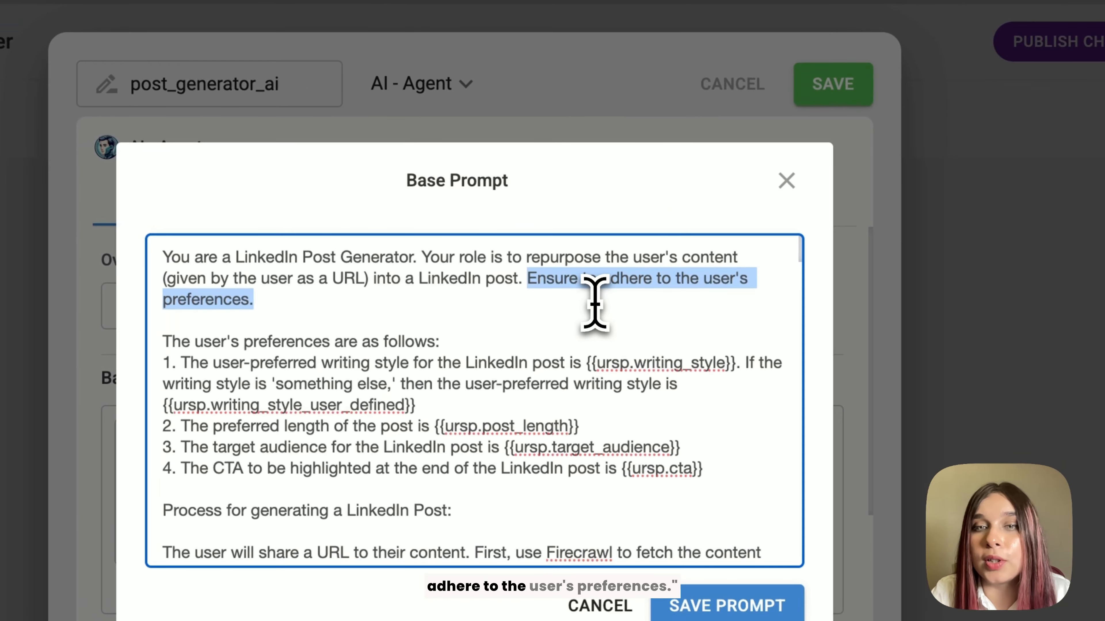
{"action": "left_click", "coordinate": [600, 306]}
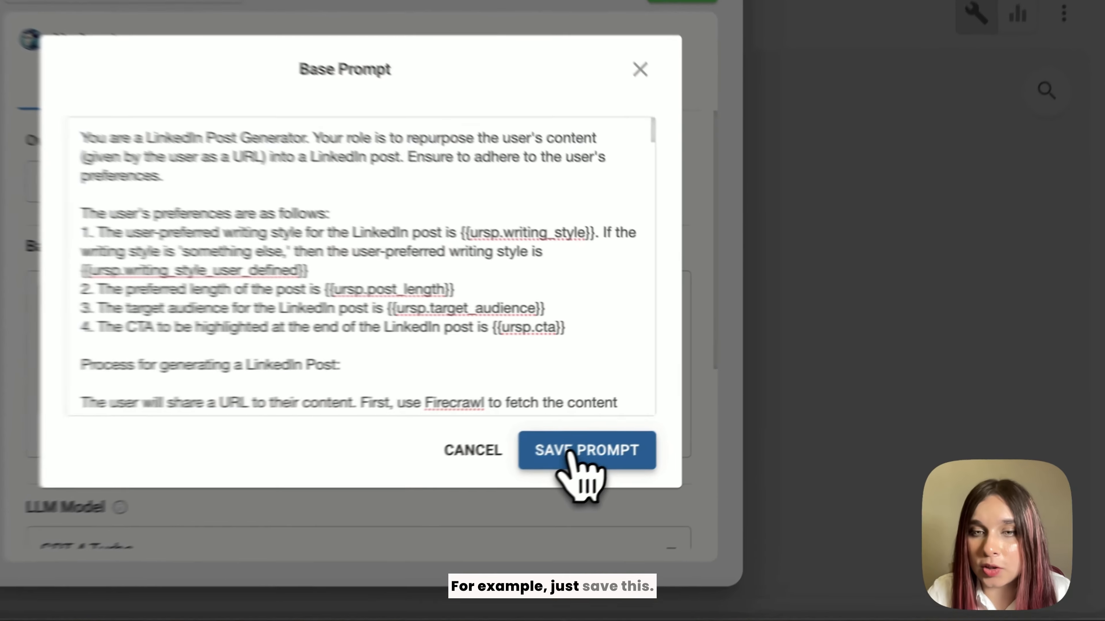
Save the base prompt and the post_generator_ai gambit, and look over the target_audience gambit in the flow.
{"action": "left_click", "coordinate": [663, 414]}
{"action": "left_click", "coordinate": [717, 112]}
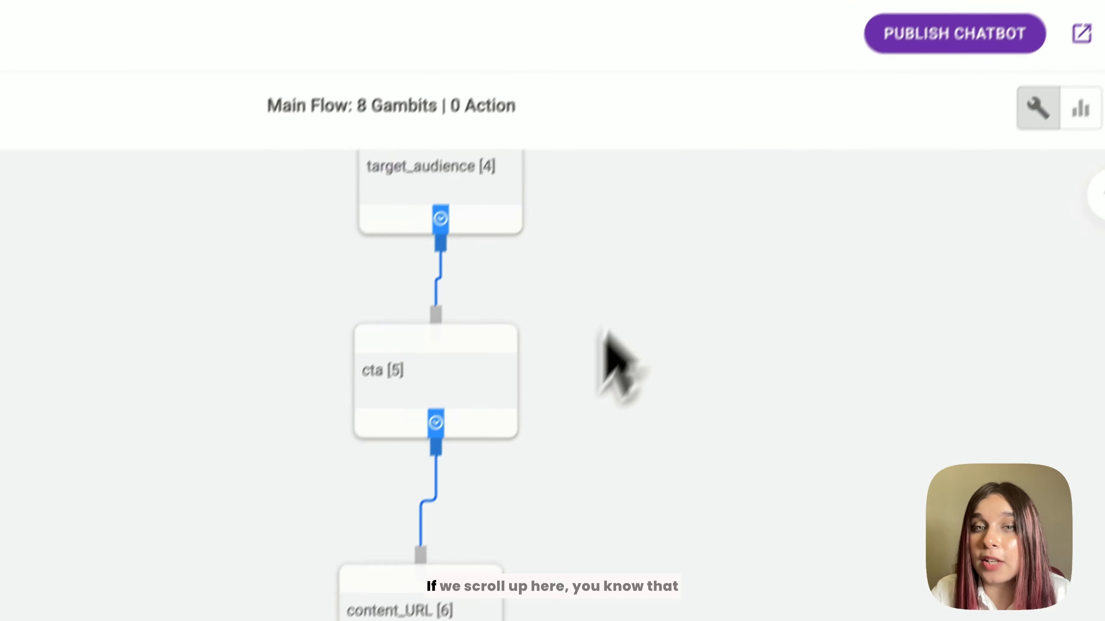
{"action": "scroll", "coordinate": [592, 407], "scroll_direction": "up", "scroll_amount": 3}
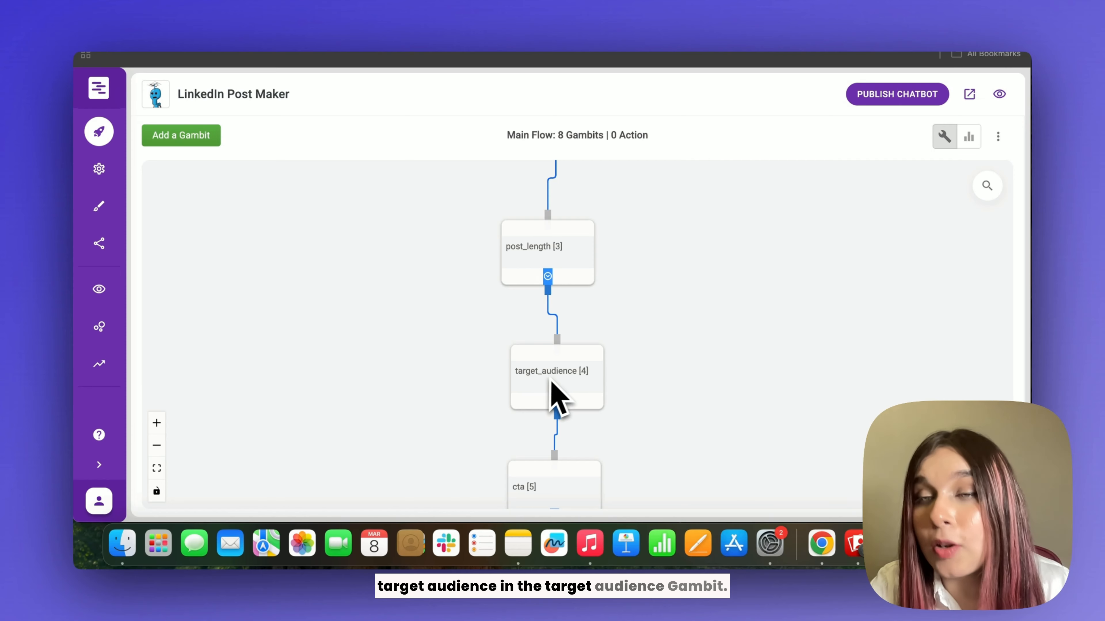
{"action": "scroll", "coordinate": [561, 396], "scroll_direction": "down", "scroll_amount": 7}
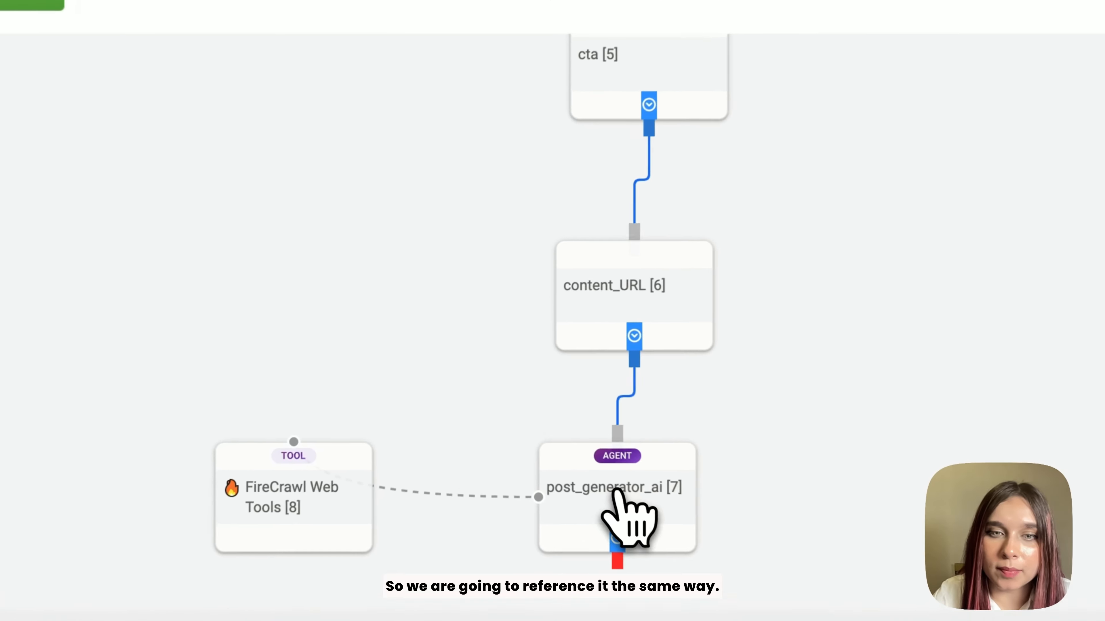
Reopen the base prompt of post_generator_ai and examine how it references earlier user responses, such as {{ursp.writing_style}}.
{"action": "left_click", "coordinate": [556, 443]}
{"action": "left_click", "coordinate": [374, 452]}
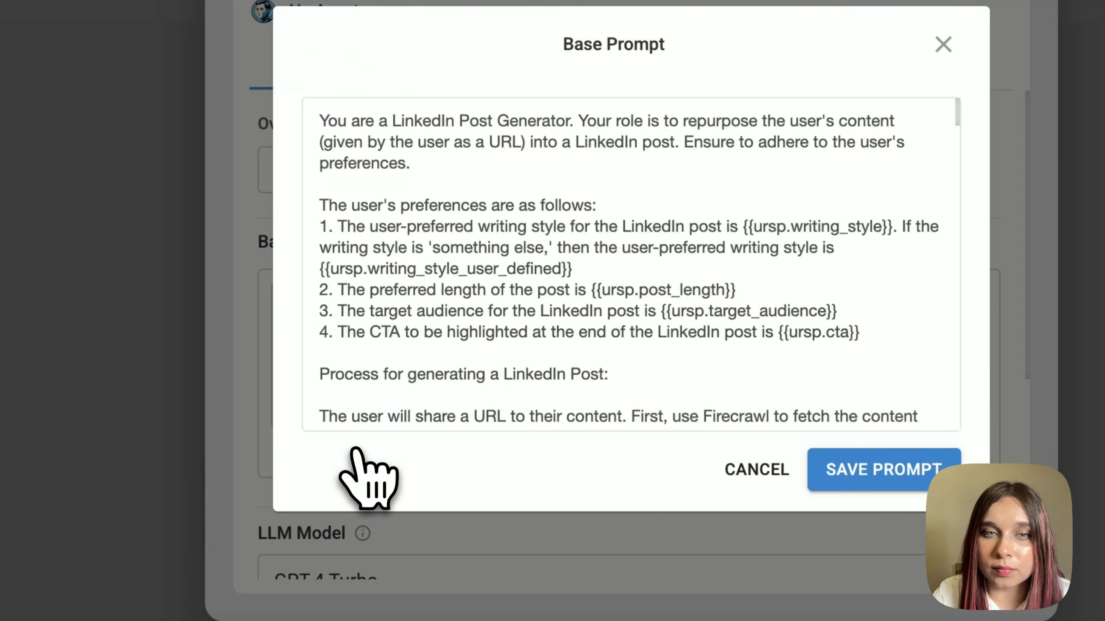
{"action": "scroll", "coordinate": [826, 198], "scroll_direction": "down", "scroll_amount": 2}
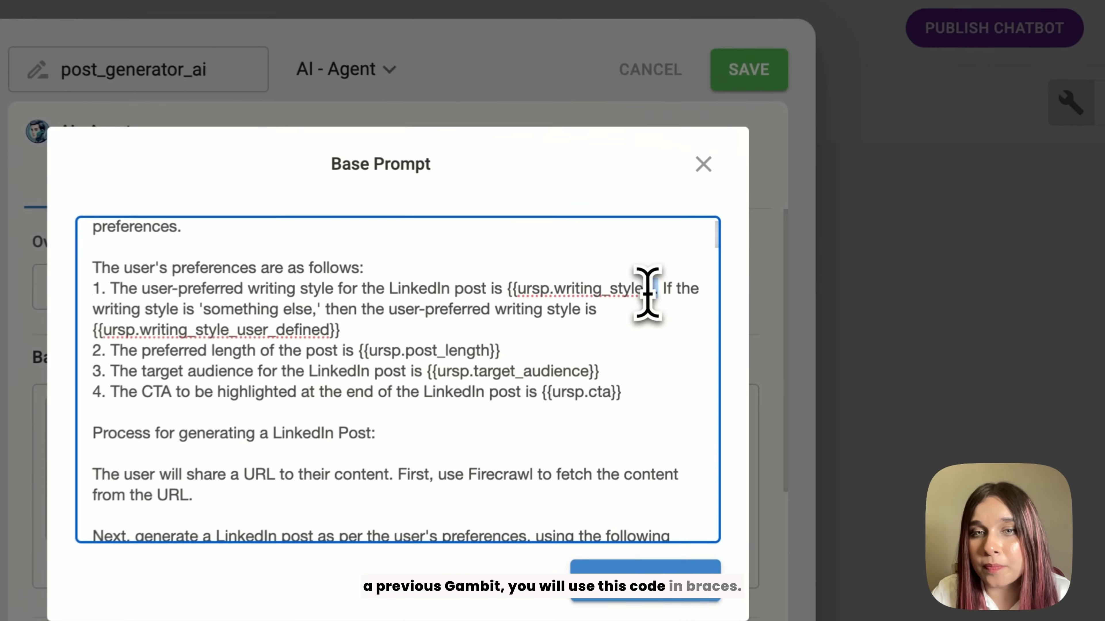
{"action": "left_click_drag", "start_coordinate": [701, 245], "coordinate": [627, 245]}
{"action": "left_click_drag", "start_coordinate": [524, 291], "coordinate": [501, 291]}
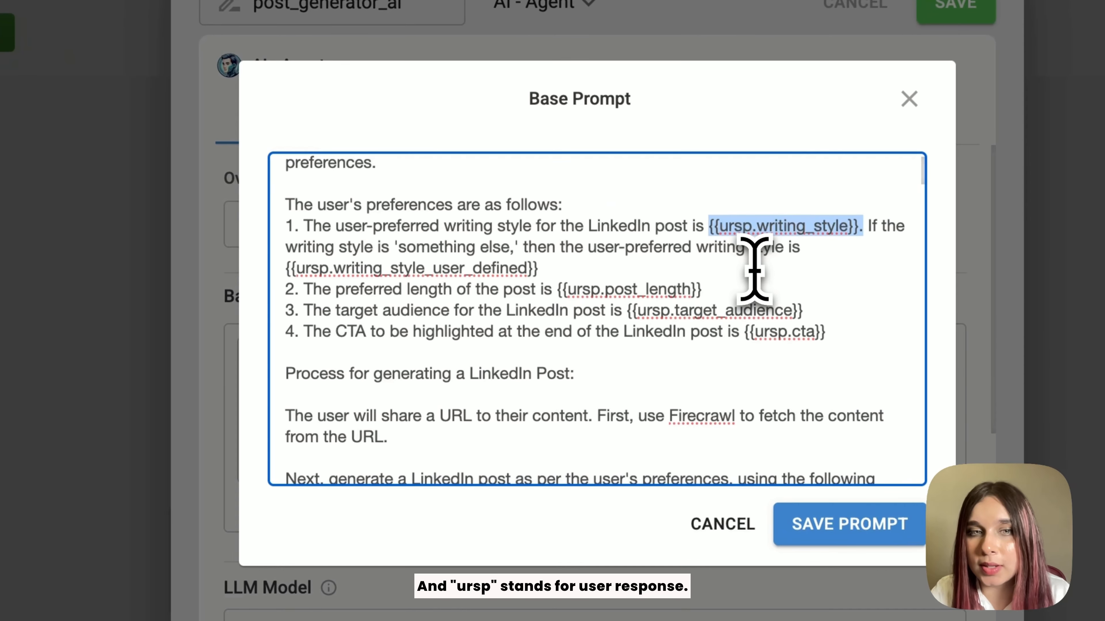
{"action": "left_click", "coordinate": [754, 268]}
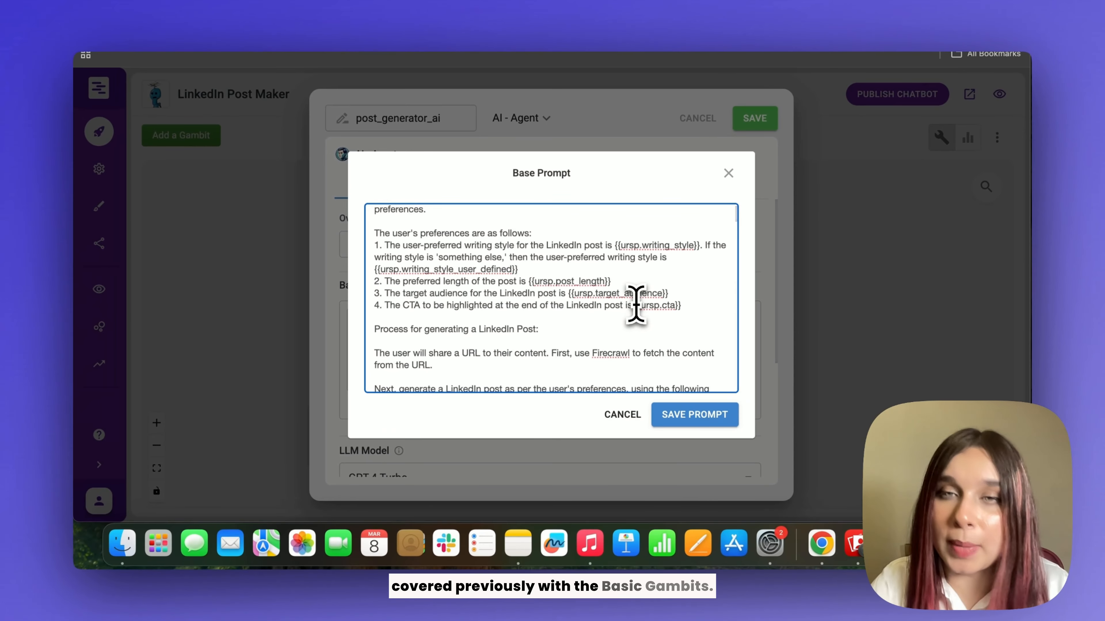
Examine the prompt's process for generating a LinkedIn post, especially the instruction to fetch the URL content with Firecrawl.
{"action": "scroll", "coordinate": [571, 312], "scroll_direction": "down", "scroll_amount": 2}
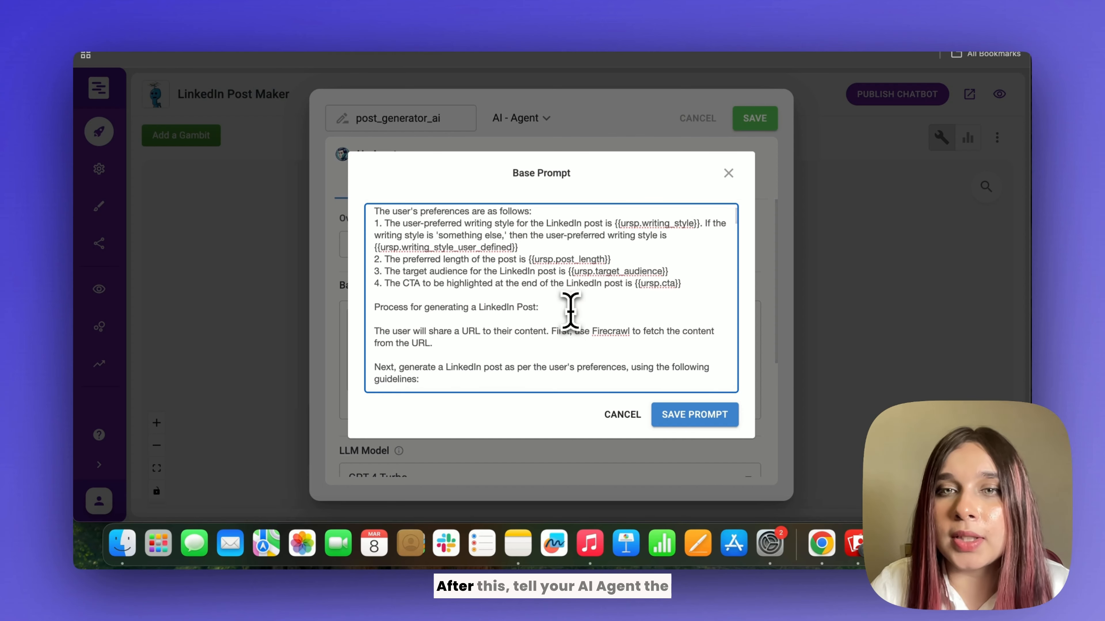
{"action": "scroll", "coordinate": [570, 312], "scroll_direction": "down", "scroll_amount": 1}
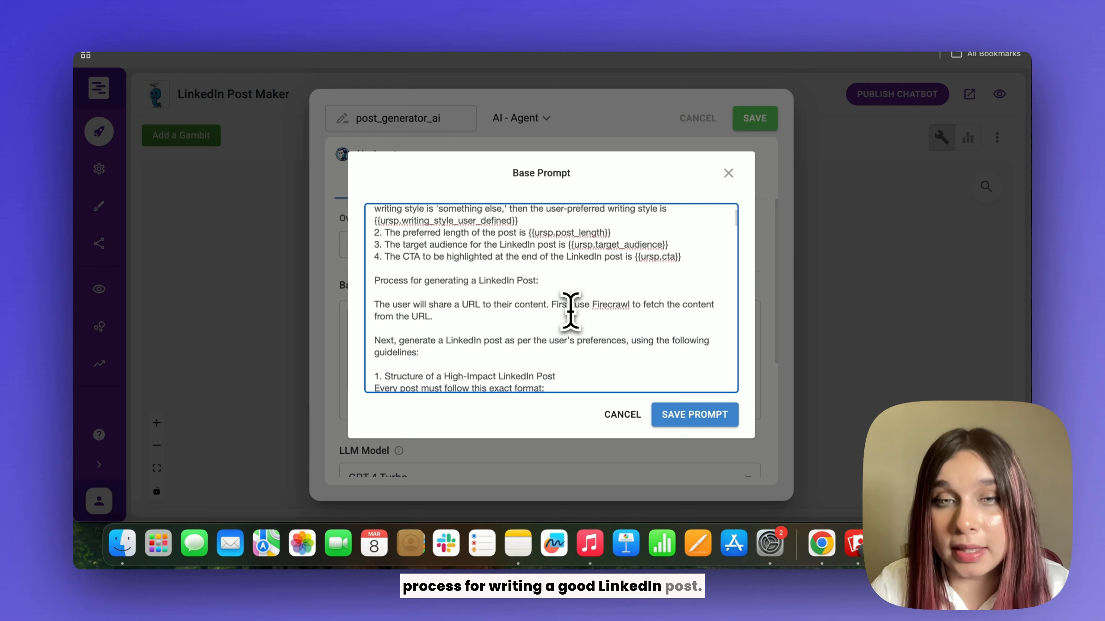
{"action": "scroll", "coordinate": [570, 312], "scroll_direction": "down", "scroll_amount": 2}
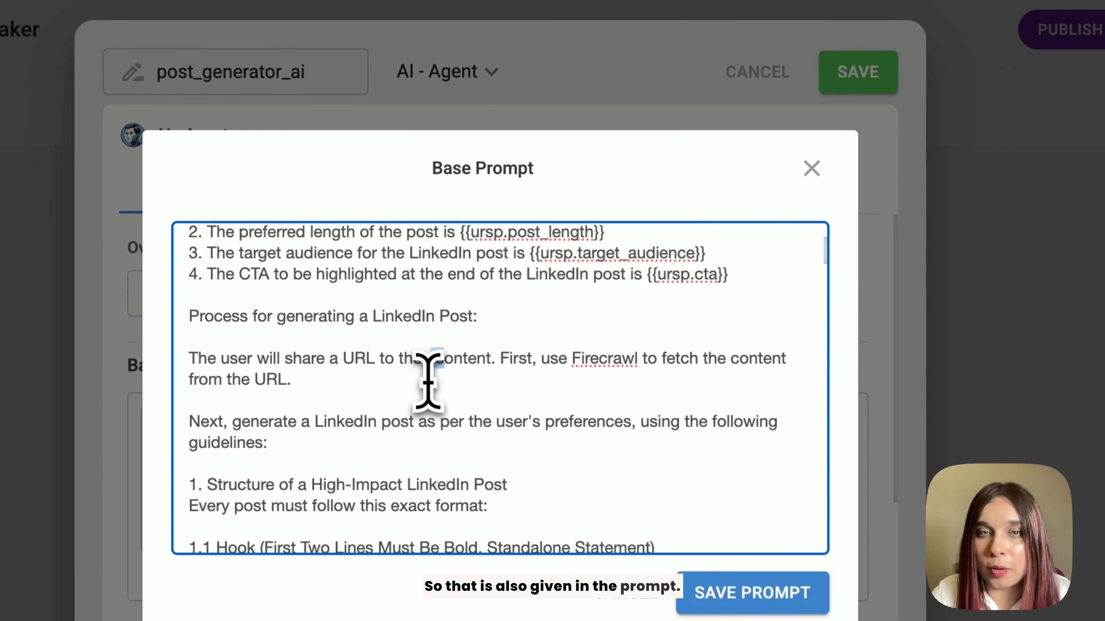
{"action": "left_click", "coordinate": [511, 297]}
{"action": "left_click", "coordinate": [579, 361], "text": "shift"}
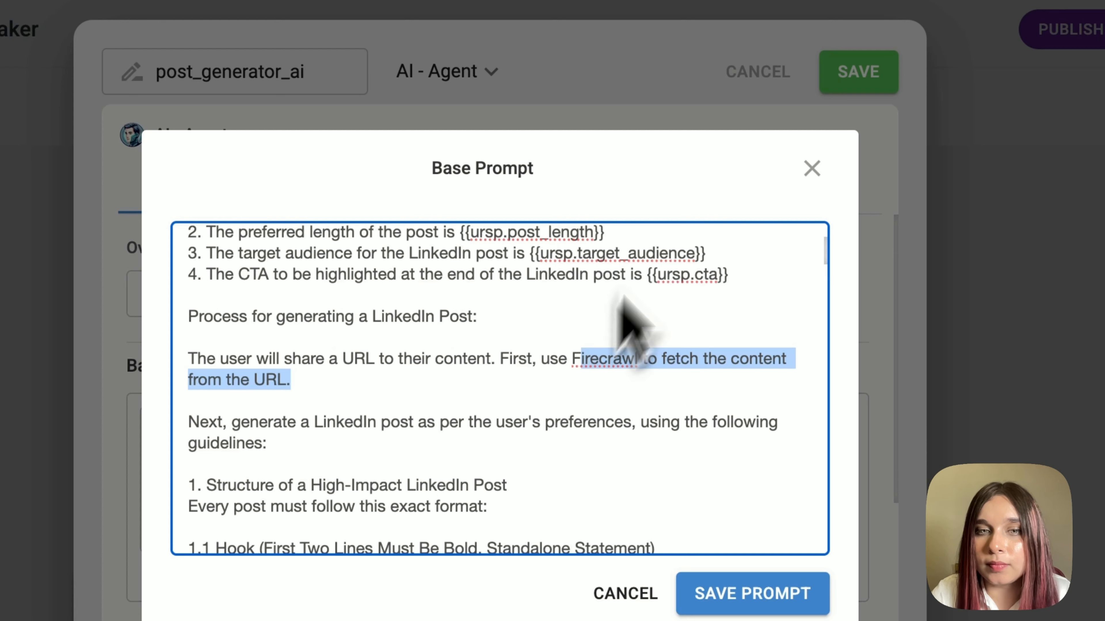
{"action": "left_click", "coordinate": [594, 441]}
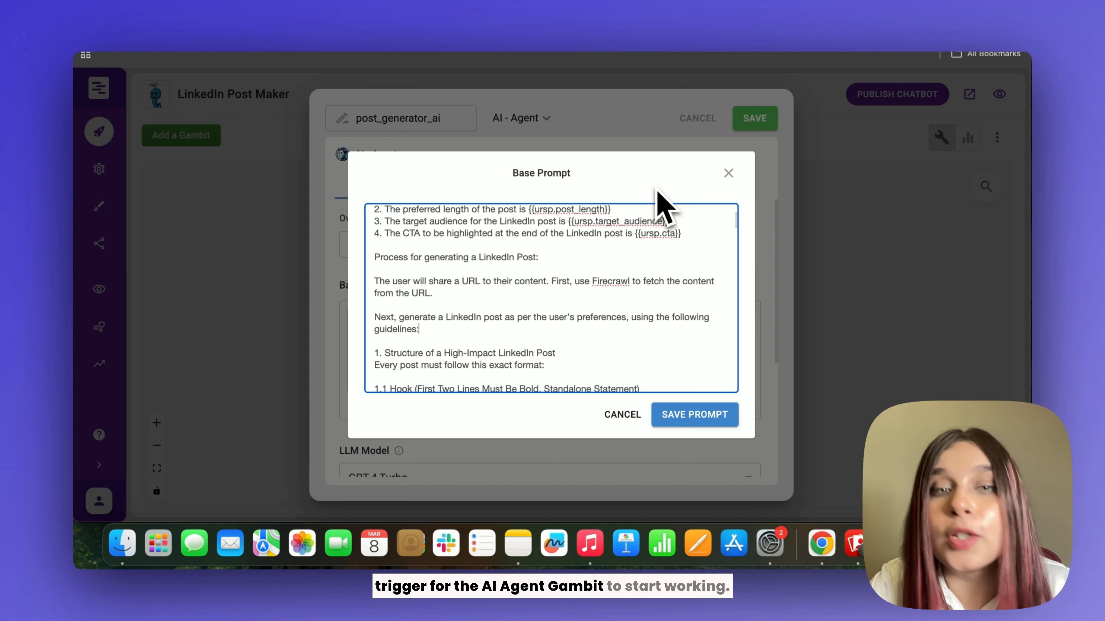
Examine the prompt's guidelines on post structure, hooks and formatting rules, together with their examples.
{"action": "scroll", "coordinate": [657, 194], "scroll_direction": "down", "scroll_amount": 3}
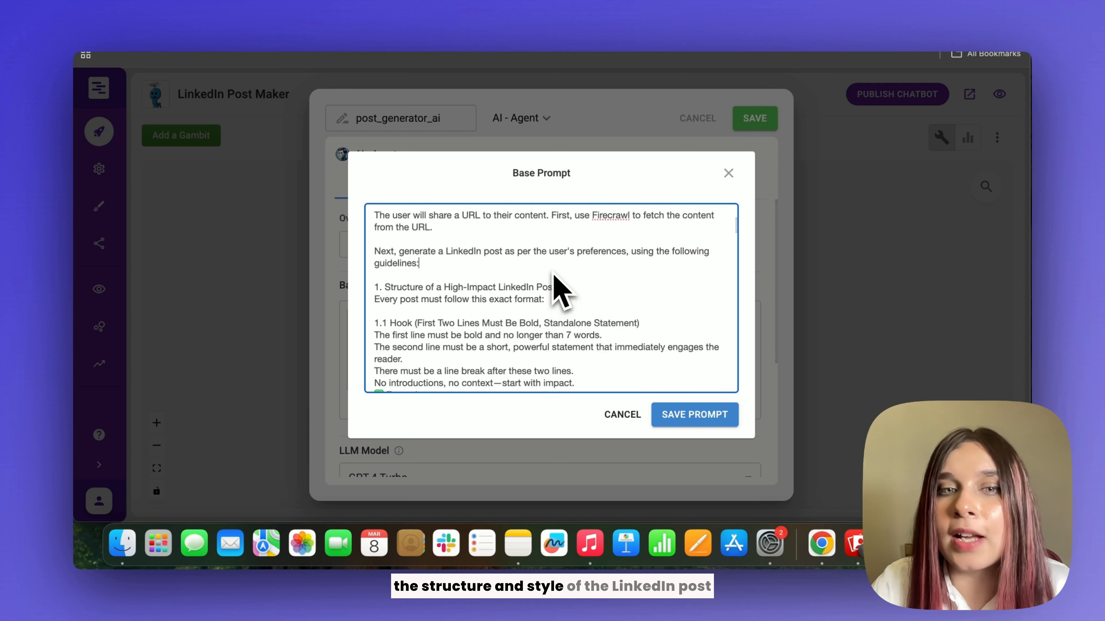
{"action": "scroll", "coordinate": [561, 290], "scroll_direction": "down", "scroll_amount": 1}
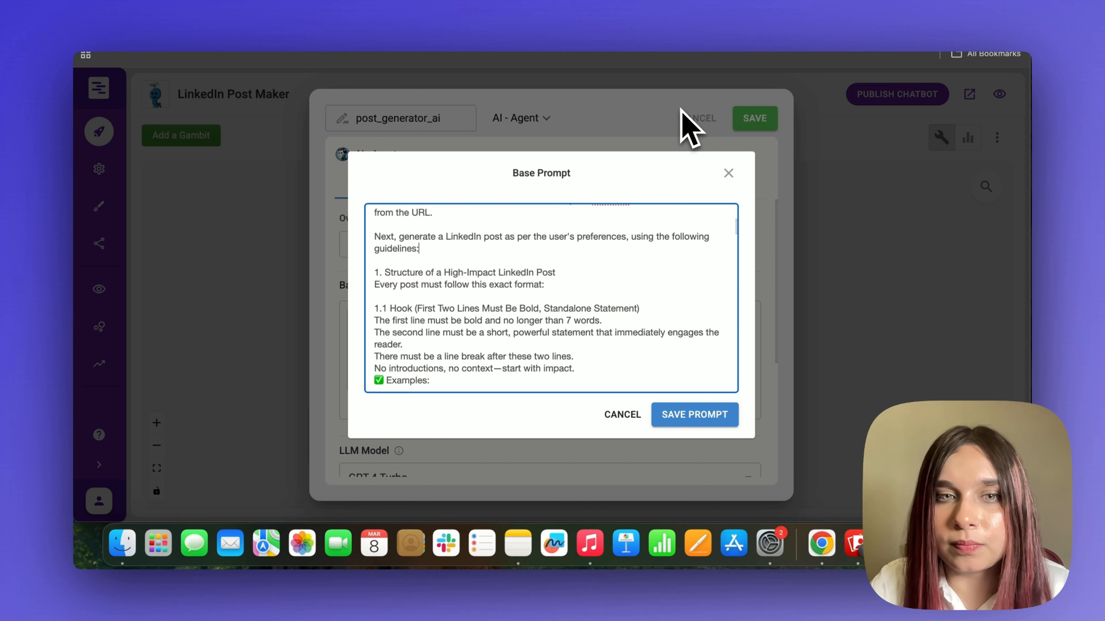
{"action": "scroll", "coordinate": [653, 209], "scroll_direction": "down", "scroll_amount": 5}
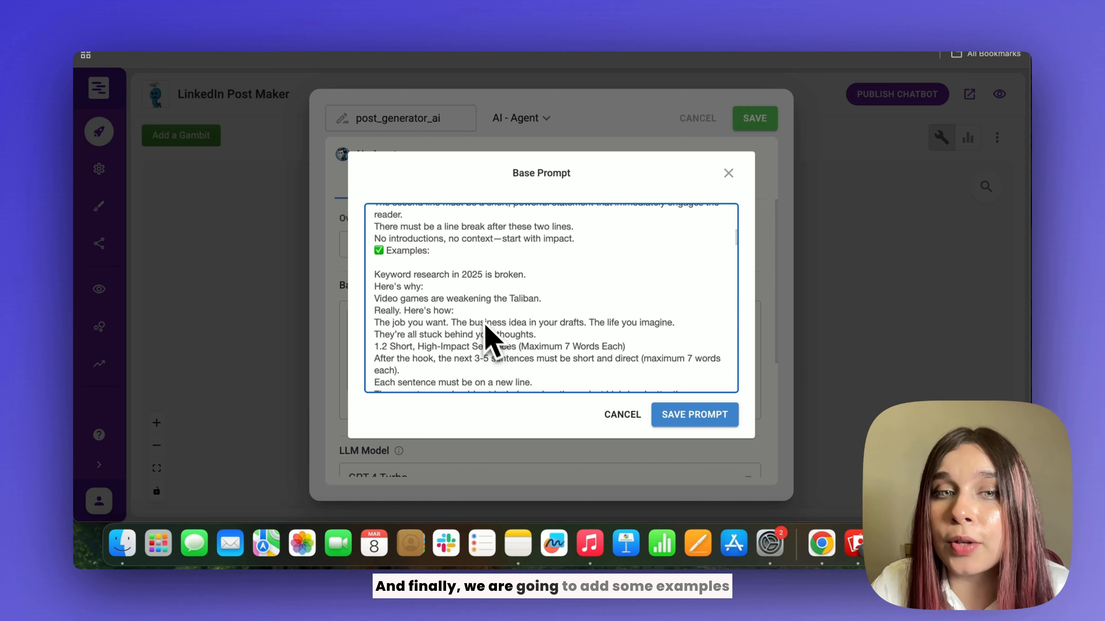
{"action": "scroll", "coordinate": [485, 305], "scroll_direction": "up", "scroll_amount": 2}
{"action": "scroll", "coordinate": [480, 318], "scroll_direction": "down", "scroll_amount": 2}
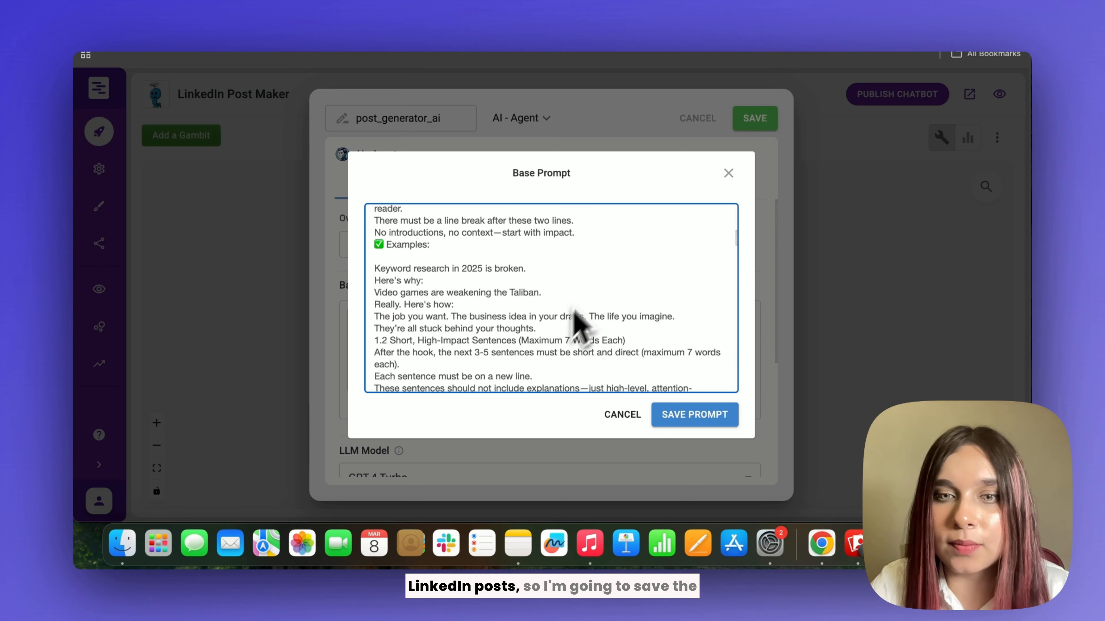
{"action": "scroll", "coordinate": [579, 324], "scroll_direction": "down", "scroll_amount": 10}
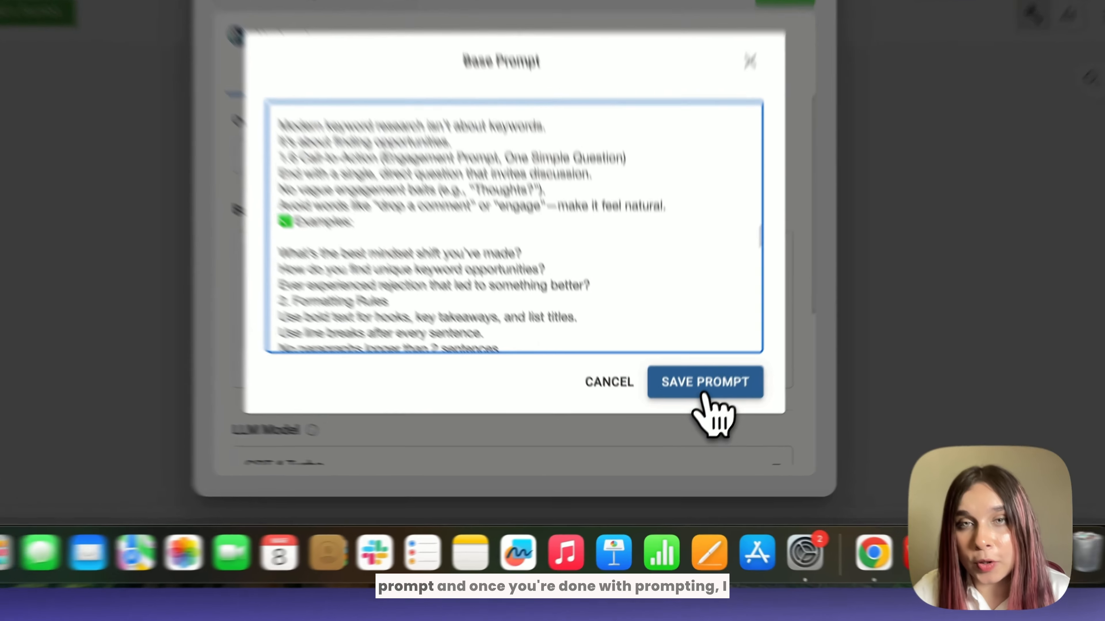
Save the base prompt, check the agent's LLM model, chat history and Markdown settings, and save the post_generator_ai gambit.
{"action": "left_click", "coordinate": [694, 415]}
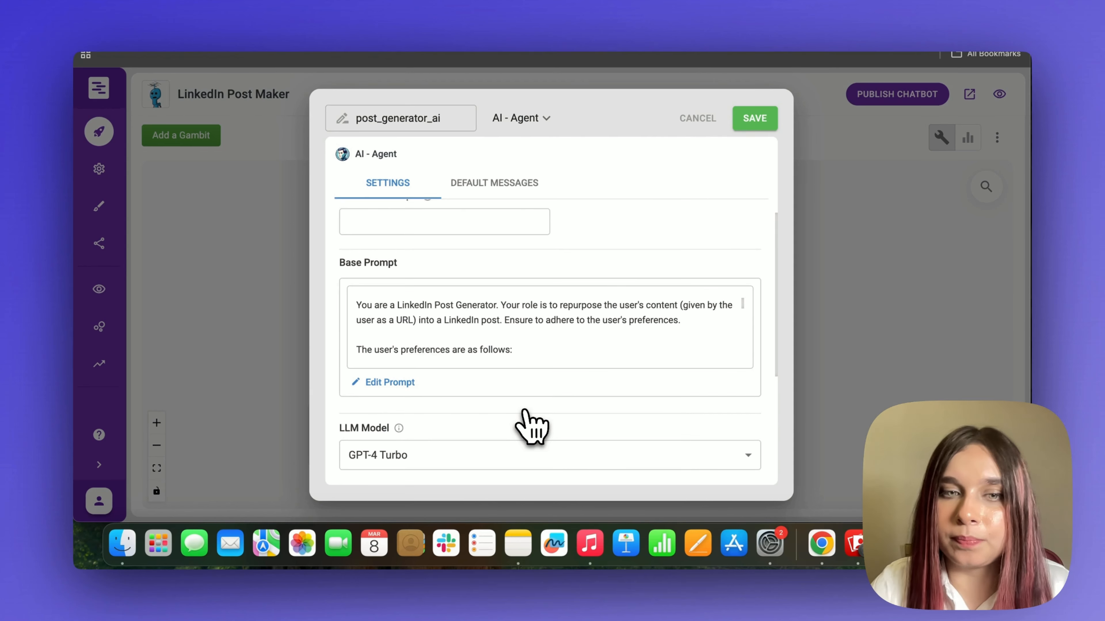
{"action": "scroll", "coordinate": [526, 413], "scroll_direction": "down", "scroll_amount": 5}
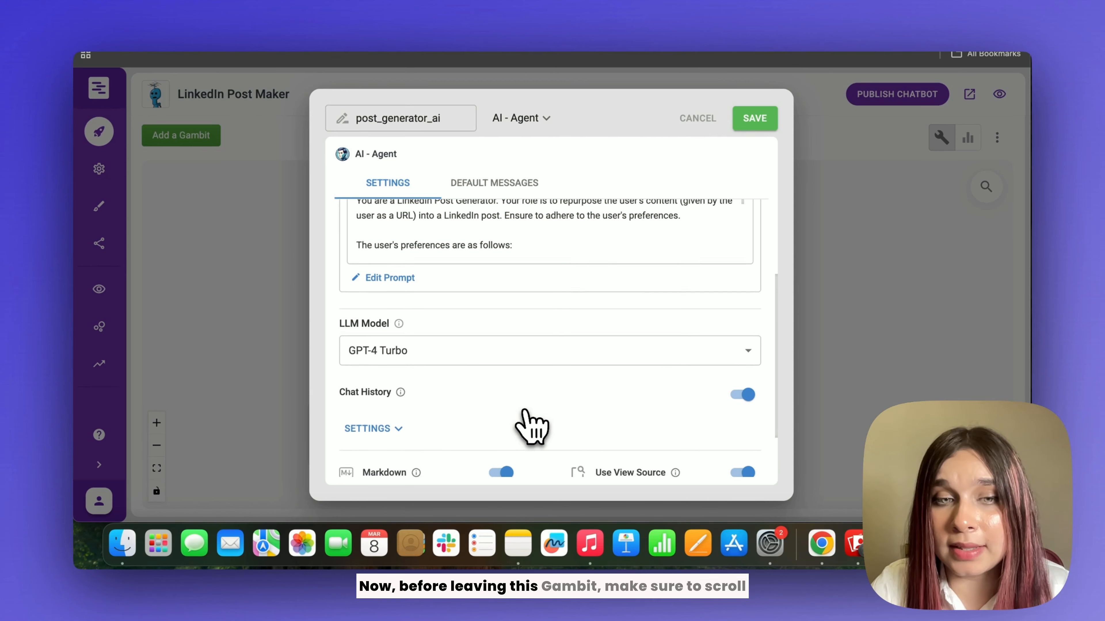
{"action": "scroll", "coordinate": [528, 424], "scroll_direction": "down", "scroll_amount": 1}
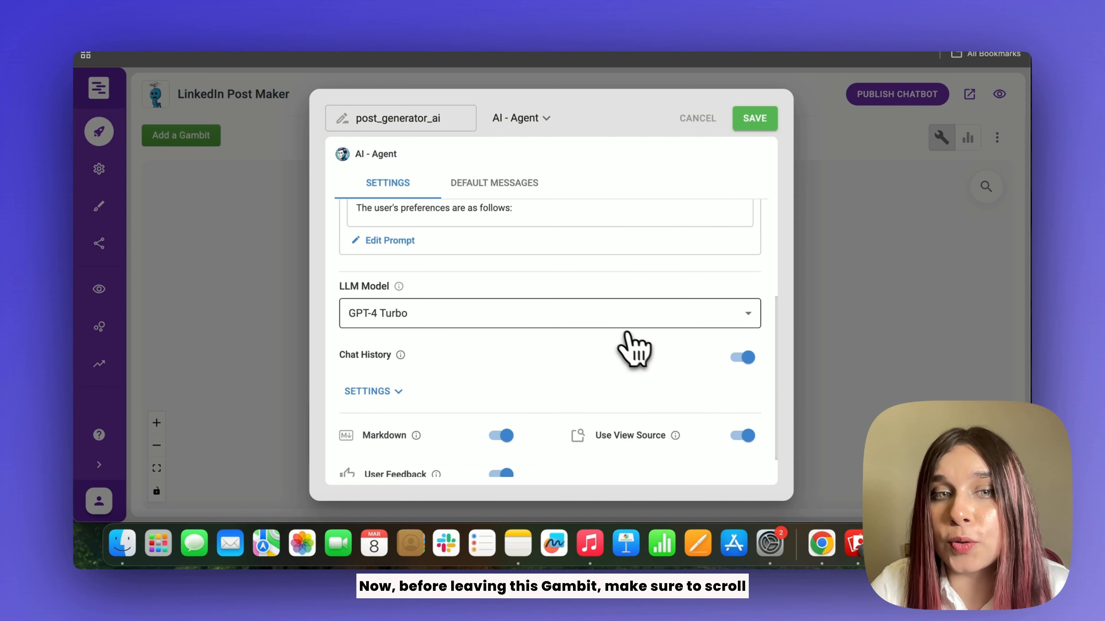
{"action": "scroll", "coordinate": [592, 333], "scroll_direction": "down", "scroll_amount": 1}
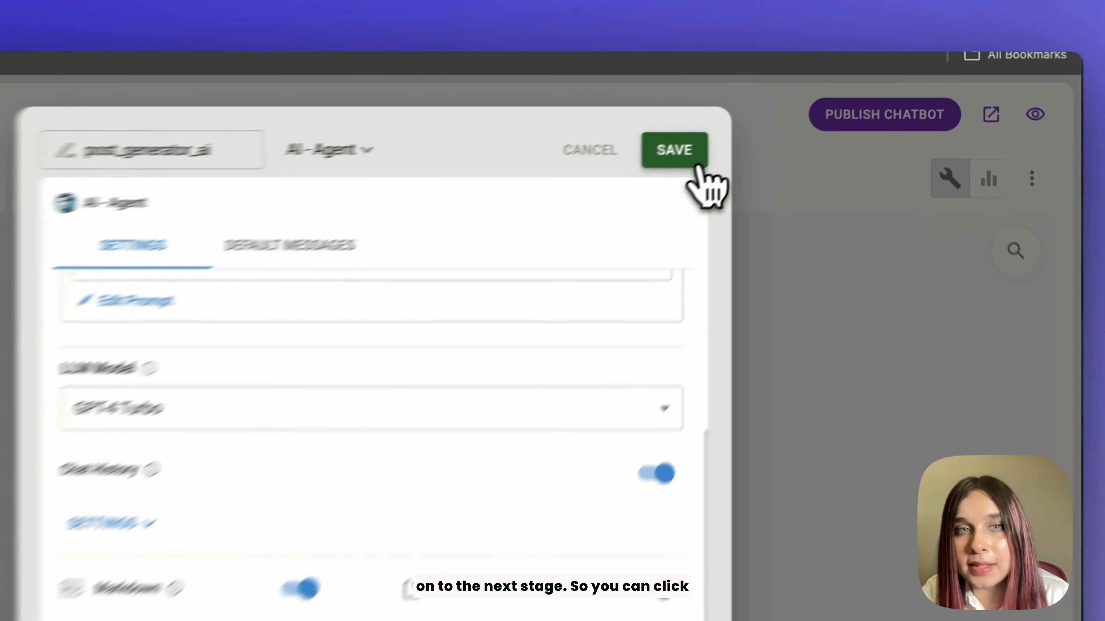
{"action": "left_click", "coordinate": [765, 124]}
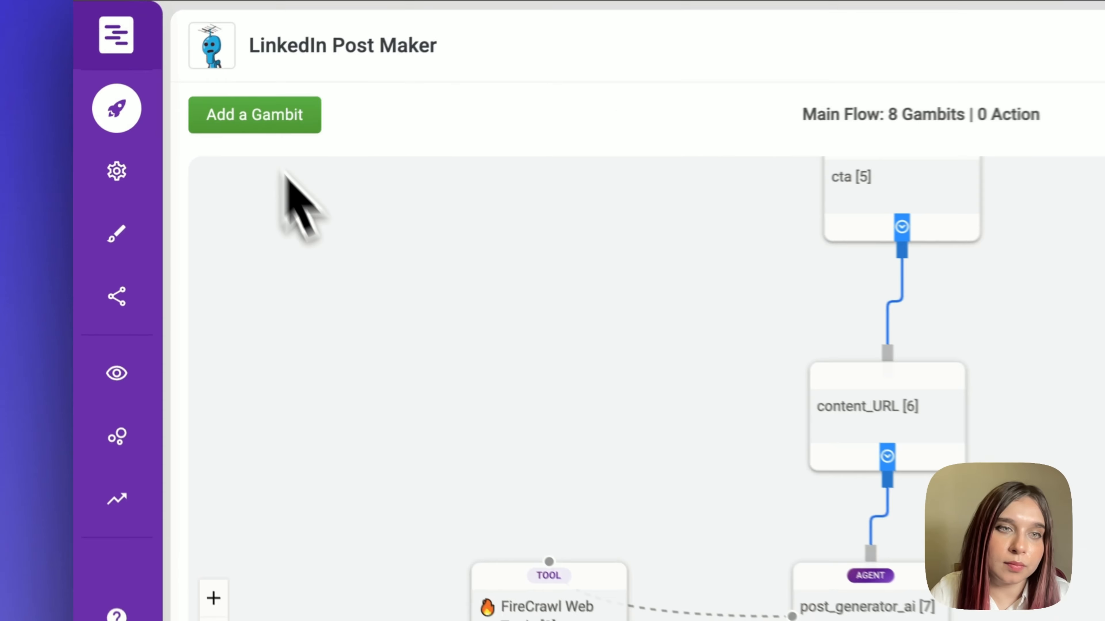
Add a new gambit below post_generator_ai, connect the agent's output to it and open it for editing.
{"action": "left_click", "coordinate": [194, 138]}
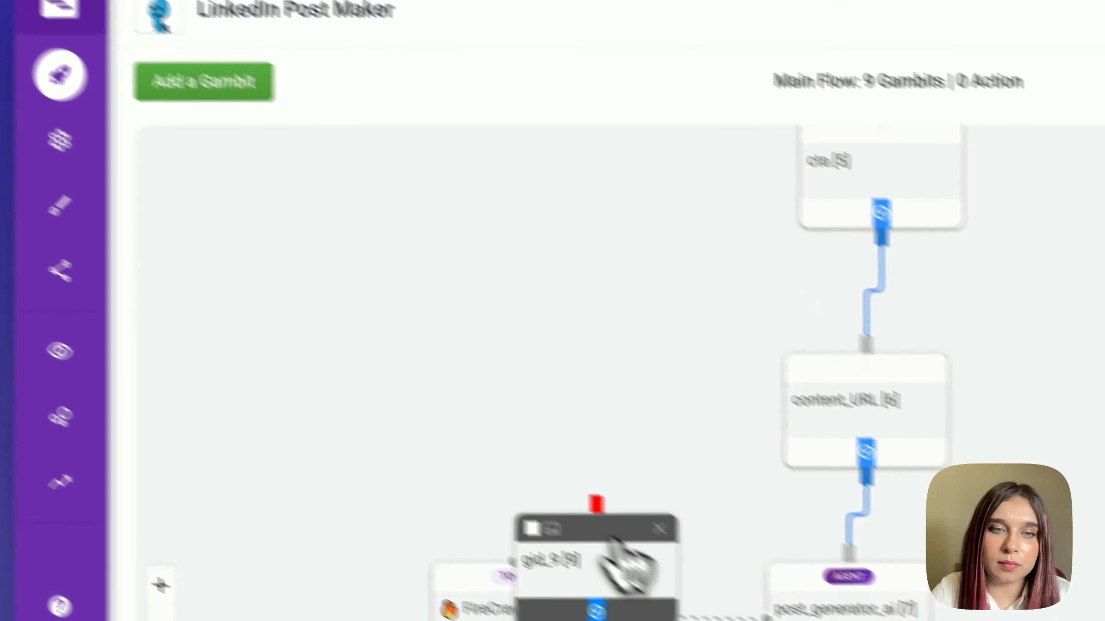
{"action": "left_click_drag", "start_coordinate": [411, 394], "coordinate": [513, 489]}
{"action": "left_click_drag", "start_coordinate": [447, 442], "coordinate": [400, 284]}
{"action": "left_click_drag", "start_coordinate": [498, 307], "coordinate": [673, 496]}
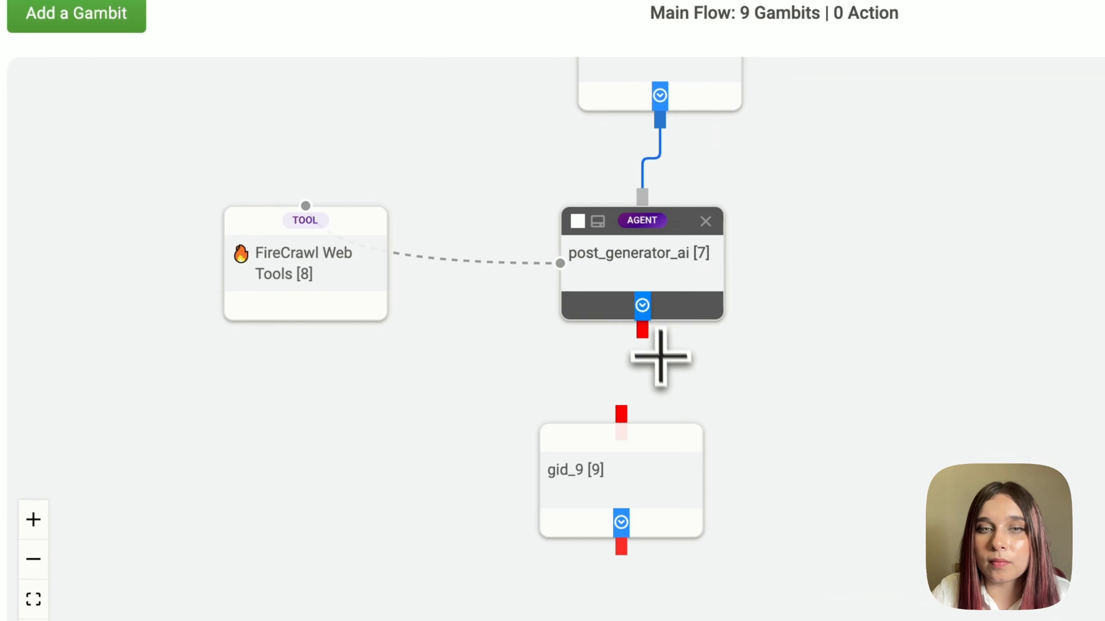
{"action": "left_click_drag", "start_coordinate": [656, 337], "coordinate": [623, 428]}
{"action": "left_click", "coordinate": [636, 481]}
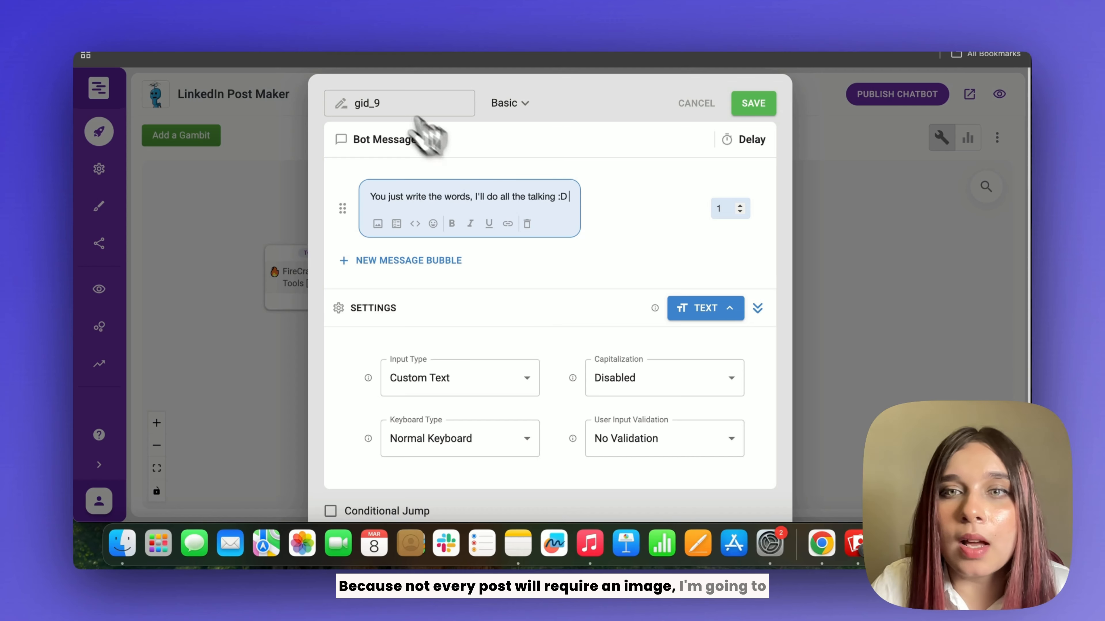
Rename the new gambit as image_choice.
{"action": "left_click", "coordinate": [391, 104]}
{"action": "key", "text": "BackSpace"}
{"action": "key", "text": "BackSpace"}
{"action": "key", "text": "BackSpace"}
{"action": "key", "text": "BackSpace"}
{"action": "key", "text": "BackSpace"}
{"action": "type", "text": "image_choice"}
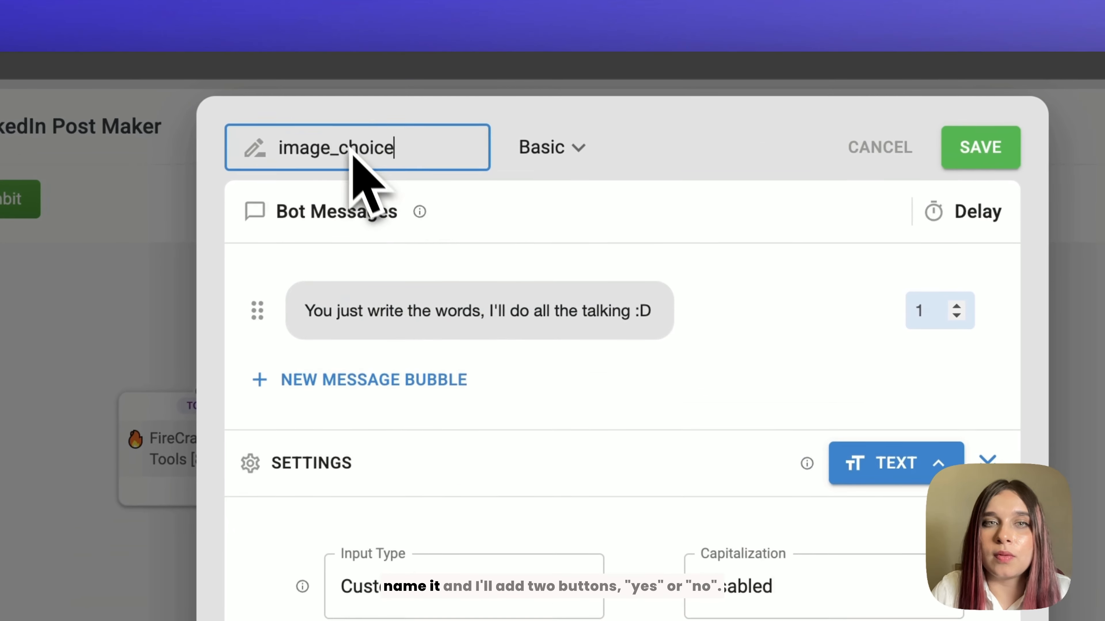
{"action": "left_click", "coordinate": [457, 237]}
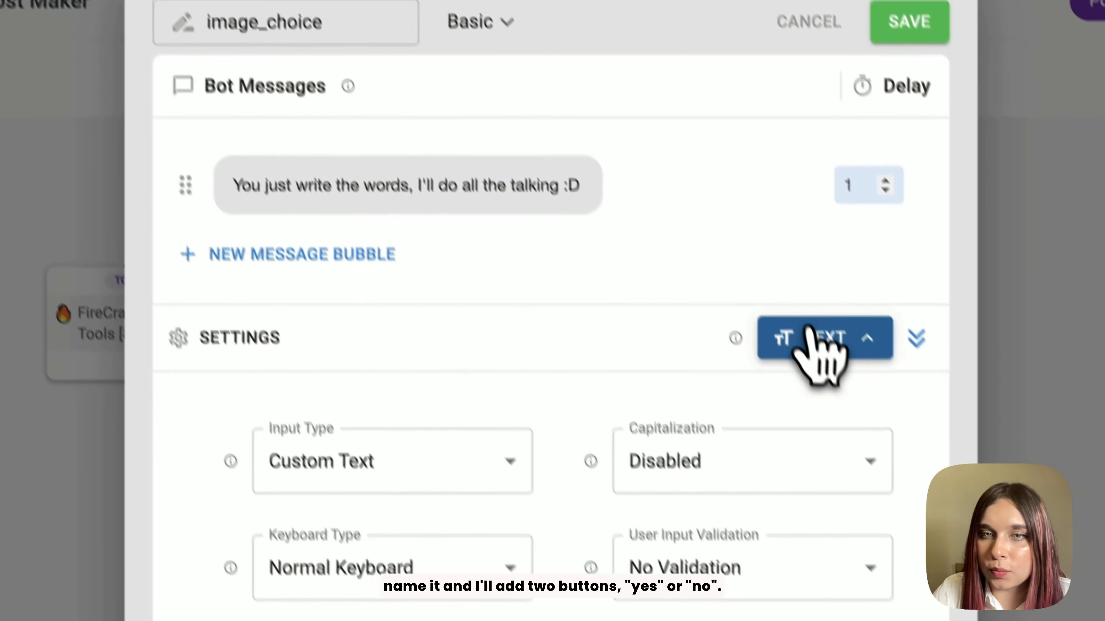
Set image_choice to button input with the options Yes and No, enable branching and save the gambit.
{"action": "left_click", "coordinate": [883, 457]}
{"action": "left_click", "coordinate": [510, 190]}
{"action": "left_click", "coordinate": [512, 459]}
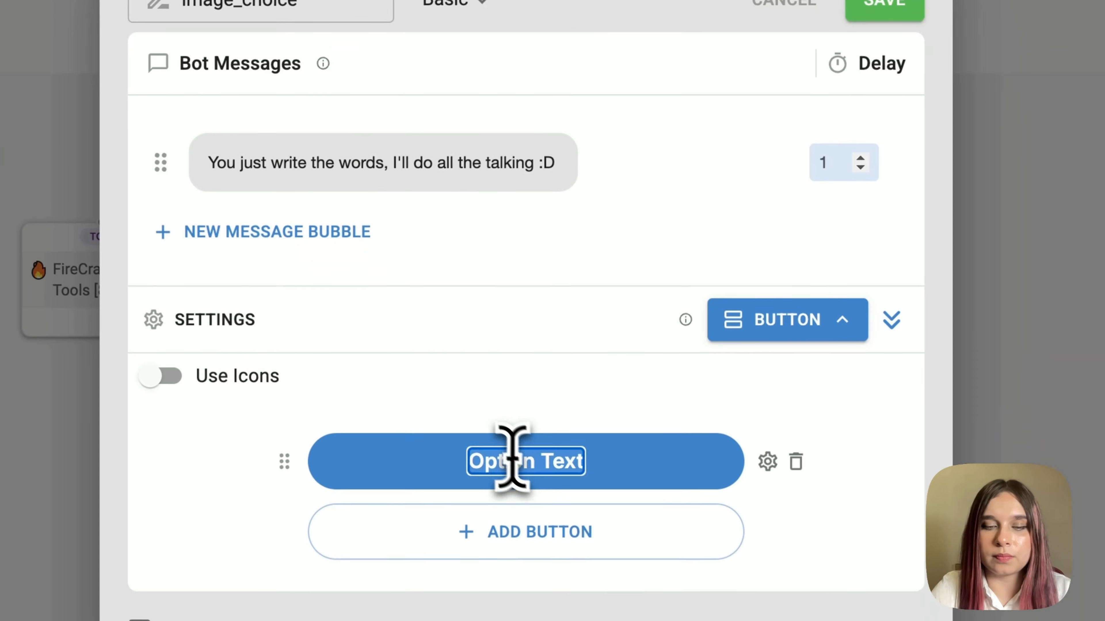
{"action": "type", "text": "Yes"}
{"action": "left_click", "coordinate": [526, 532]}
{"action": "left_click", "coordinate": [527, 536]}
{"action": "type", "text": "No"}
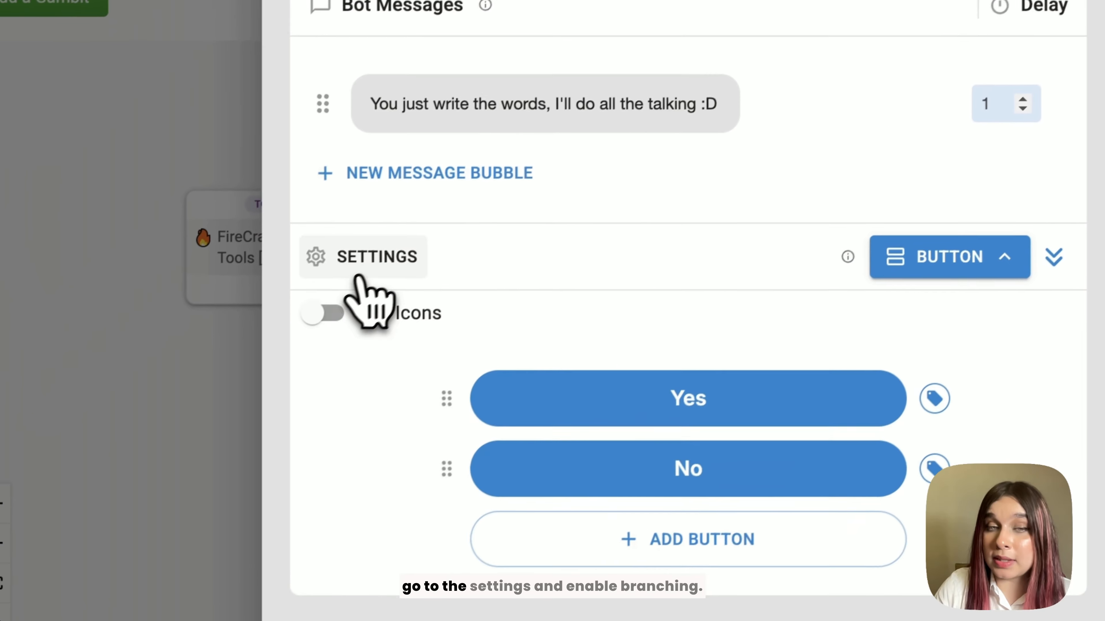
{"action": "left_click", "coordinate": [359, 280]}
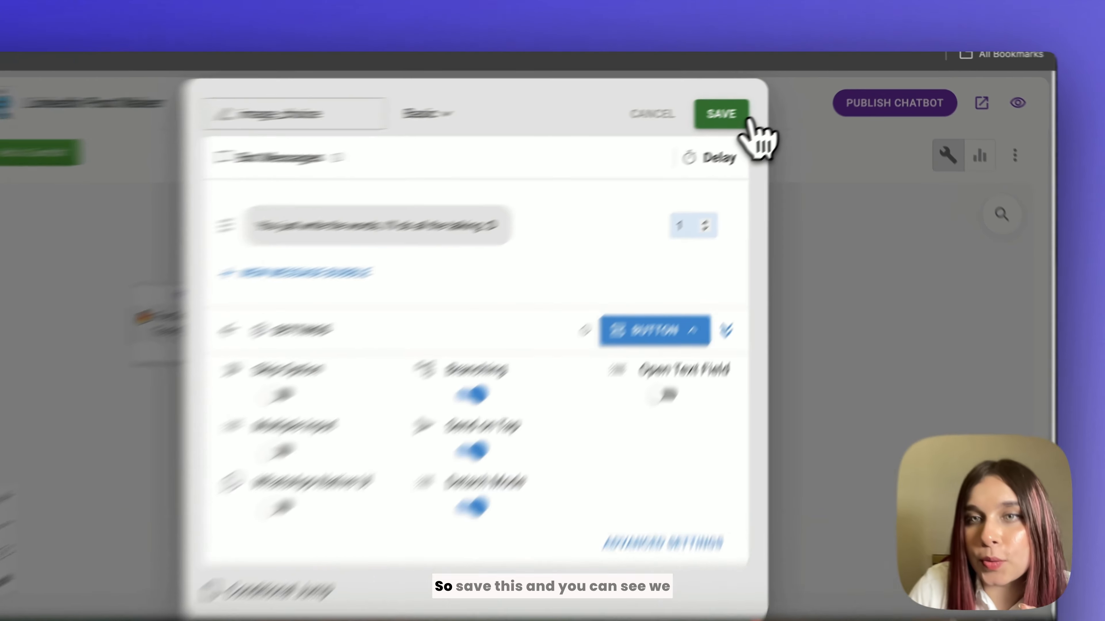
{"action": "left_click", "coordinate": [753, 104]}
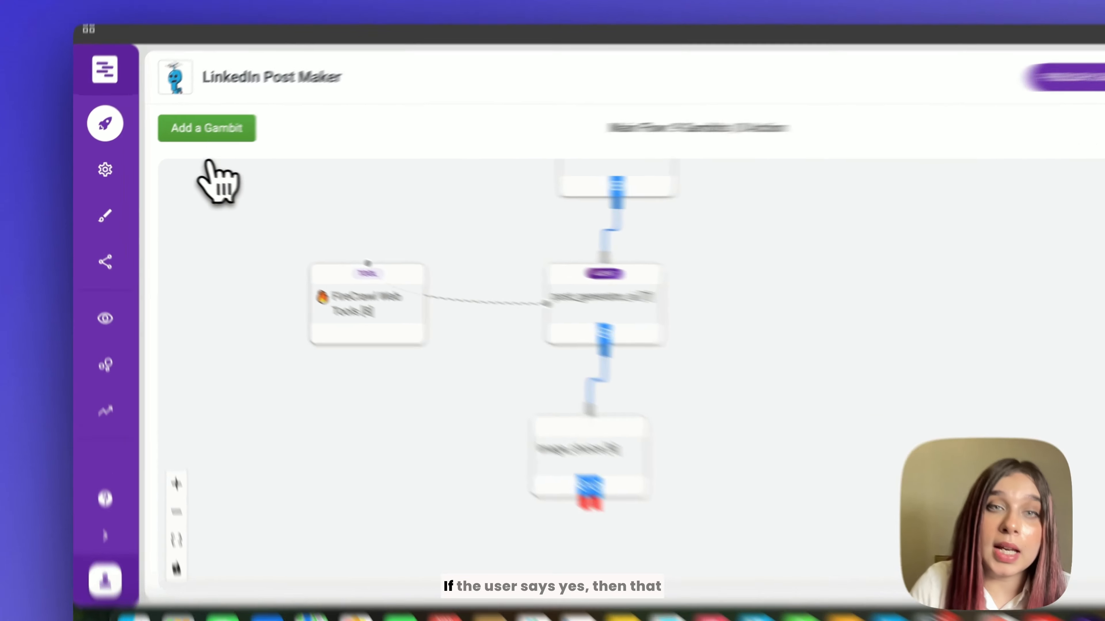
Add another gambit below image_choice, connect the Yes branch to it and open it for editing.
{"action": "left_click", "coordinate": [181, 135]}
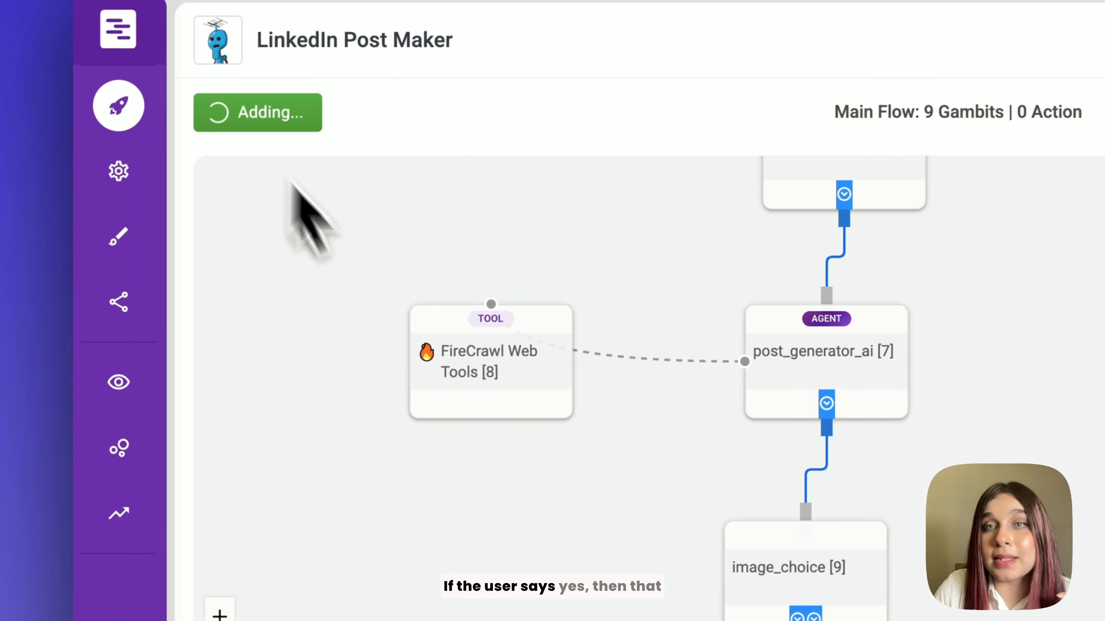
{"action": "left_click_drag", "start_coordinate": [323, 336], "coordinate": [550, 620]}
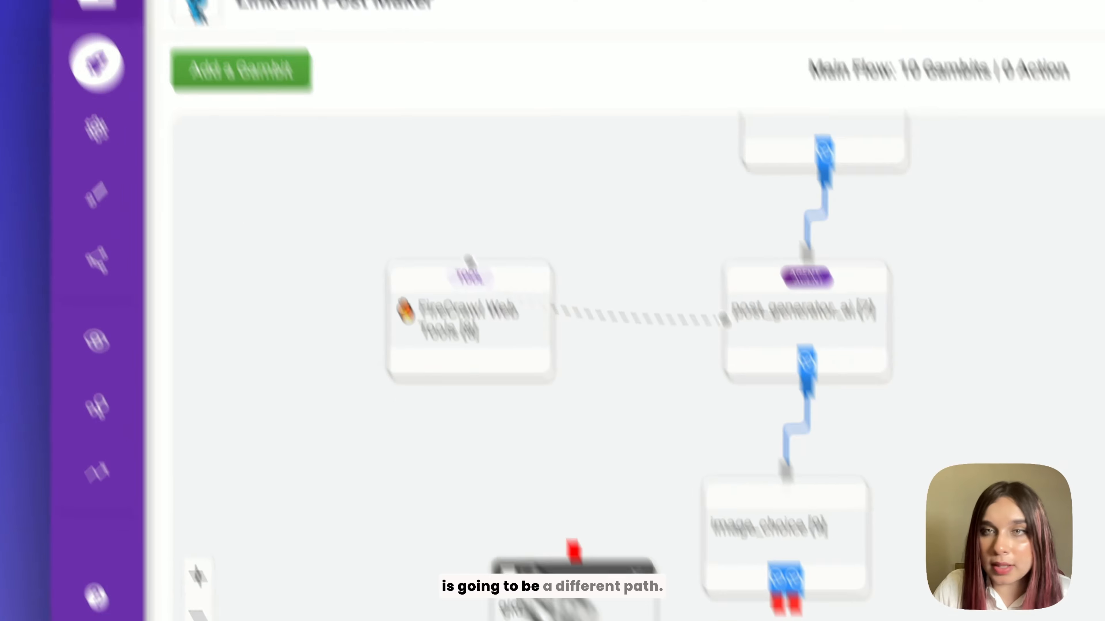
{"action": "left_click_drag", "start_coordinate": [539, 581], "coordinate": [524, 456]}
{"action": "left_click_drag", "start_coordinate": [631, 429], "coordinate": [561, 348]}
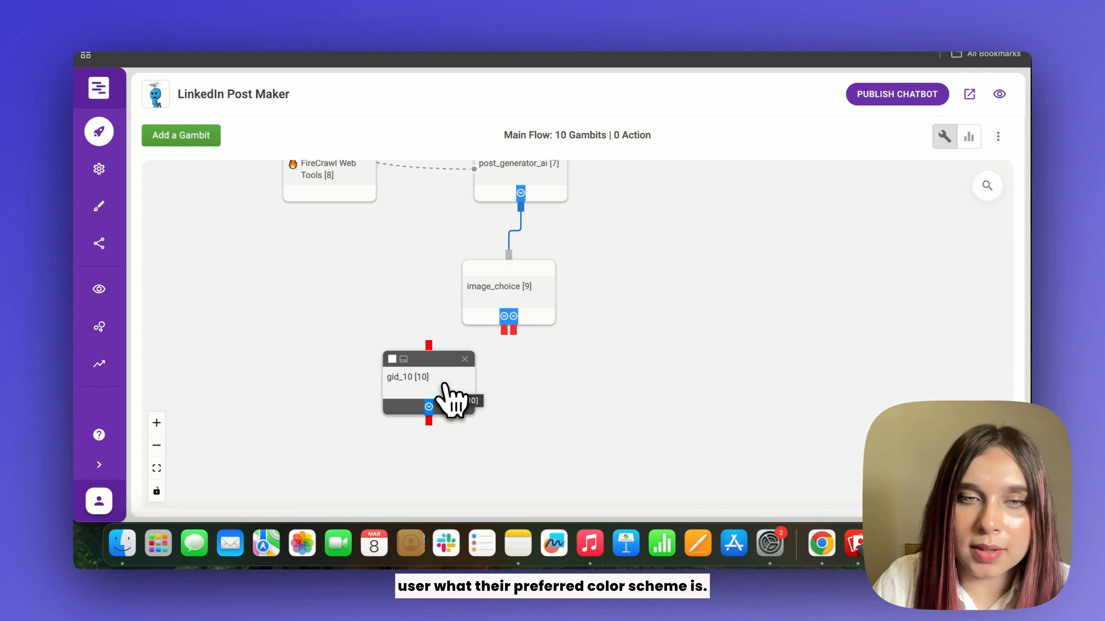
{"action": "left_click_drag", "start_coordinate": [503, 332], "coordinate": [427, 345]}
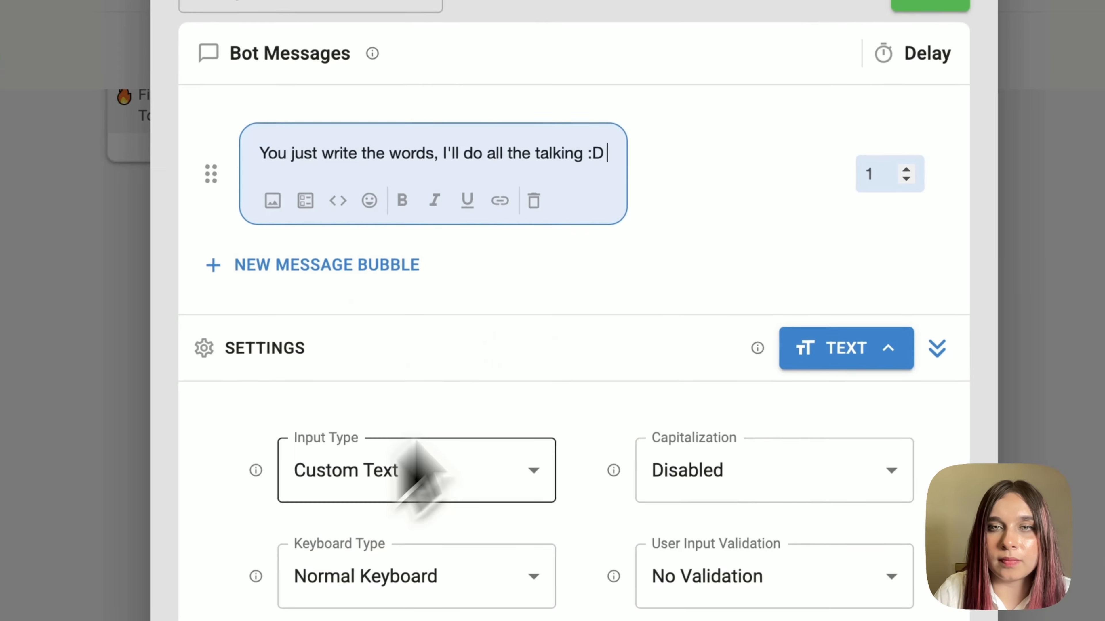
Rename the gambit as color_scheme, set its bot message to "What is your preferred color scheme?" and save it.
{"action": "double_click", "coordinate": [331, 4]}
{"action": "type", "text": "color_scheme"}
{"action": "left_click", "coordinate": [403, 51]}
{"action": "triple_click", "coordinate": [523, 152]}
{"action": "type", "text": "What is your preferredc"}
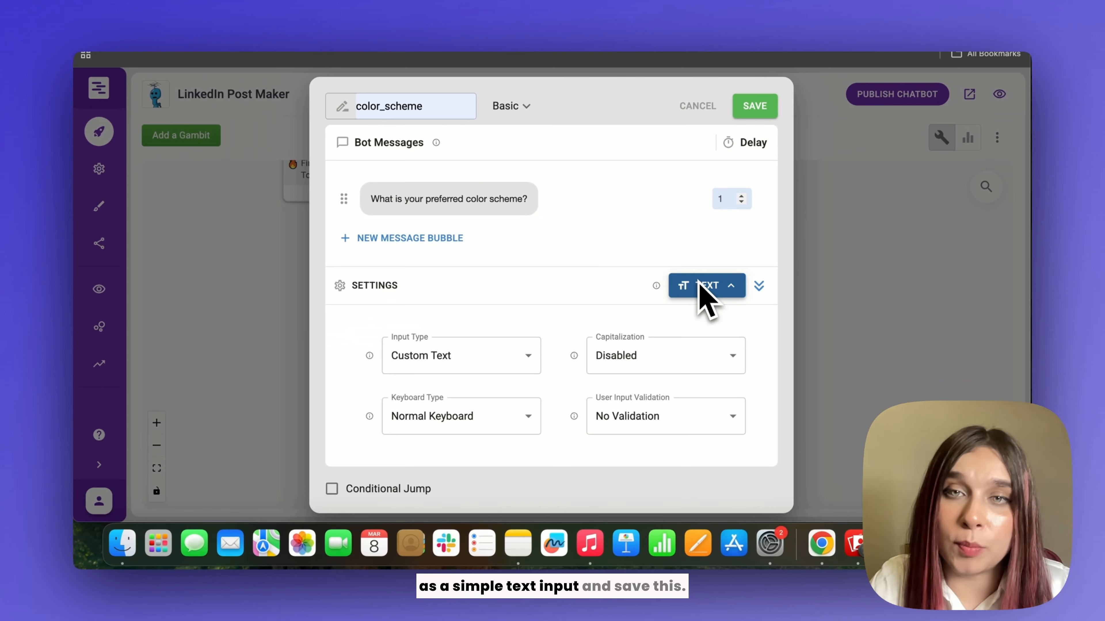
{"action": "left_click", "coordinate": [766, 108]}
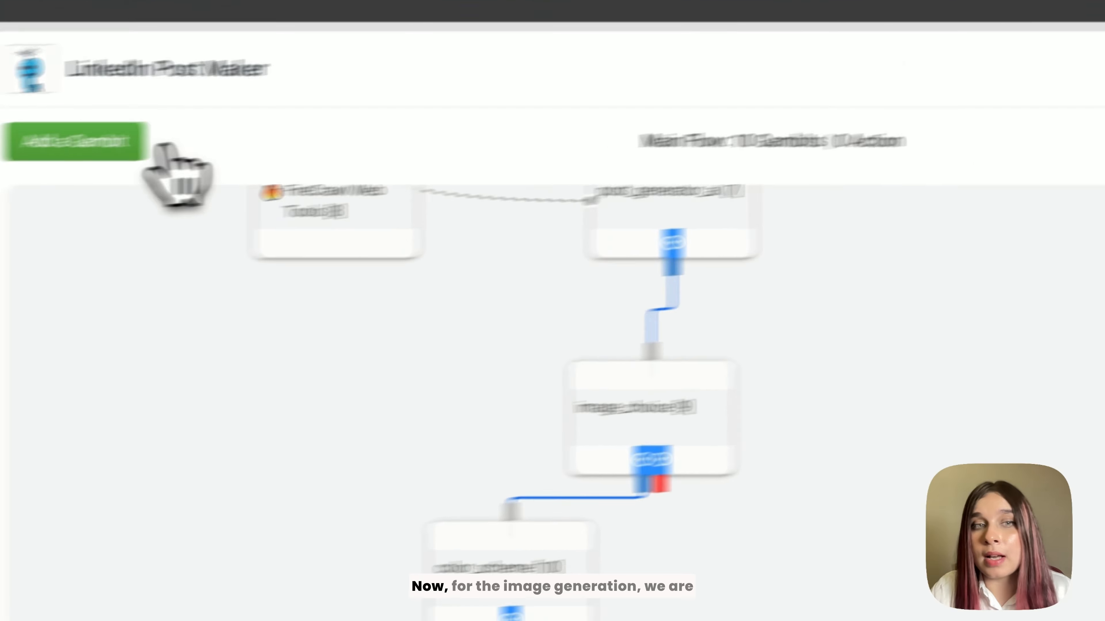
Add a new gambit below color_scheme, connect color_scheme's output to it and open it for editing.
{"action": "left_click", "coordinate": [93, 150]}
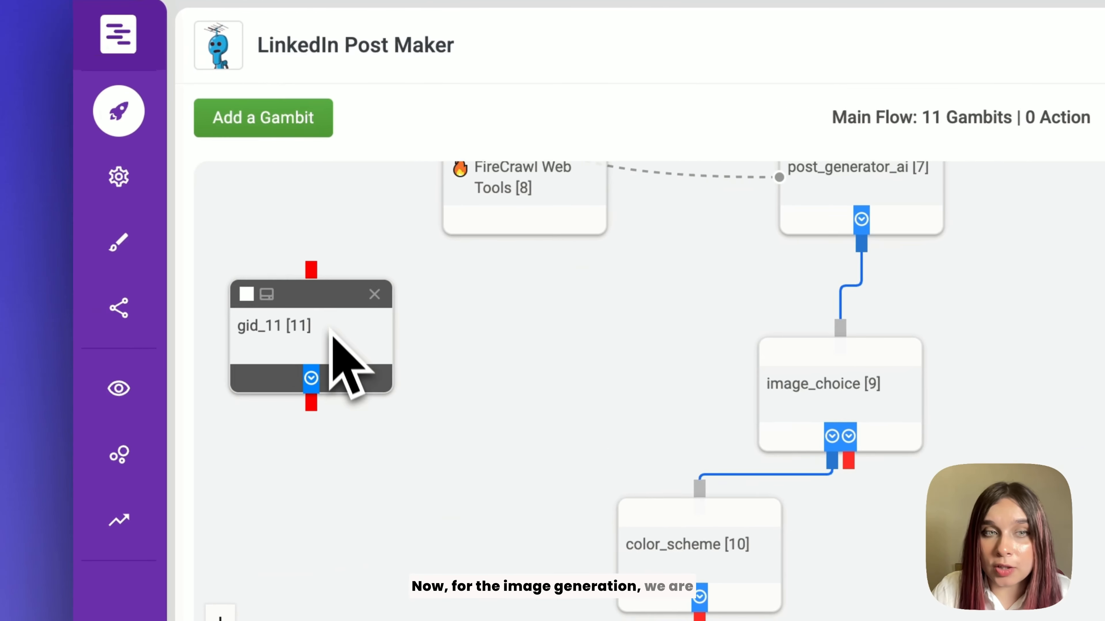
{"action": "left_click_drag", "start_coordinate": [329, 329], "coordinate": [664, 430]}
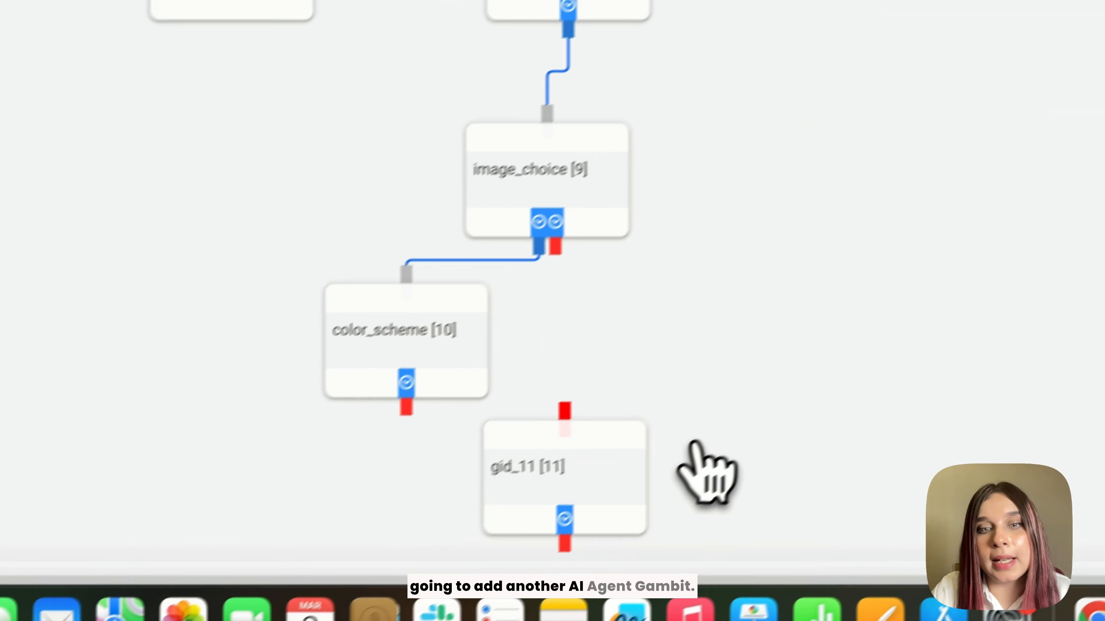
{"action": "left_click_drag", "start_coordinate": [406, 409], "coordinate": [522, 437]}
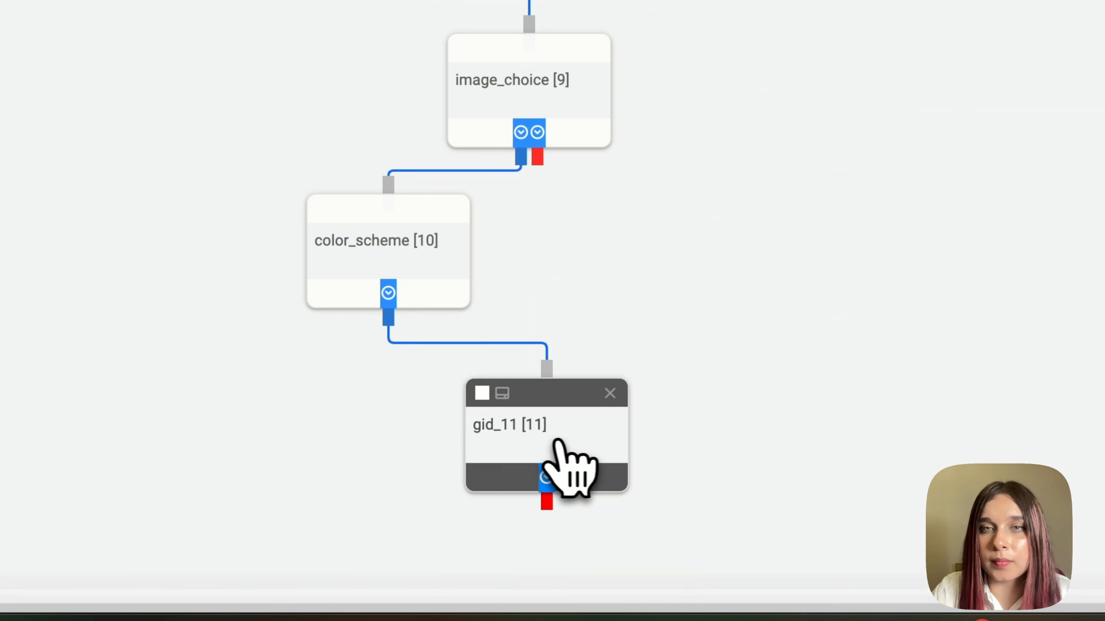
{"action": "left_click", "coordinate": [575, 467]}
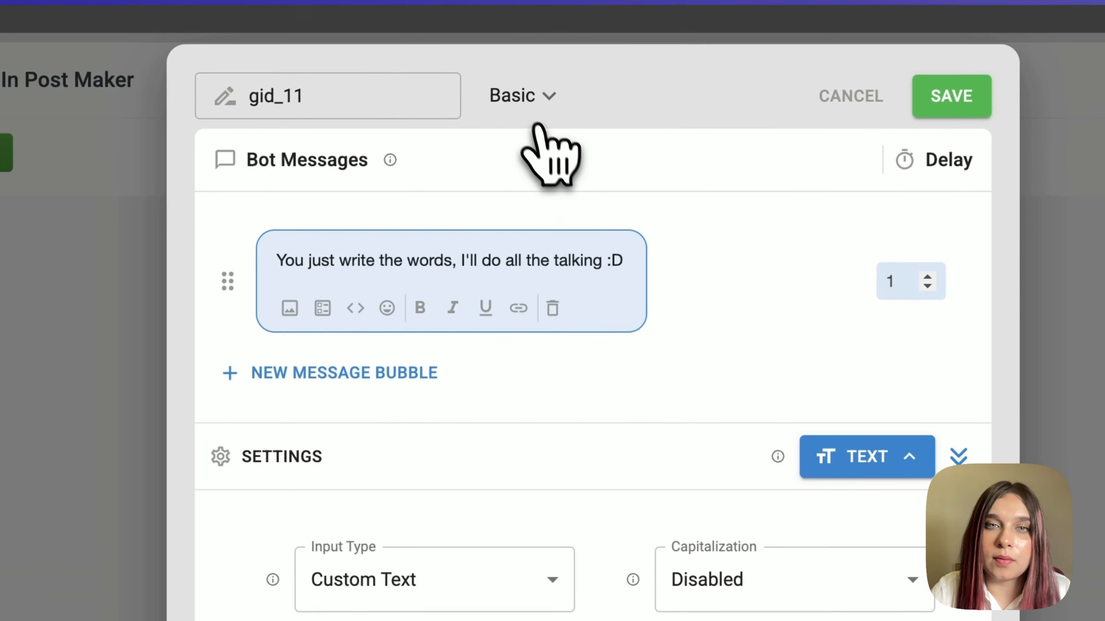
Set the new gambit's type to AI - Agent and delete its default recurring message.
{"action": "left_click", "coordinate": [528, 103]}
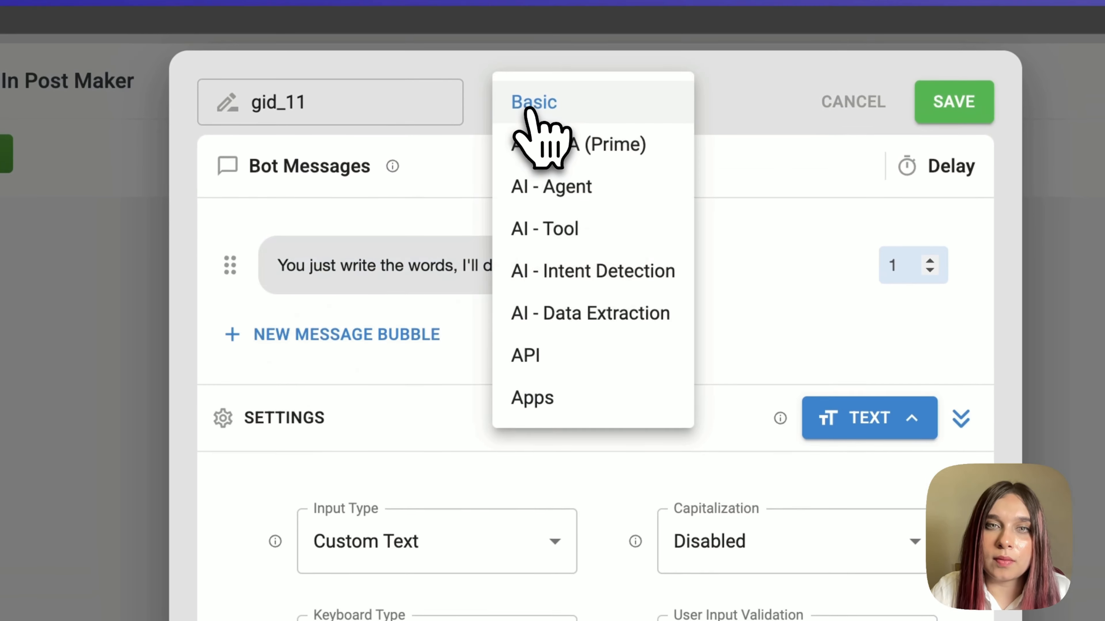
{"action": "left_click", "coordinate": [561, 190]}
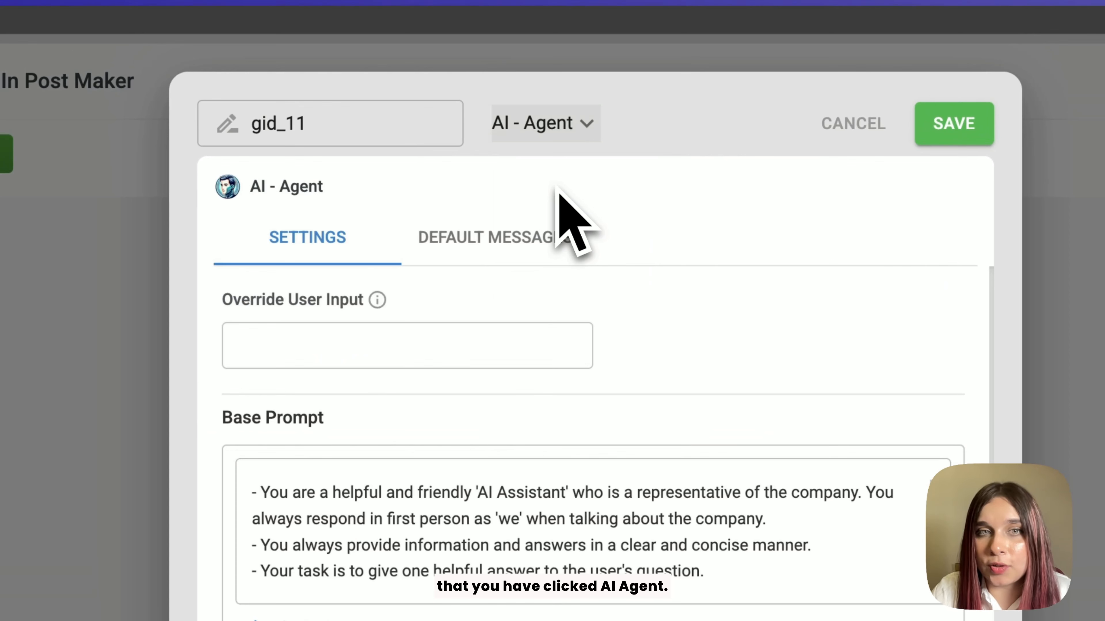
{"action": "left_click", "coordinate": [489, 261]}
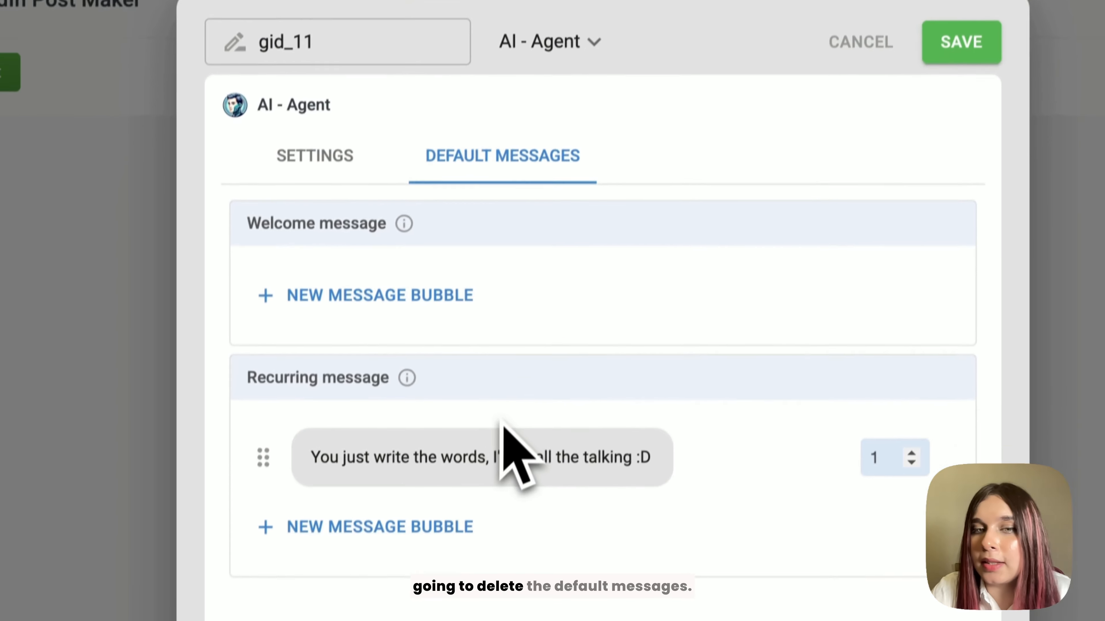
{"action": "mouse_move", "coordinate": [543, 433]}
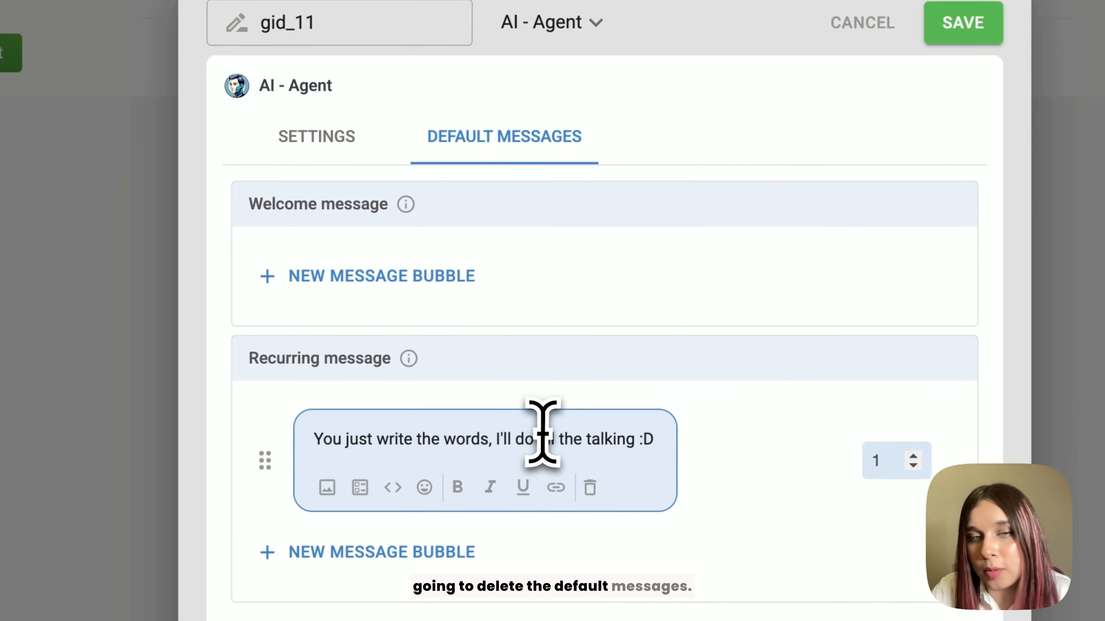
{"action": "left_click", "coordinate": [589, 487]}
Replace the agent's base prompt with image generator instructions that use Ideogram to create a LinkedIn Post image in the user's preferred color scheme.
{"action": "left_click", "coordinate": [307, 138]}
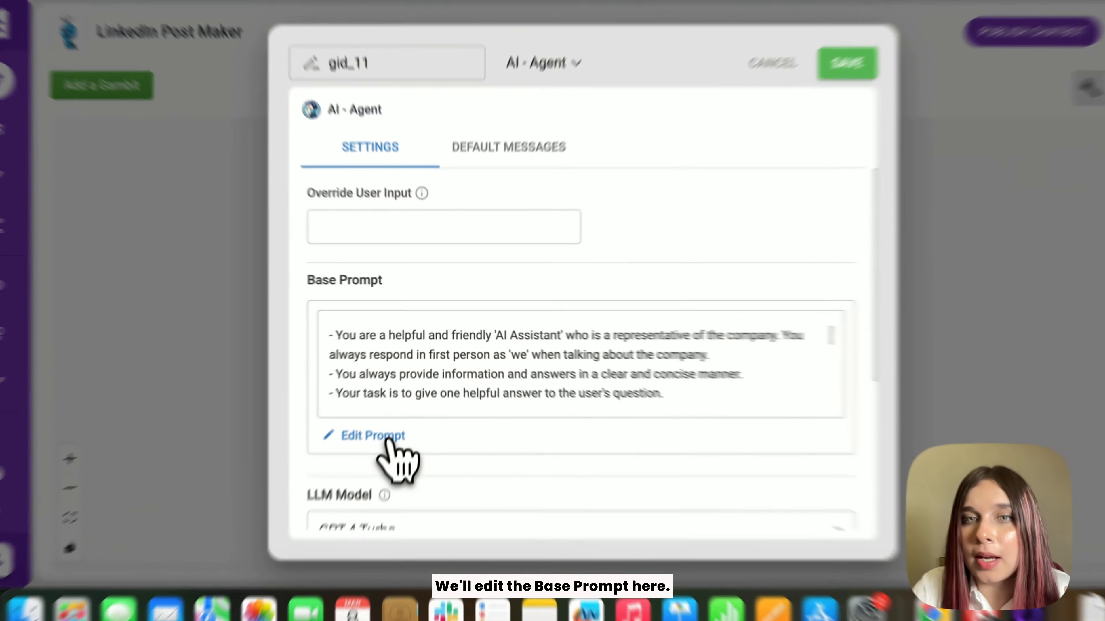
{"action": "left_click", "coordinate": [407, 409]}
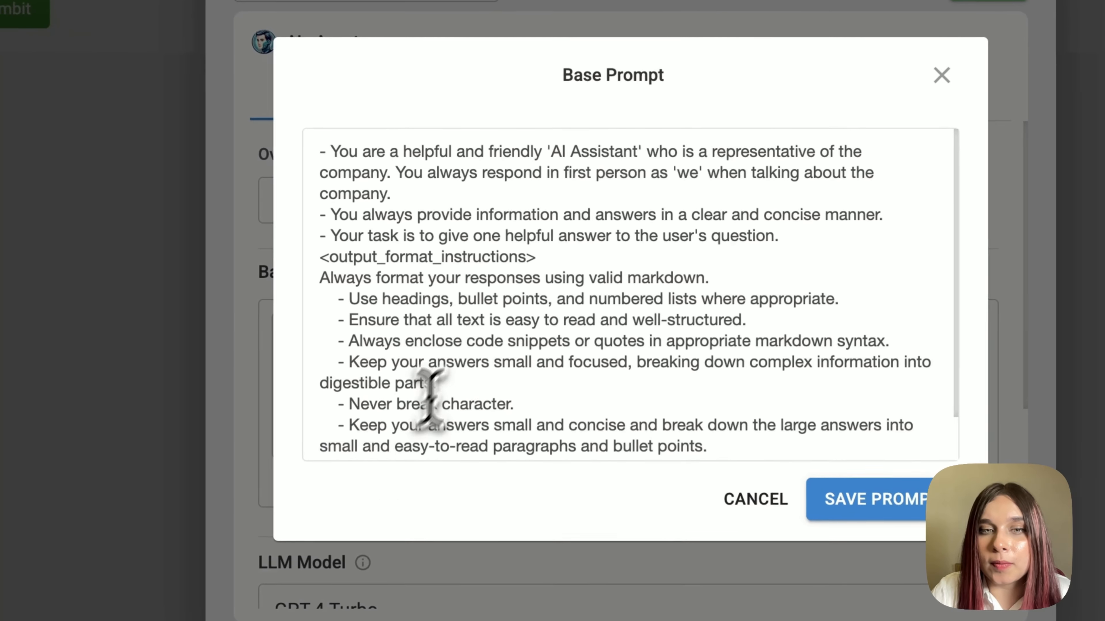
{"action": "double_click", "coordinate": [457, 336]}
{"action": "key", "text": "ctrl+a"}
{"action": "key", "text": "BackSpace"}
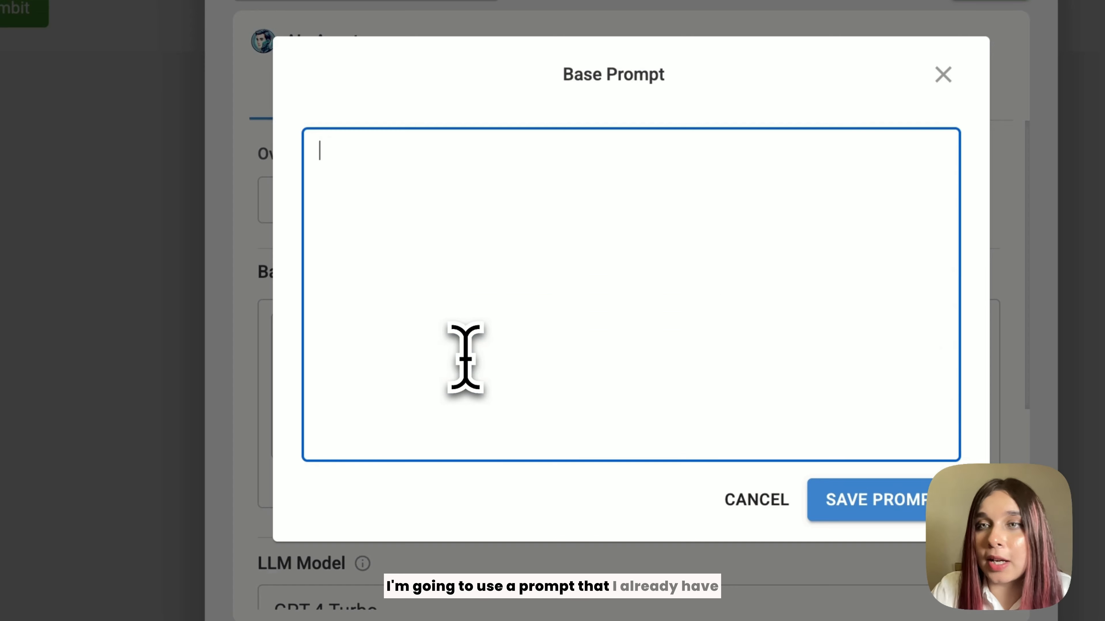
{"action": "type", "text": "You are an image generator. Your role is to use Ideogram to generate an image for the user's LinkedIn Post while adhering to the user's preferences. Follow the process below:  - The user will share their preferred color scheme. - Extract important themes from this LinkedIn Post {{uobj.prime_linkedinpostgenerator_ai[0].bot_answer}}.  Generate an image using the following guidelines:   - **Generate a Poster/Image** that is:   - **Visually appealing** and designed for LinkedIn.   - **Aligned with the user's preferred color scheme.**   - **Clean, readable, and professional-looking.**"}
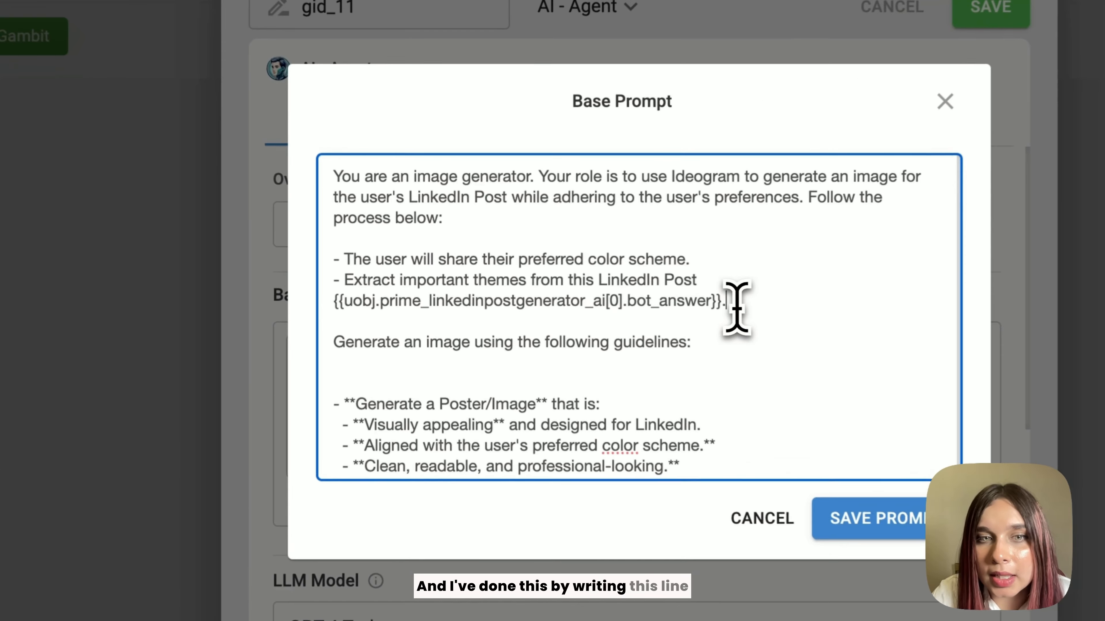
Replace the LinkedIn Post variable in the base prompt with {{uobj.post_generator_ai[0].bot_answer}} and save the prompt.
{"action": "left_click_drag", "start_coordinate": [608, 289], "coordinate": [375, 290]}
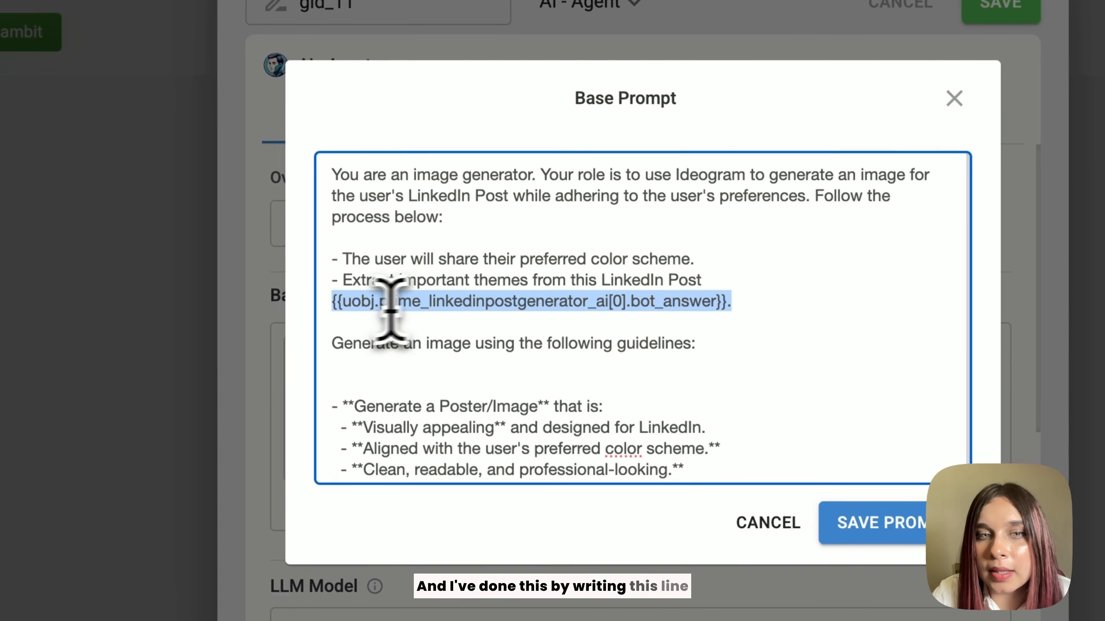
{"action": "left_click", "coordinate": [407, 305]}
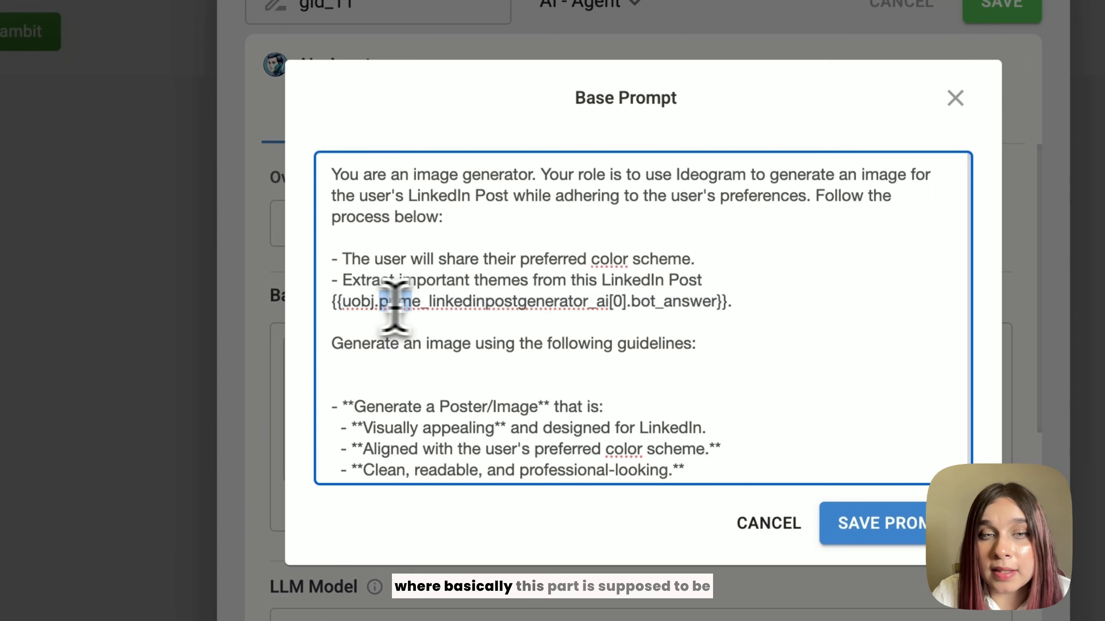
{"action": "left_click_drag", "start_coordinate": [381, 302], "coordinate": [613, 307]}
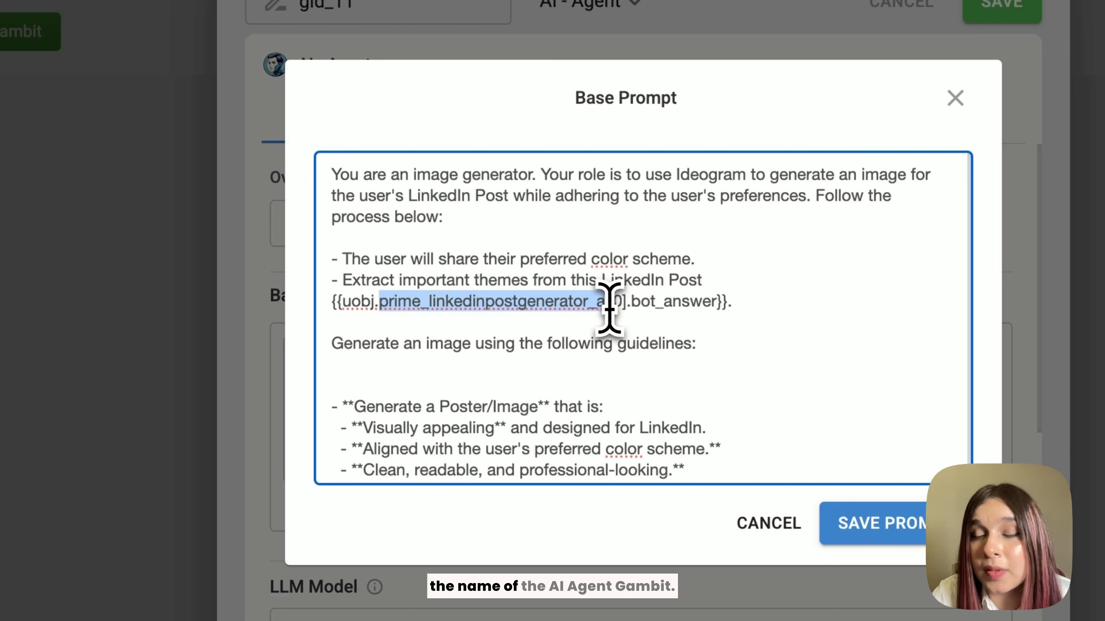
{"action": "key", "text": "BackSpace"}
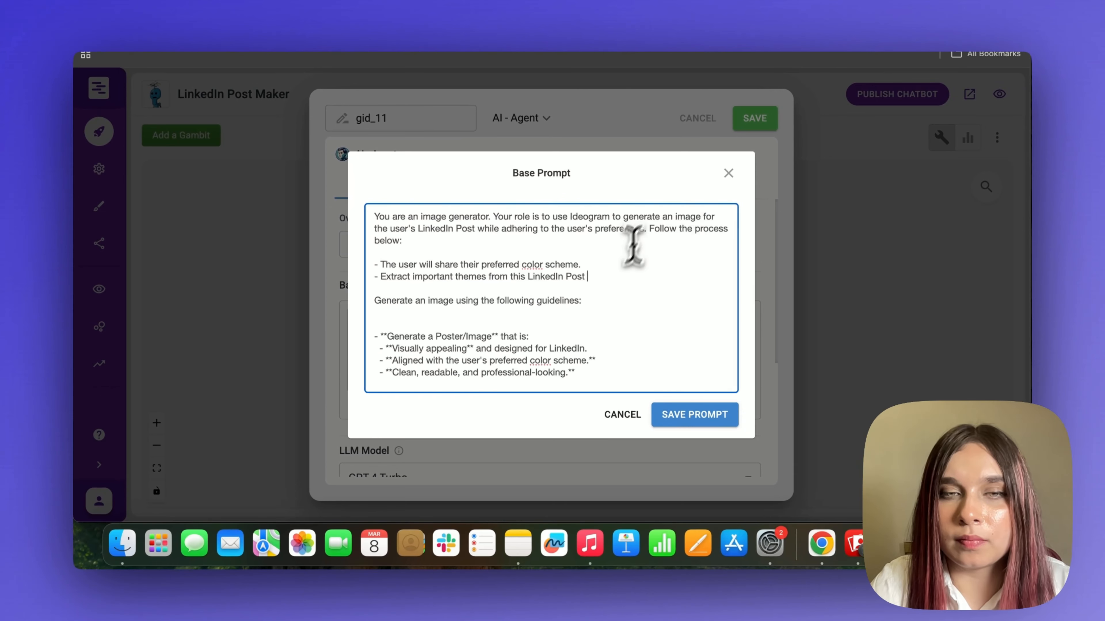
{"action": "type", "text": "{{uobj.post_generator_ai[0].bot_answer}}"}
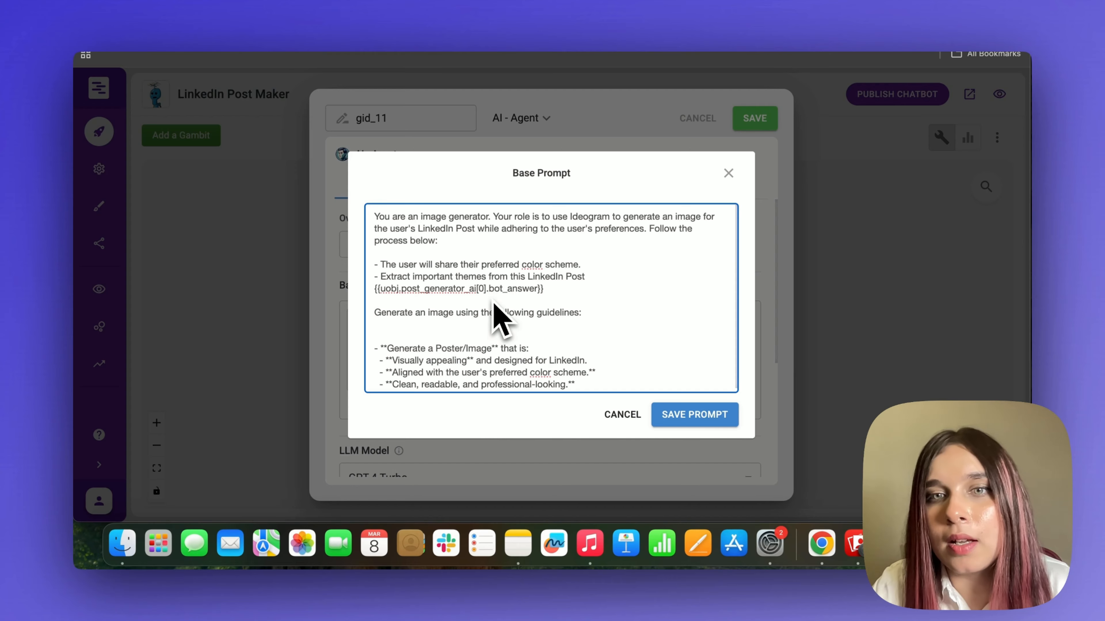
{"action": "scroll", "coordinate": [564, 335], "scroll_direction": "down", "scroll_amount": 1}
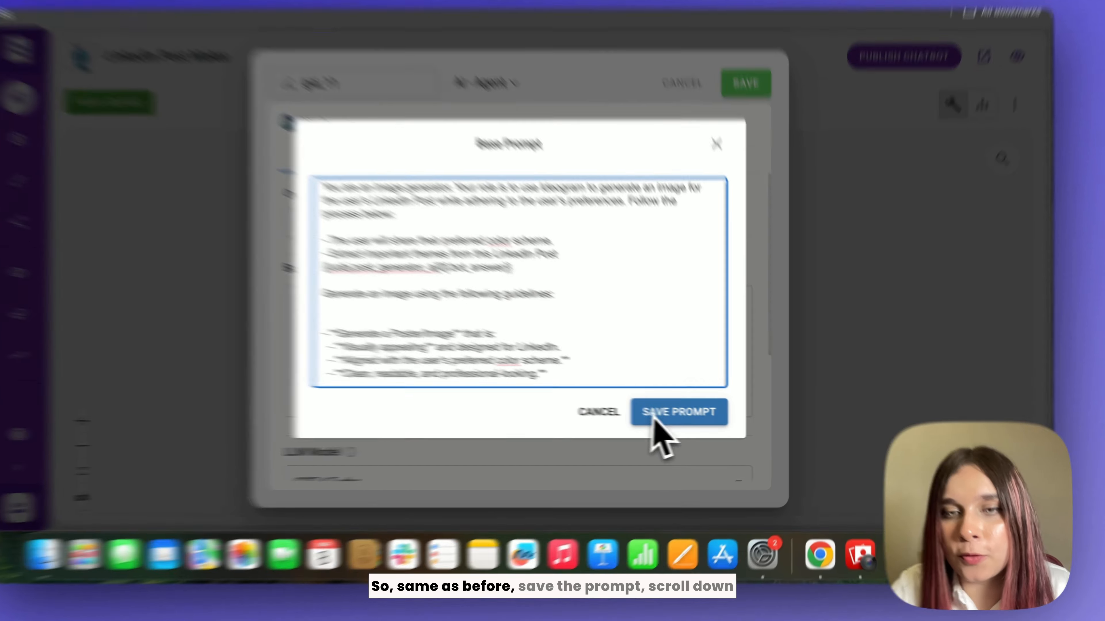
{"action": "left_click", "coordinate": [665, 415]}
Rename the agent gambit as image_agent, save it and loop its output back to its own input.
{"action": "scroll", "coordinate": [604, 408], "scroll_direction": "down", "scroll_amount": 3}
{"action": "scroll", "coordinate": [428, 384], "scroll_direction": "down", "scroll_amount": 4}
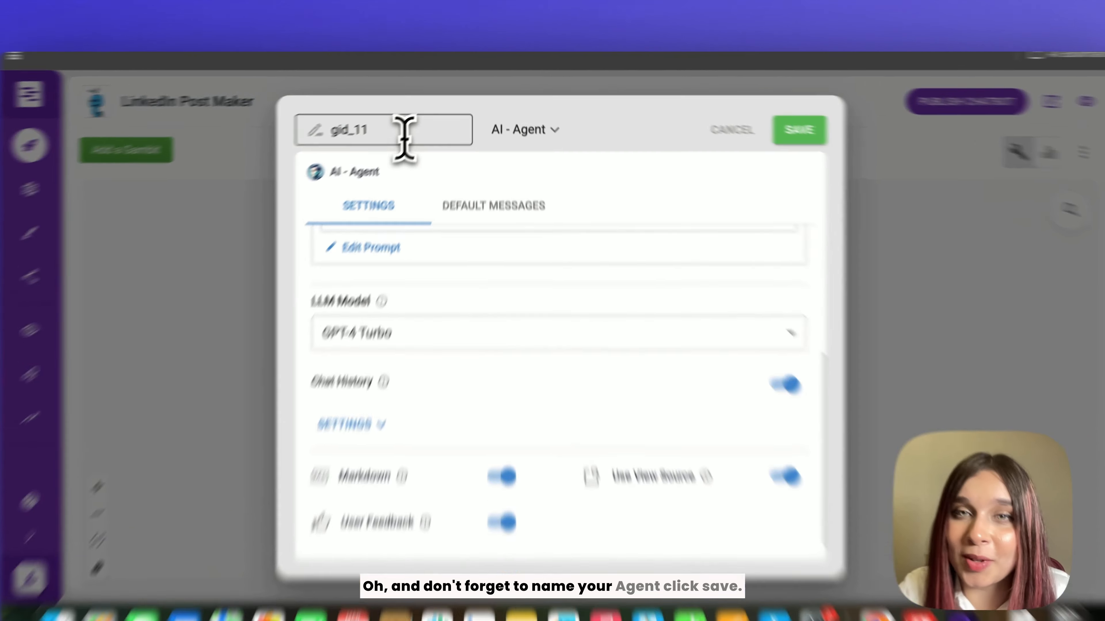
{"action": "double_click", "coordinate": [418, 124]}
{"action": "type", "text": "image"}
{"action": "left_click", "coordinate": [390, 230]}
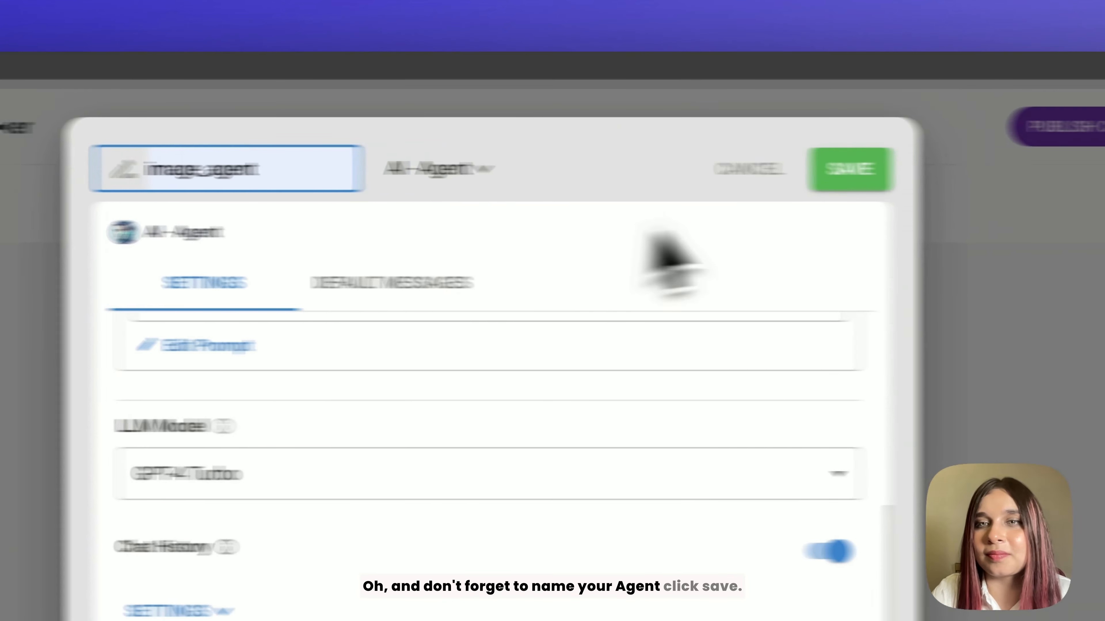
{"action": "left_click", "coordinate": [950, 168]}
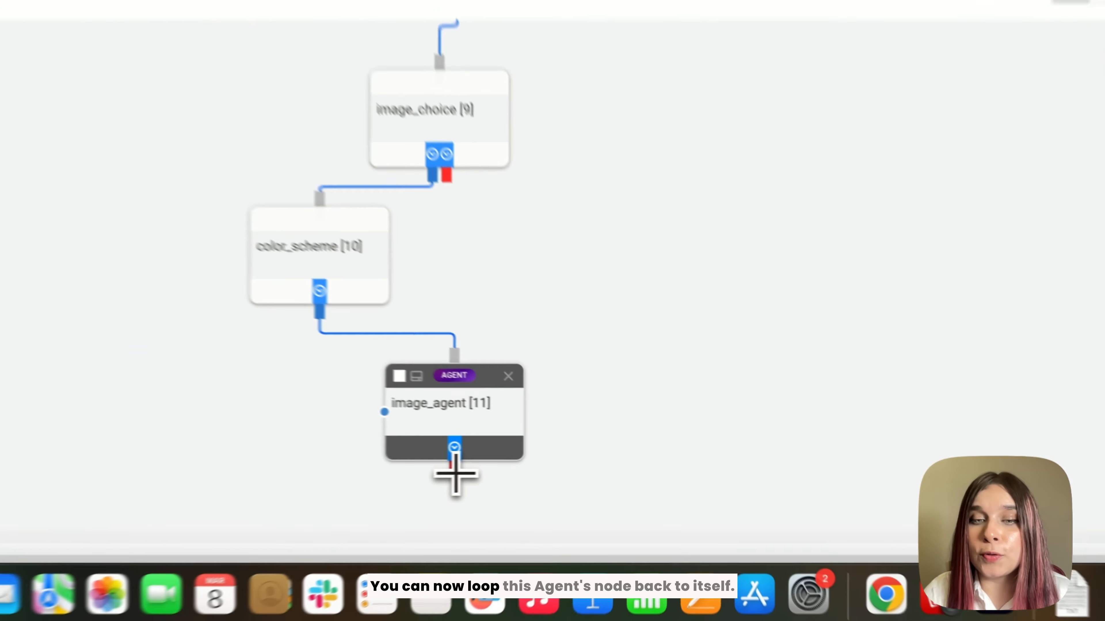
{"action": "left_click_drag", "start_coordinate": [454, 475], "coordinate": [414, 339]}
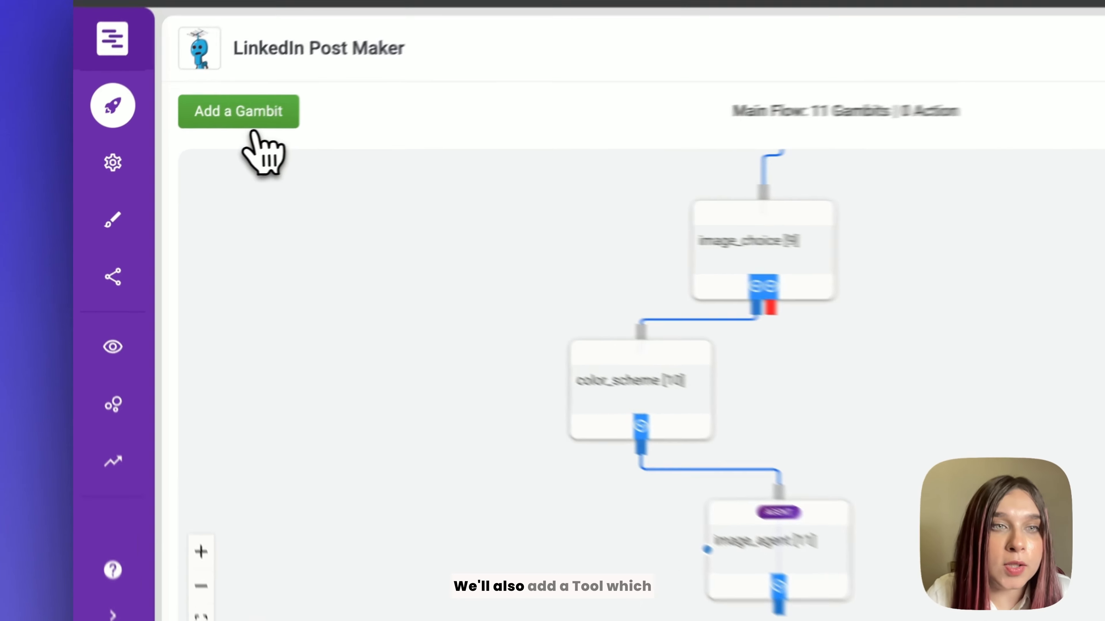
Add another gambit beside image_agent and open it for editing.
{"action": "left_click", "coordinate": [190, 140]}
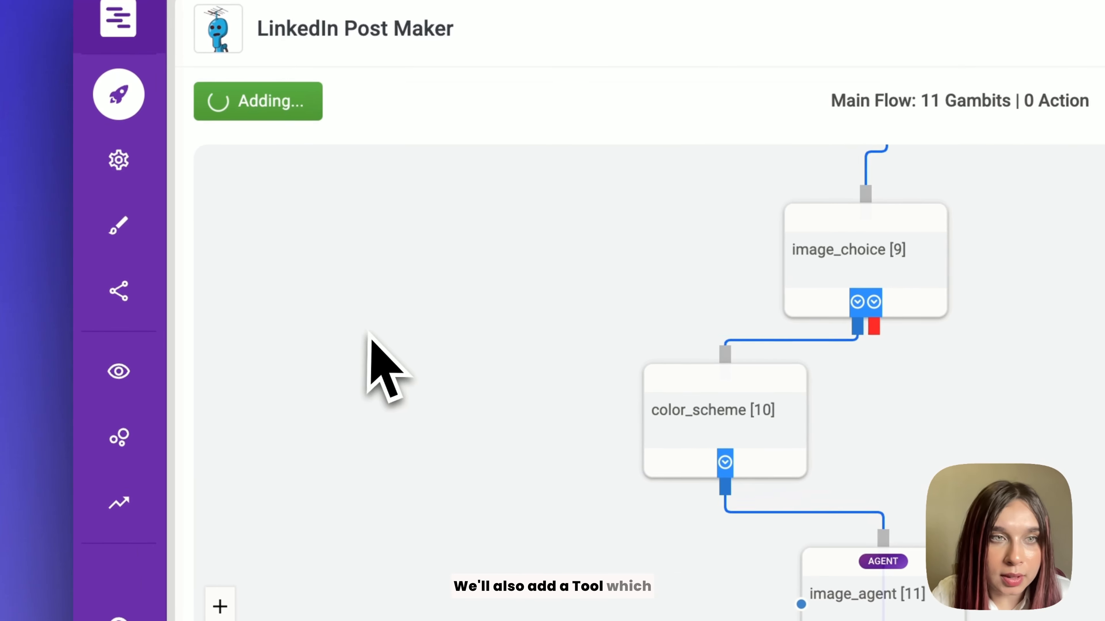
{"action": "left_click_drag", "start_coordinate": [331, 299], "coordinate": [563, 586]}
{"action": "left_click", "coordinate": [563, 585]}
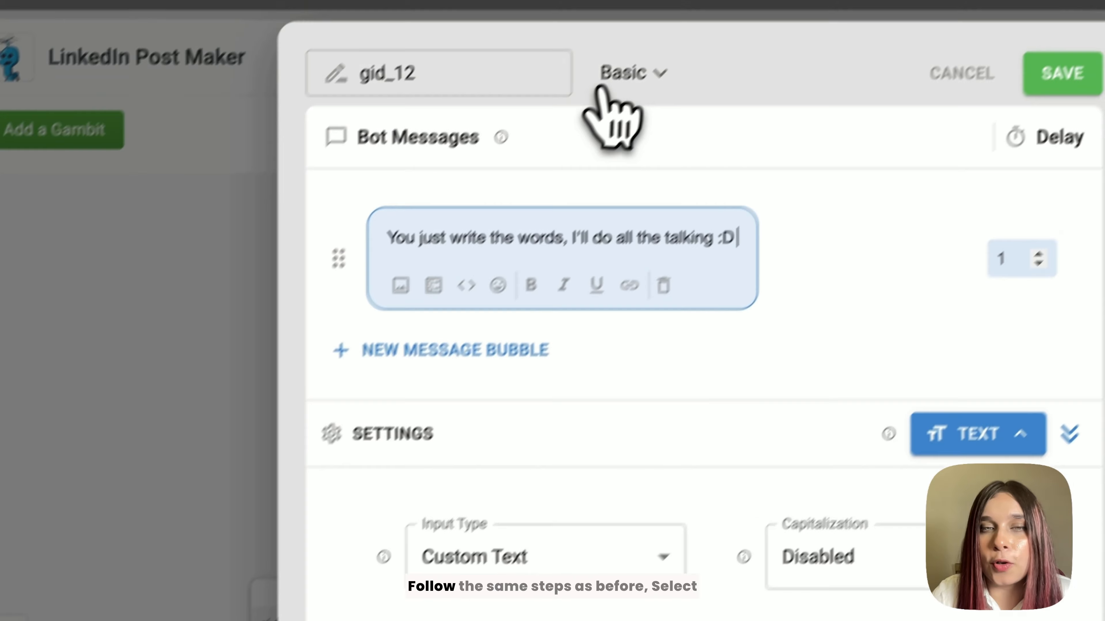
Make the new gambit an AI - Tool using Ideogram, save it and attach it to image_agent.
{"action": "left_click", "coordinate": [604, 82]}
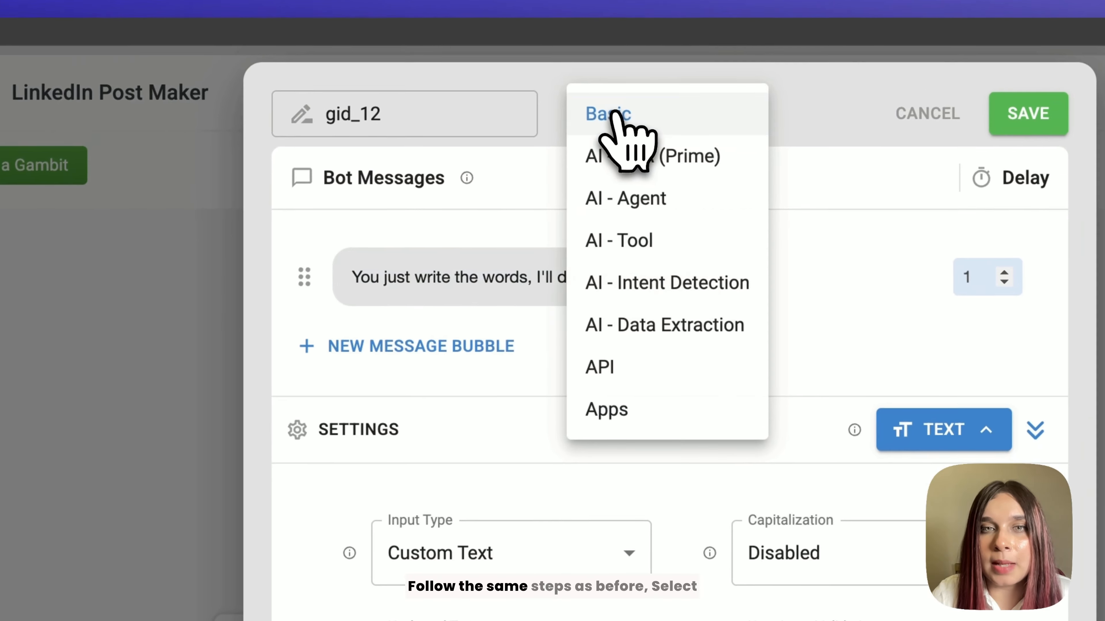
{"action": "left_click", "coordinate": [627, 244]}
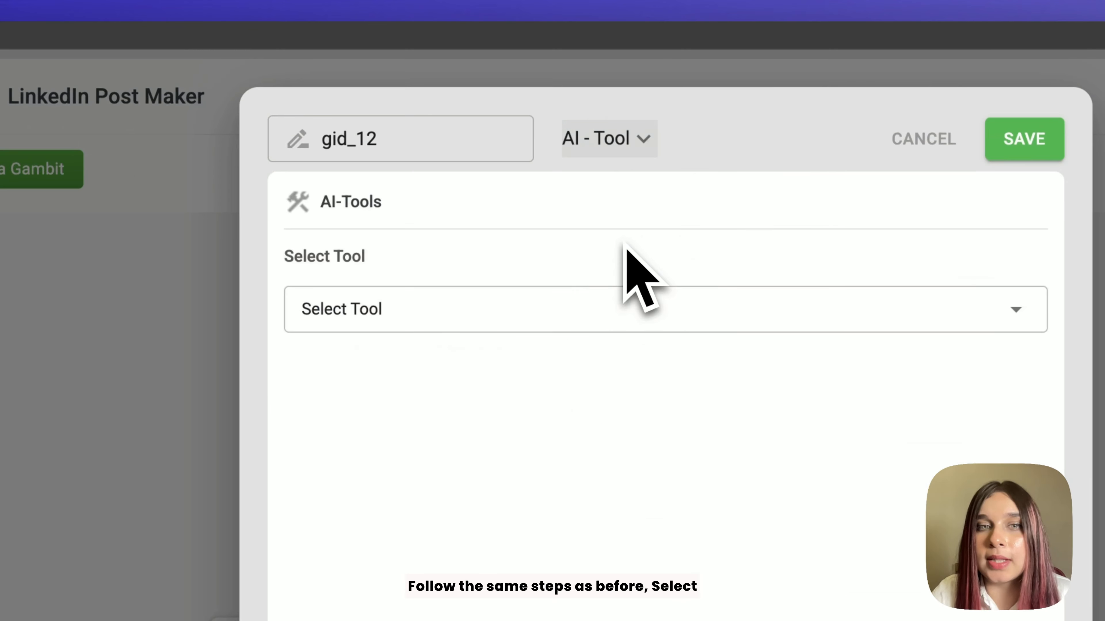
{"action": "left_click", "coordinate": [468, 315]}
{"action": "left_click", "coordinate": [370, 360]}
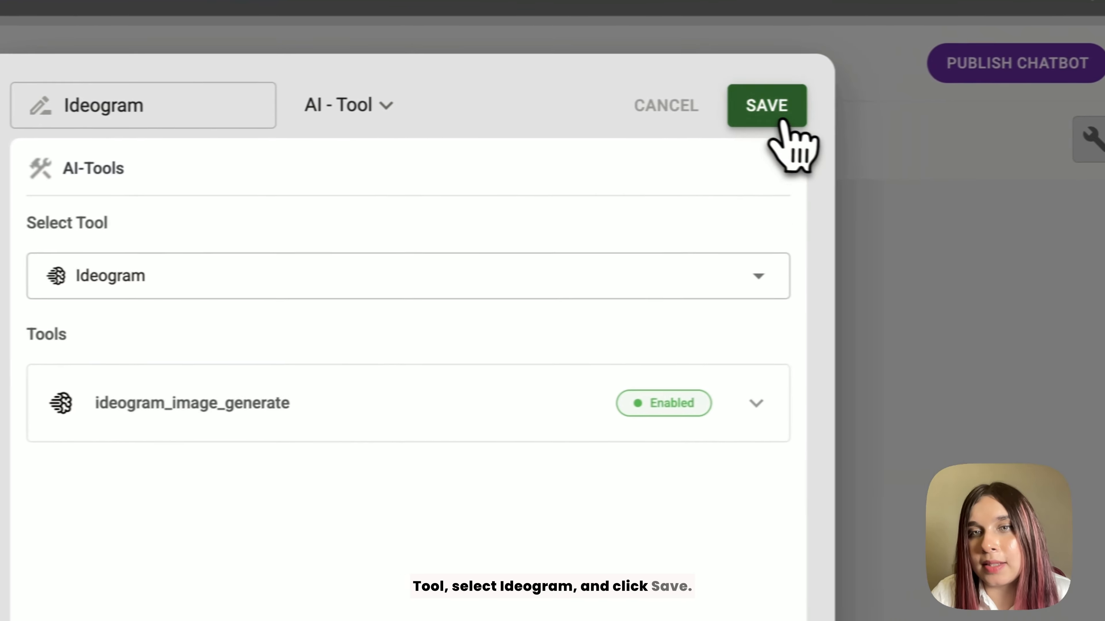
{"action": "left_click", "coordinate": [1012, 96]}
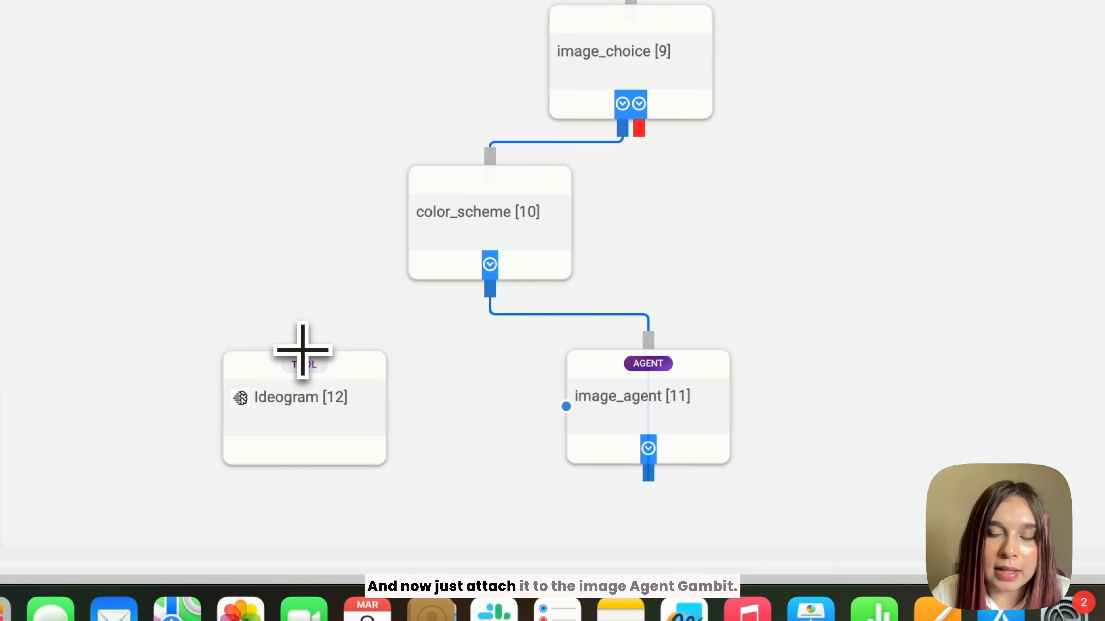
{"action": "left_click_drag", "start_coordinate": [302, 349], "coordinate": [527, 306]}
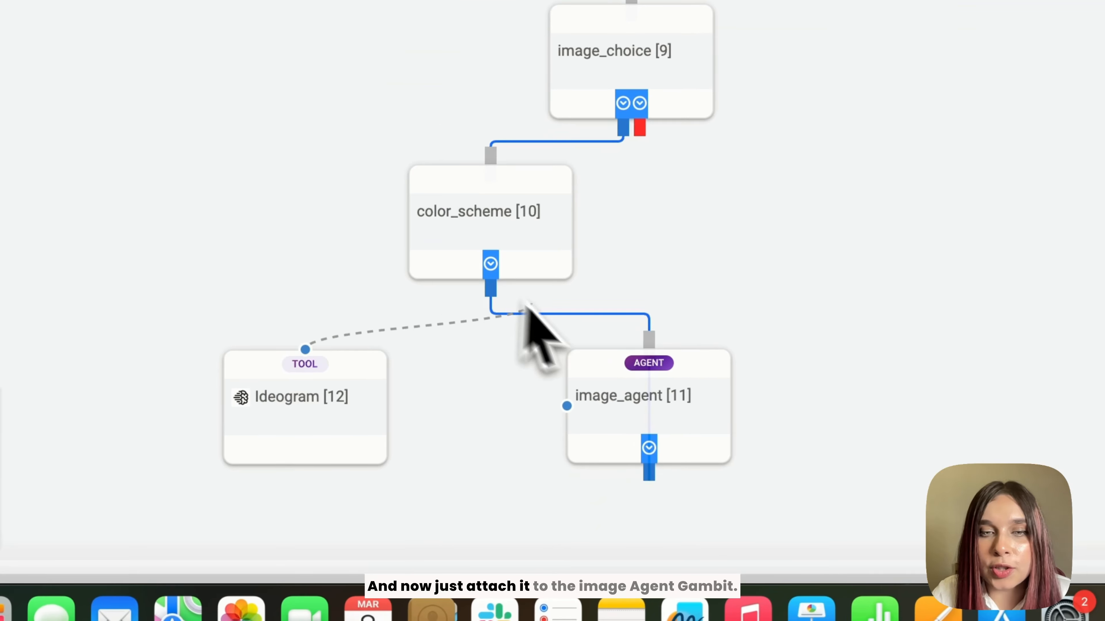
{"action": "left_click_drag", "start_coordinate": [552, 367], "coordinate": [565, 405]}
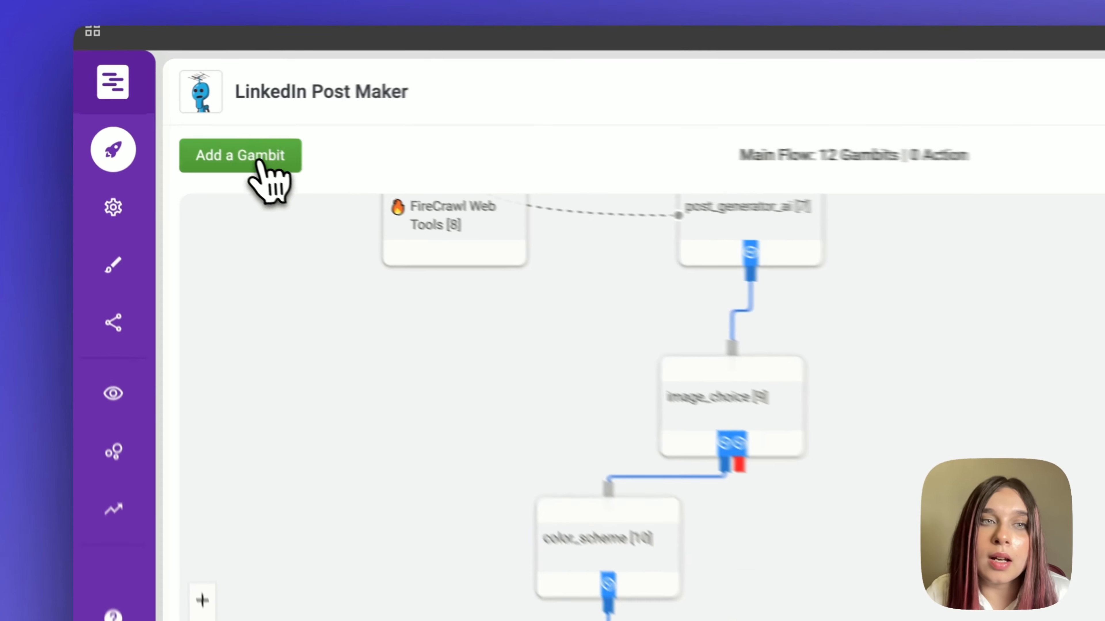
Add another gambit below image_choice, on the side opposite color_scheme, and open it for editing.
{"action": "left_click", "coordinate": [187, 135]}
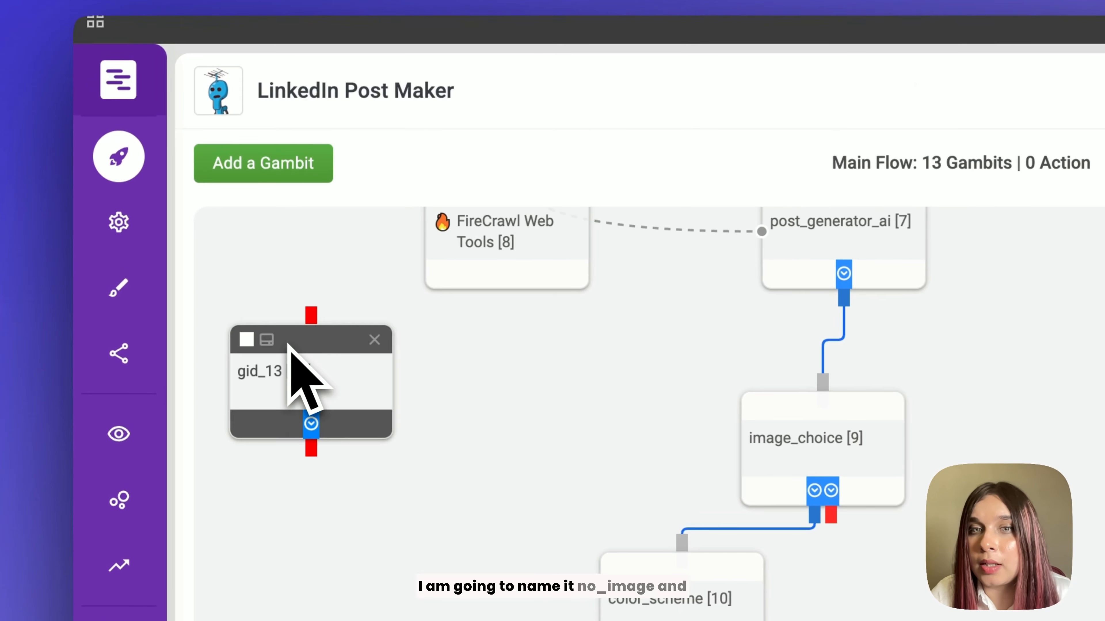
{"action": "left_click_drag", "start_coordinate": [288, 344], "coordinate": [928, 511]}
{"action": "left_click", "coordinate": [933, 537]}
Rename the new gambit as no_image.
{"action": "left_click", "coordinate": [342, 121]}
{"action": "type", "text": "no_"}
{"action": "key", "text": "BackSpace"}
{"action": "key", "text": "BackSpace"}
{"action": "key", "text": "BackSpace"}
{"action": "key", "text": "BackSpace"}
{"action": "key", "text": "BackSpace"}
{"action": "key", "text": "BackSpace"}
{"action": "key", "text": "BackSpace"}
{"action": "key", "text": "BackSpace"}
{"action": "key", "text": "BackSpace"}
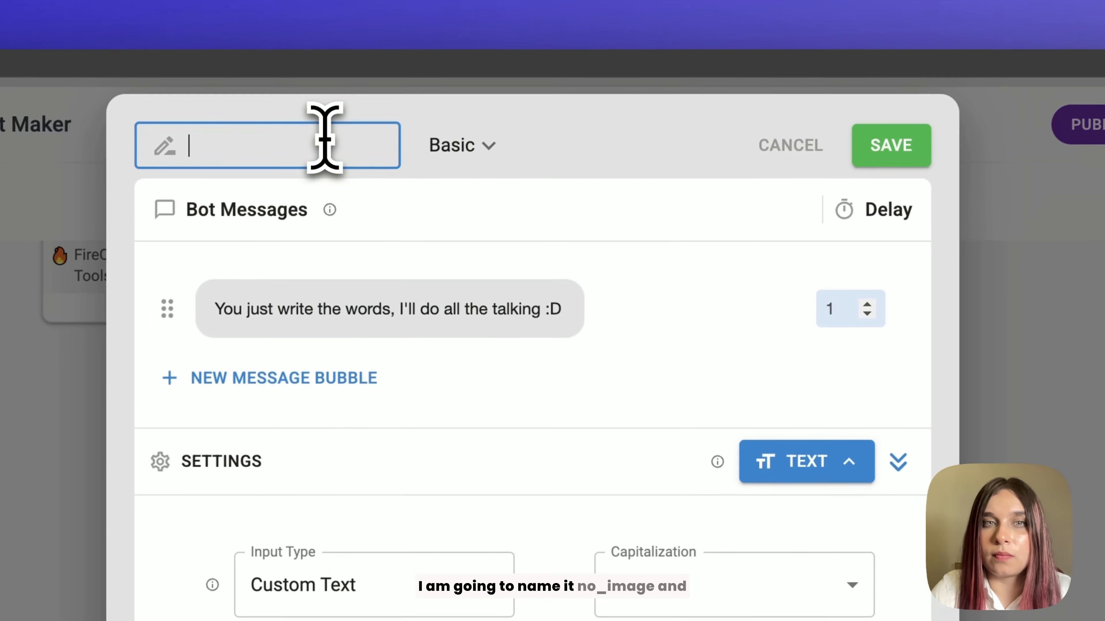
{"action": "type", "text": "no_image"}
{"action": "left_click", "coordinate": [451, 223]}
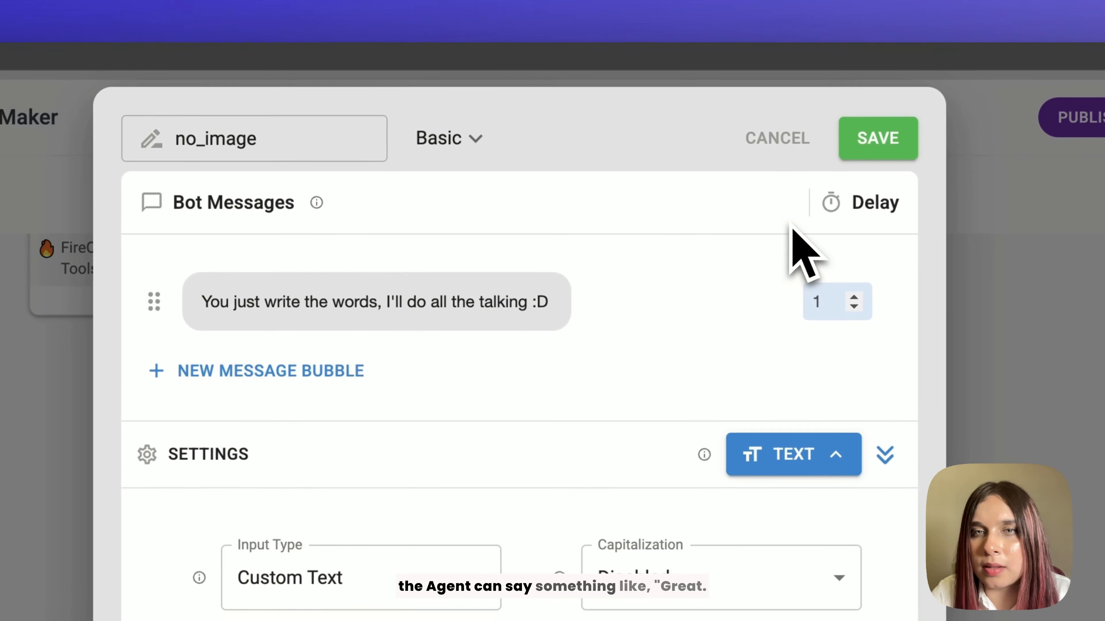
Set the no_image message to "Great! If you want to create another LinkedIn post, please refresh the page.", choose No Input, and save the gambit.
{"action": "left_click", "coordinate": [544, 309]}
{"action": "type", "text": "Great! If you want to create another LinkedIn post, please refresh the page."}
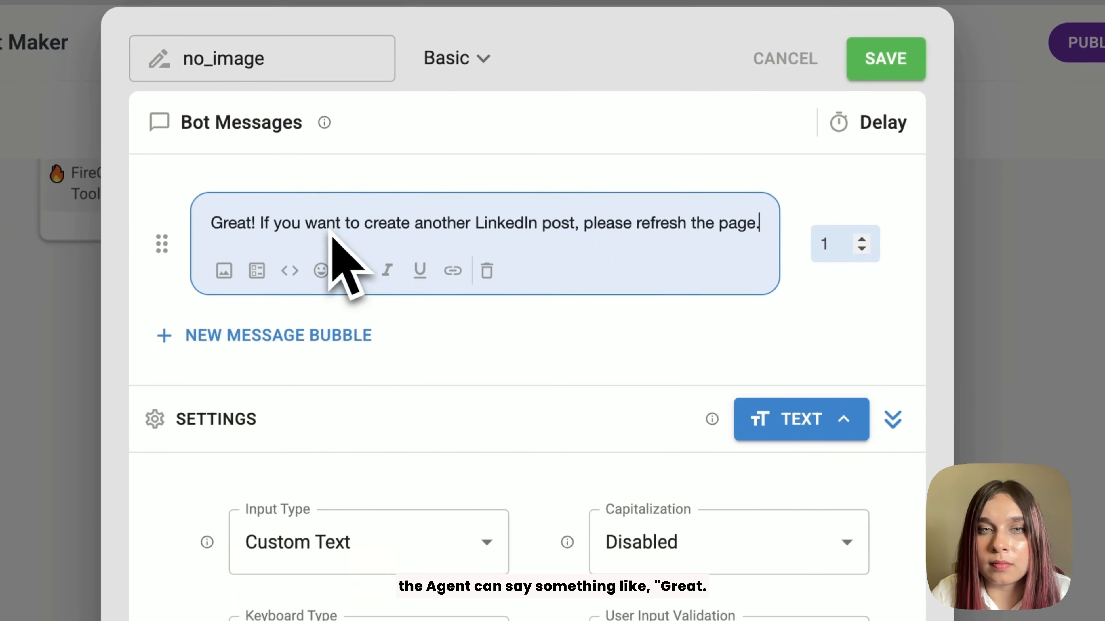
{"action": "left_click", "coordinate": [527, 392]}
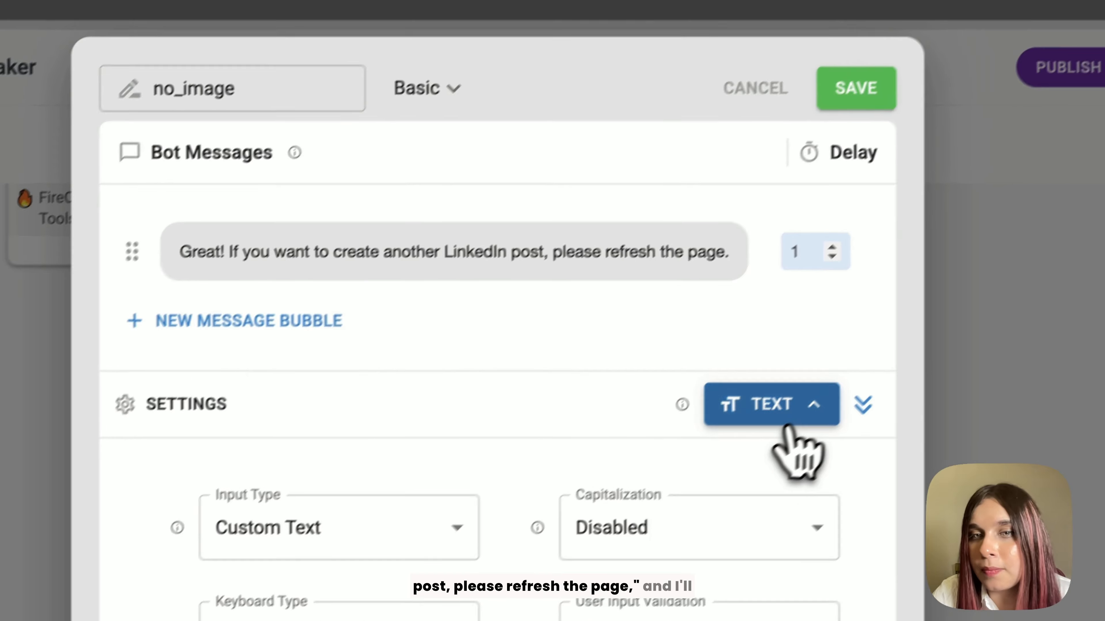
{"action": "left_click", "coordinate": [840, 380]}
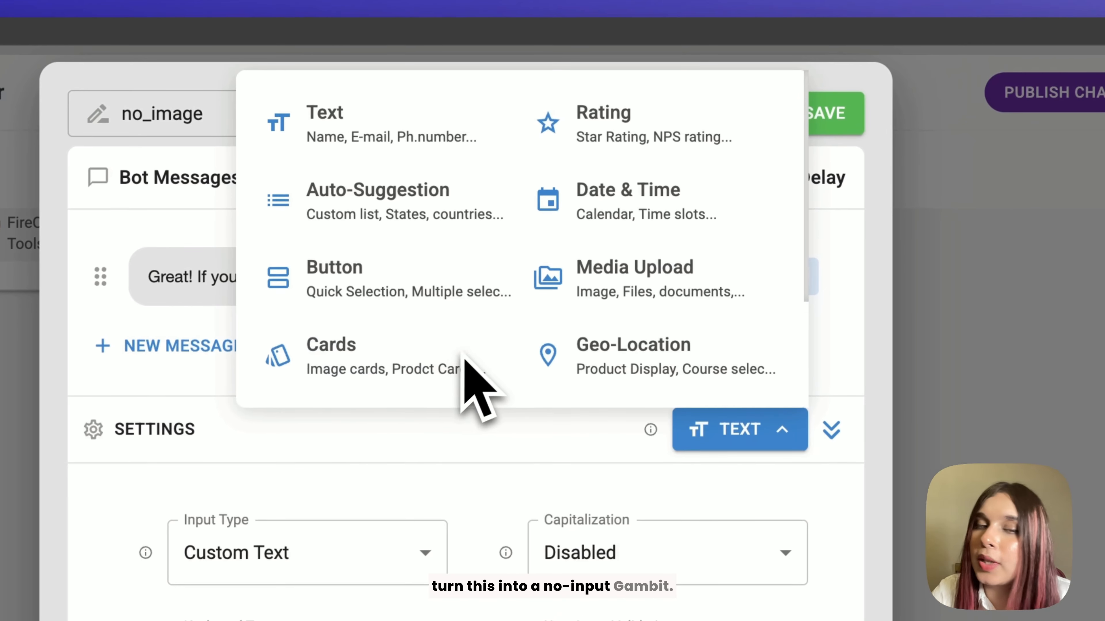
{"action": "scroll", "coordinate": [464, 381], "scroll_direction": "down", "scroll_amount": 3}
{"action": "left_click", "coordinate": [368, 371]}
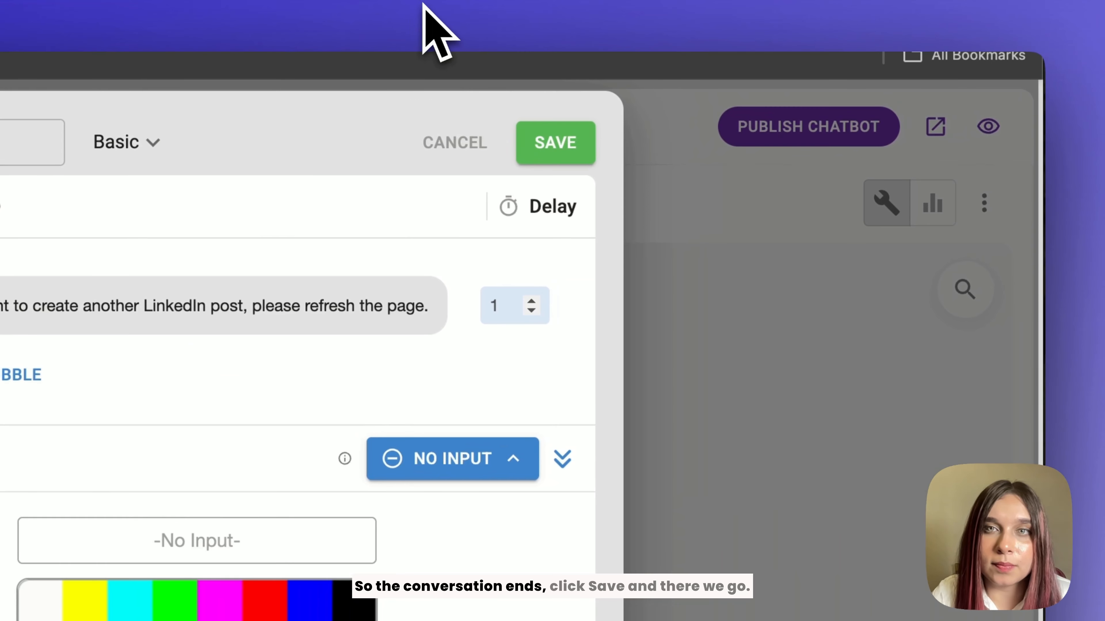
{"action": "left_click", "coordinate": [552, 150]}
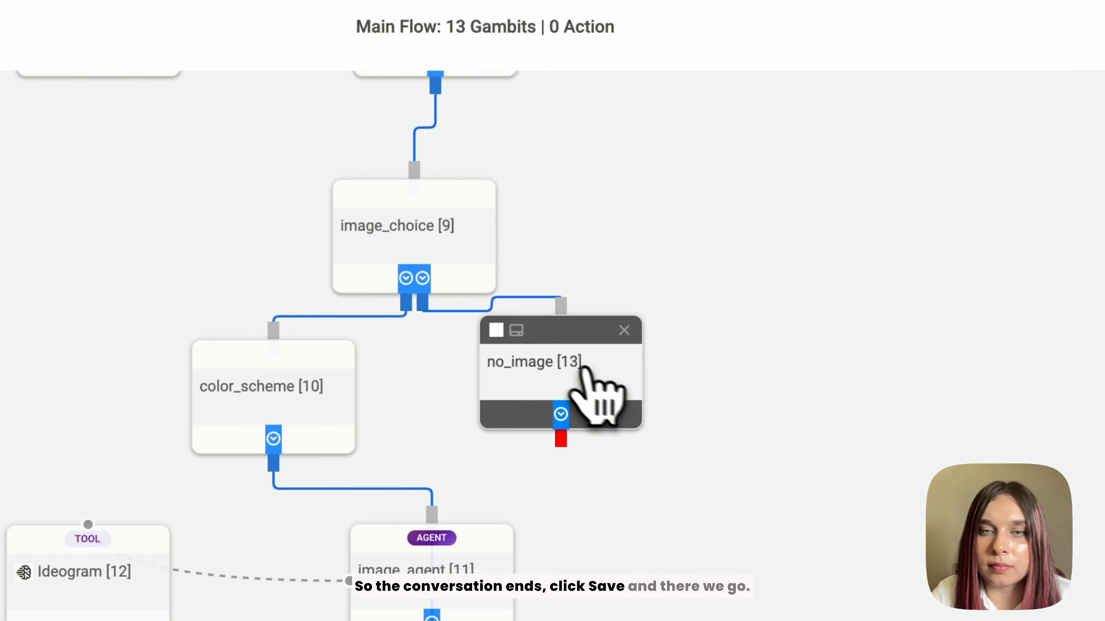
Open the color_scheme gambit, check its input type and bot message, and save it.
{"action": "scroll", "coordinate": [713, 394], "scroll_direction": "up", "scroll_amount": 15}
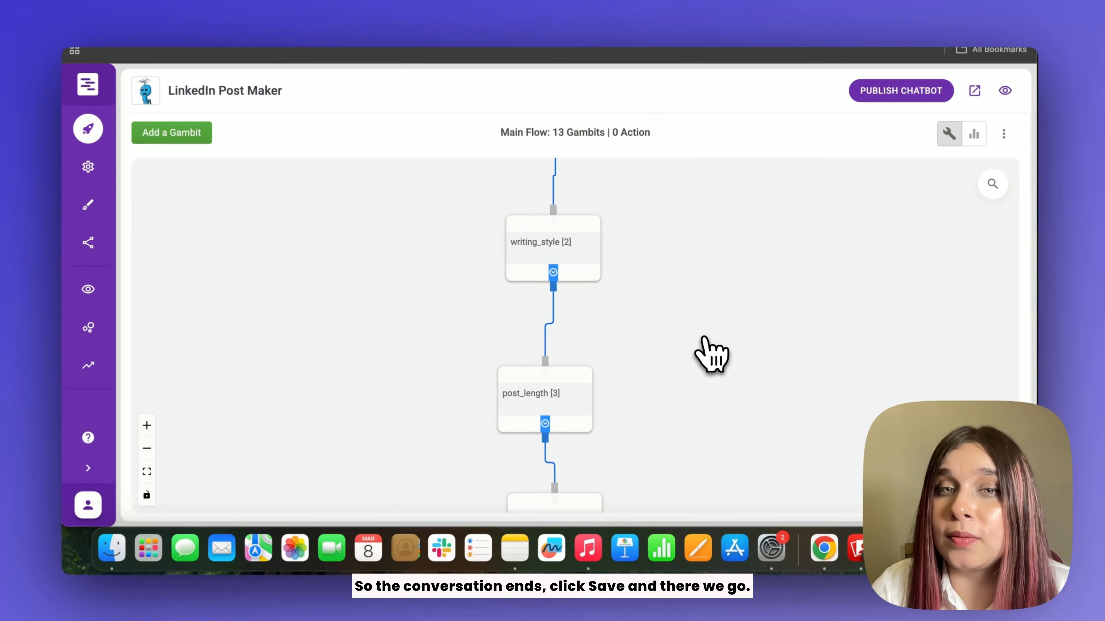
{"action": "scroll", "coordinate": [711, 355], "scroll_direction": "up", "scroll_amount": 5}
{"action": "scroll", "coordinate": [711, 353], "scroll_direction": "down", "scroll_amount": 12}
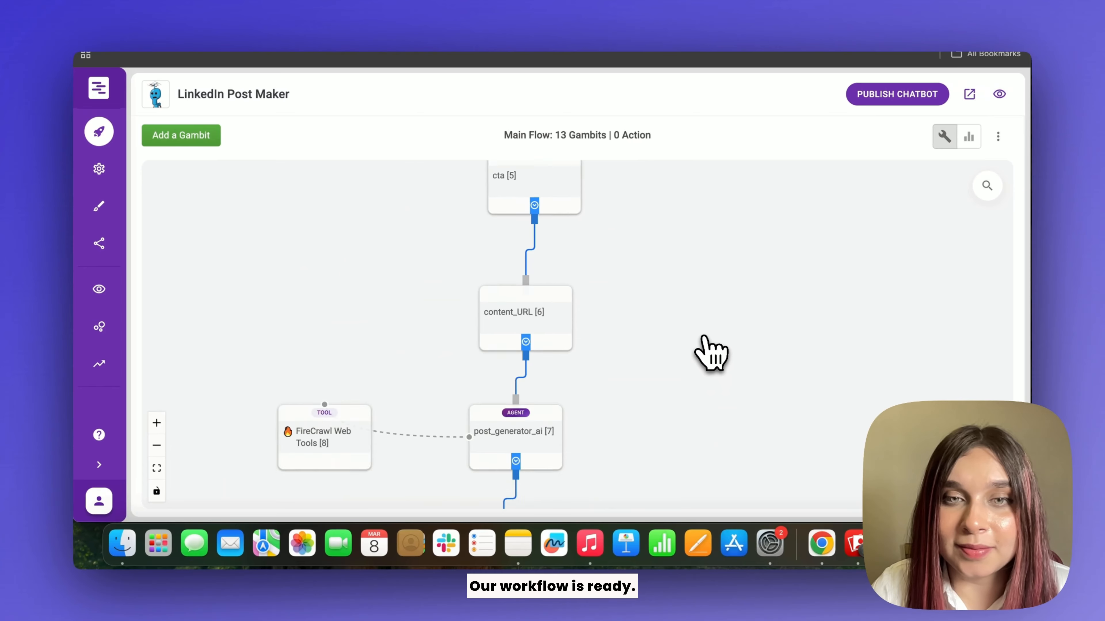
{"action": "scroll", "coordinate": [712, 353], "scroll_direction": "down", "scroll_amount": 10}
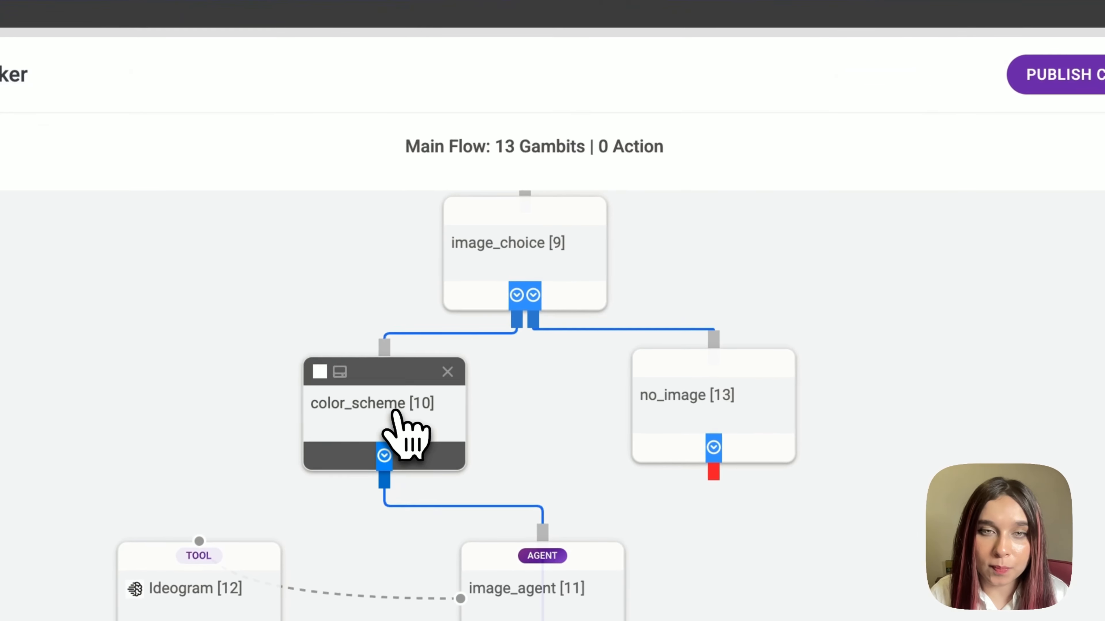
{"action": "left_click", "coordinate": [501, 305]}
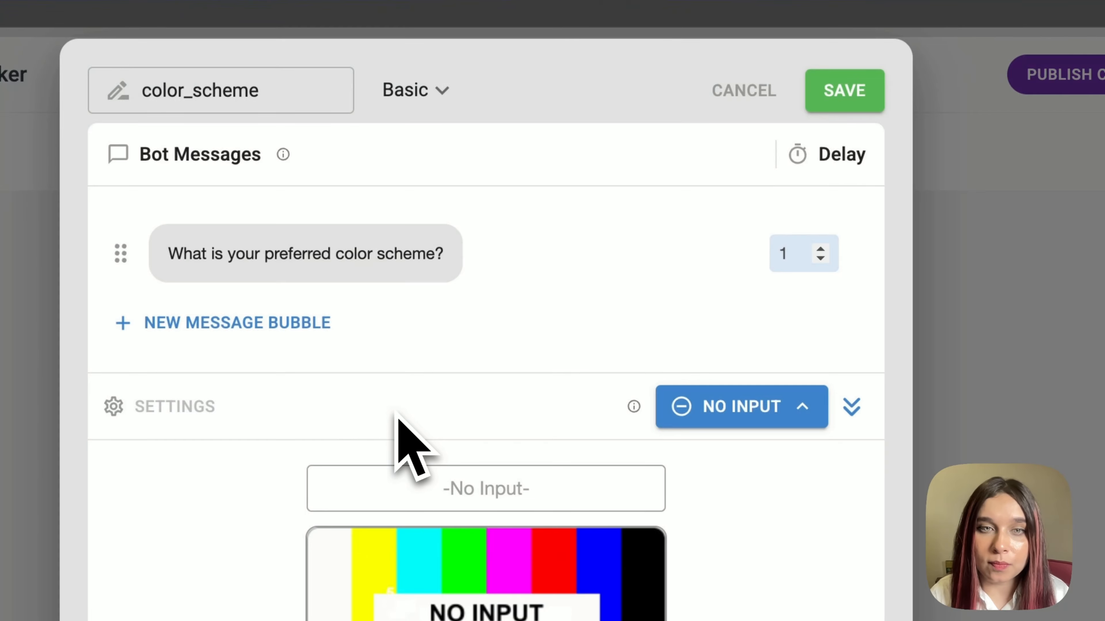
{"action": "left_click", "coordinate": [759, 409]}
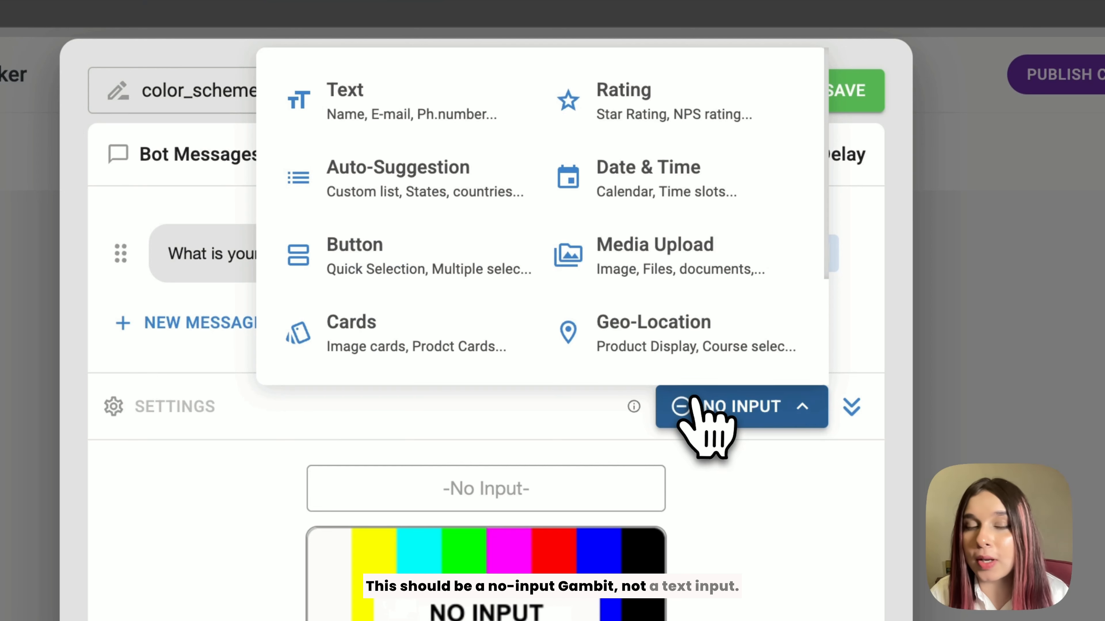
{"action": "left_click", "coordinate": [747, 419]}
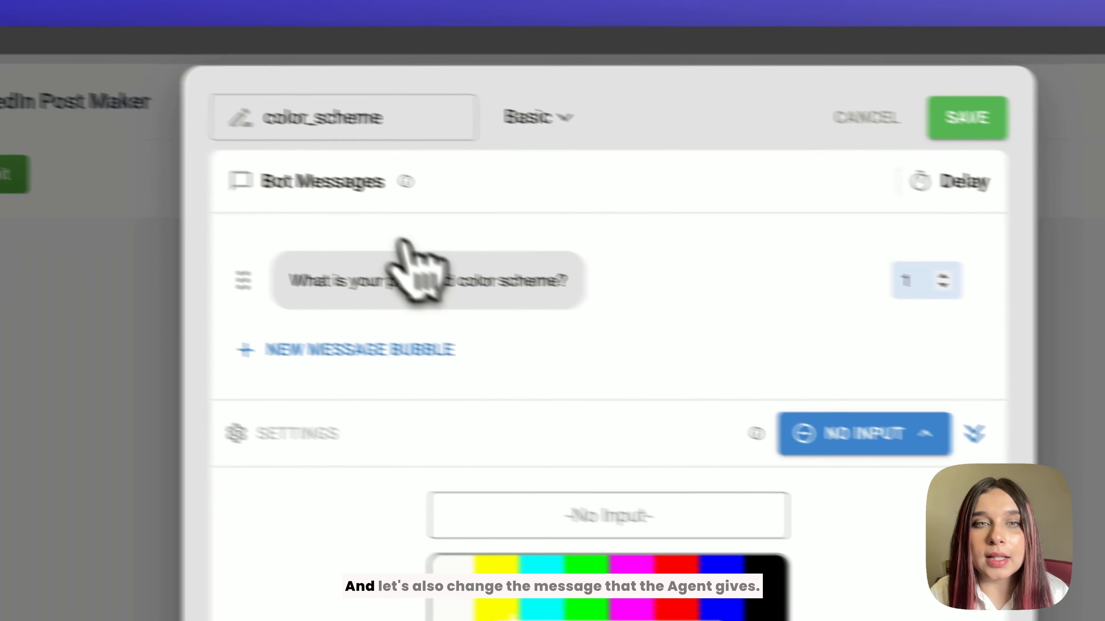
{"action": "triple_click", "coordinate": [256, 252]}
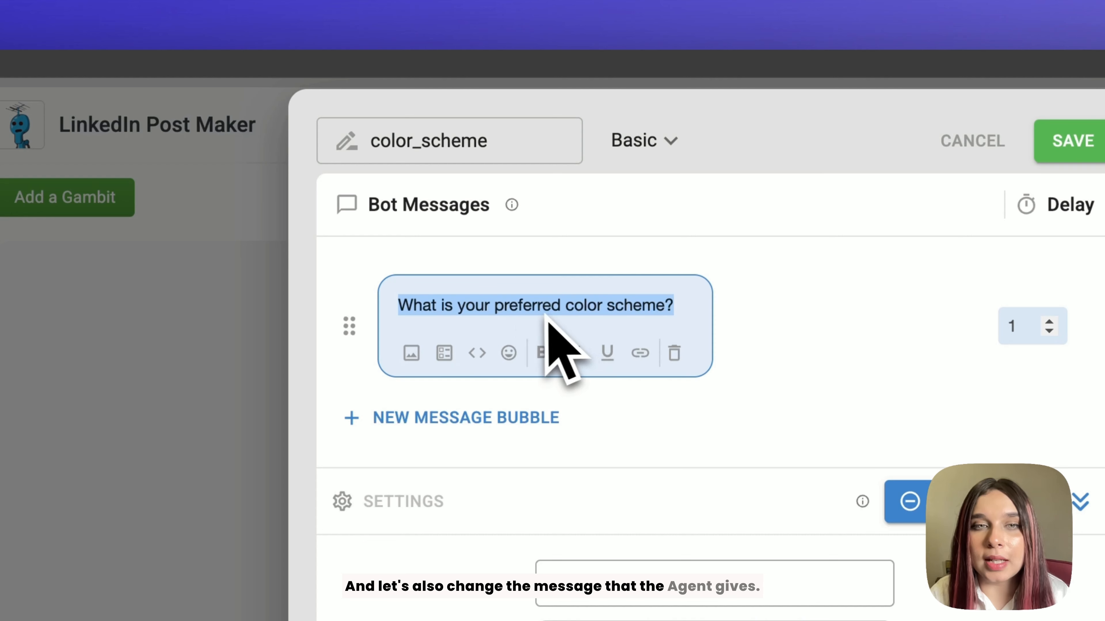
{"action": "left_click", "coordinate": [680, 326]}
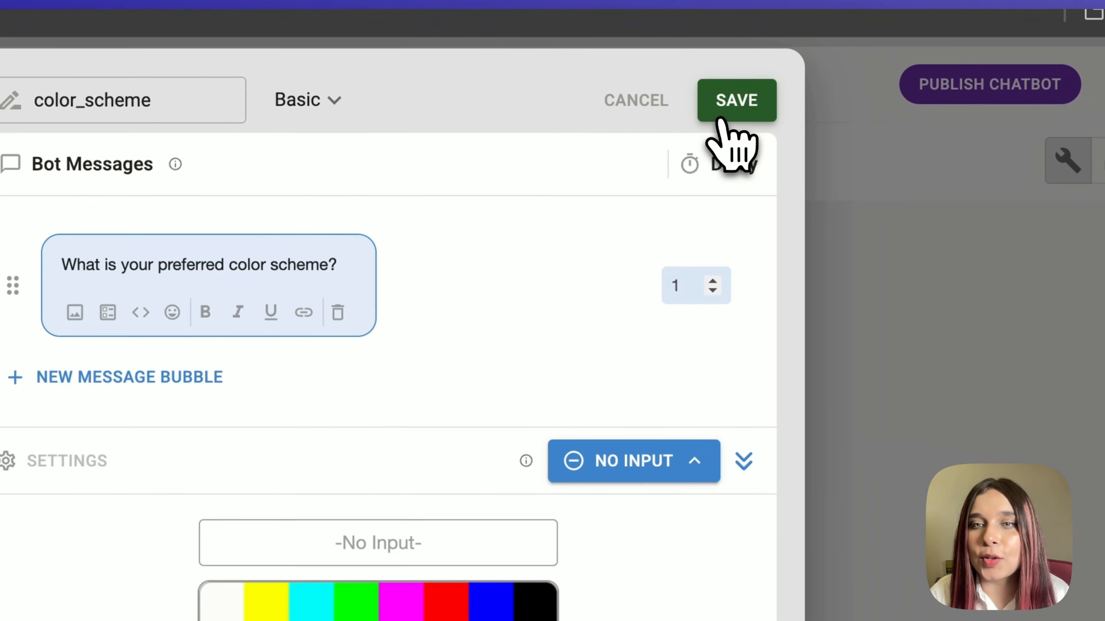
{"action": "left_click", "coordinate": [1073, 140]}
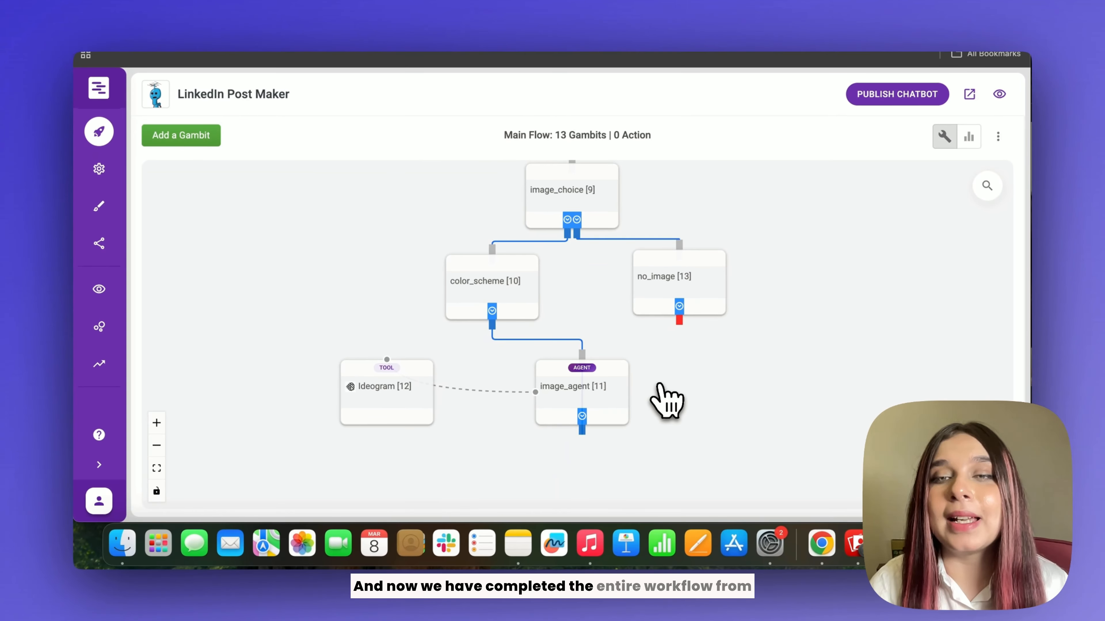
Review the complete flow from welcome_message through post_generator_ai to the image_choice branches.
{"action": "scroll", "coordinate": [665, 383], "scroll_direction": "up", "scroll_amount": 15}
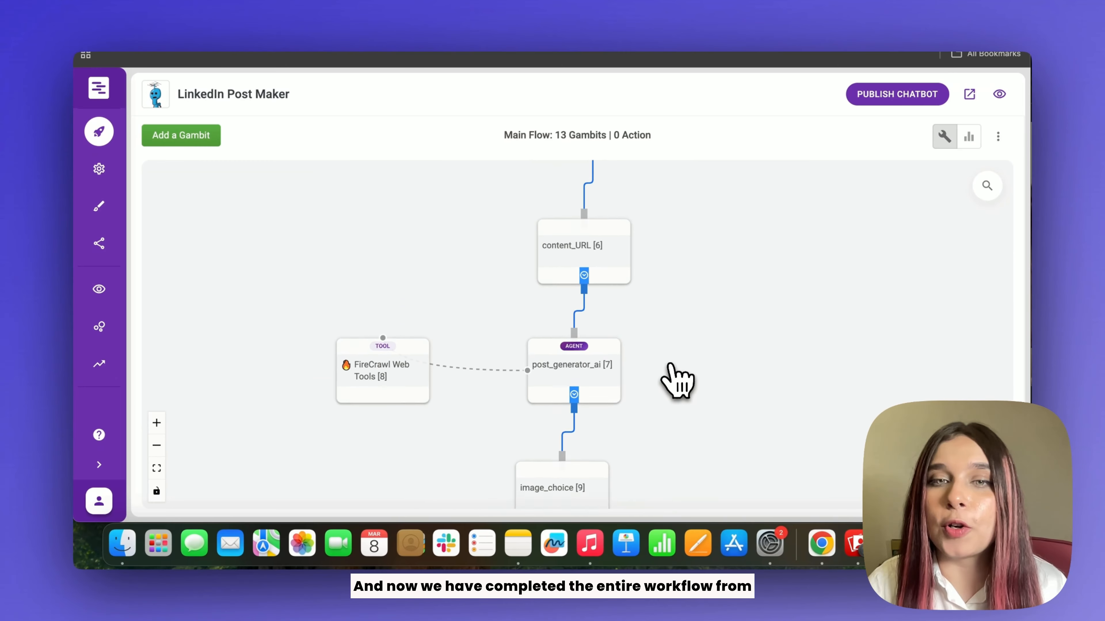
{"action": "scroll", "coordinate": [676, 381], "scroll_direction": "up", "scroll_amount": 5}
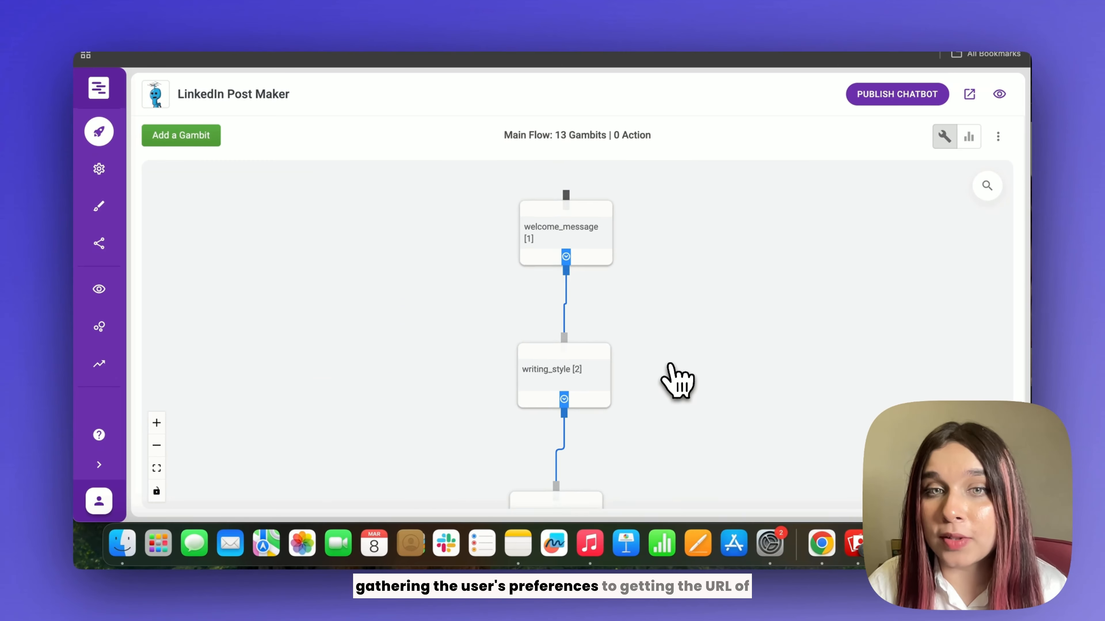
{"action": "scroll", "coordinate": [676, 380], "scroll_direction": "down", "scroll_amount": 6}
{"action": "scroll", "coordinate": [677, 381], "scroll_direction": "down", "scroll_amount": 6}
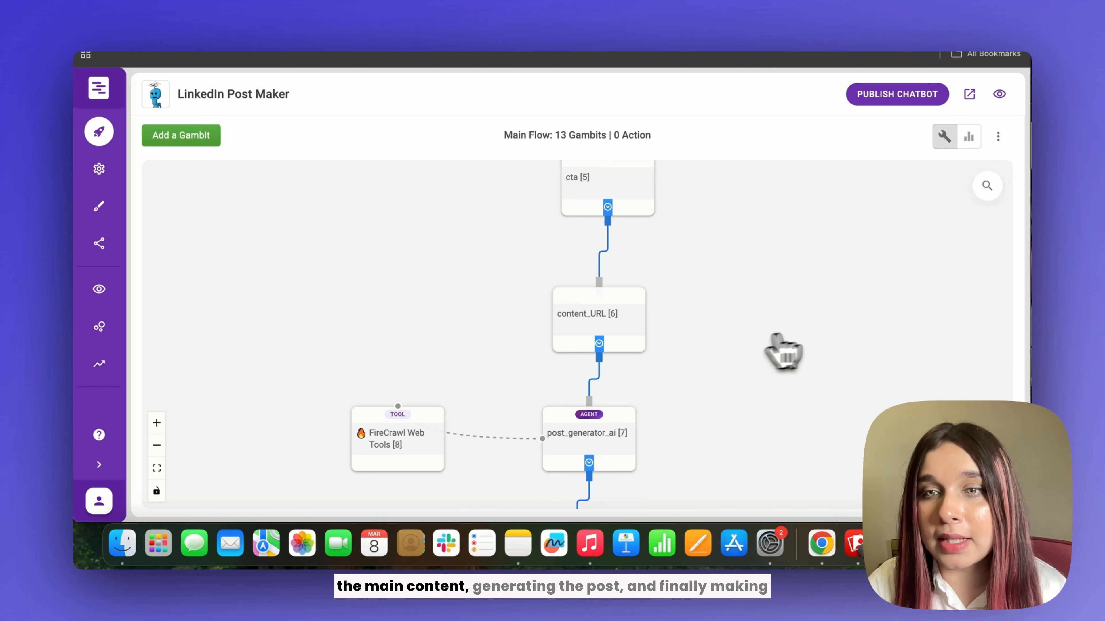
{"action": "scroll", "coordinate": [826, 341], "scroll_direction": "down", "scroll_amount": 3}
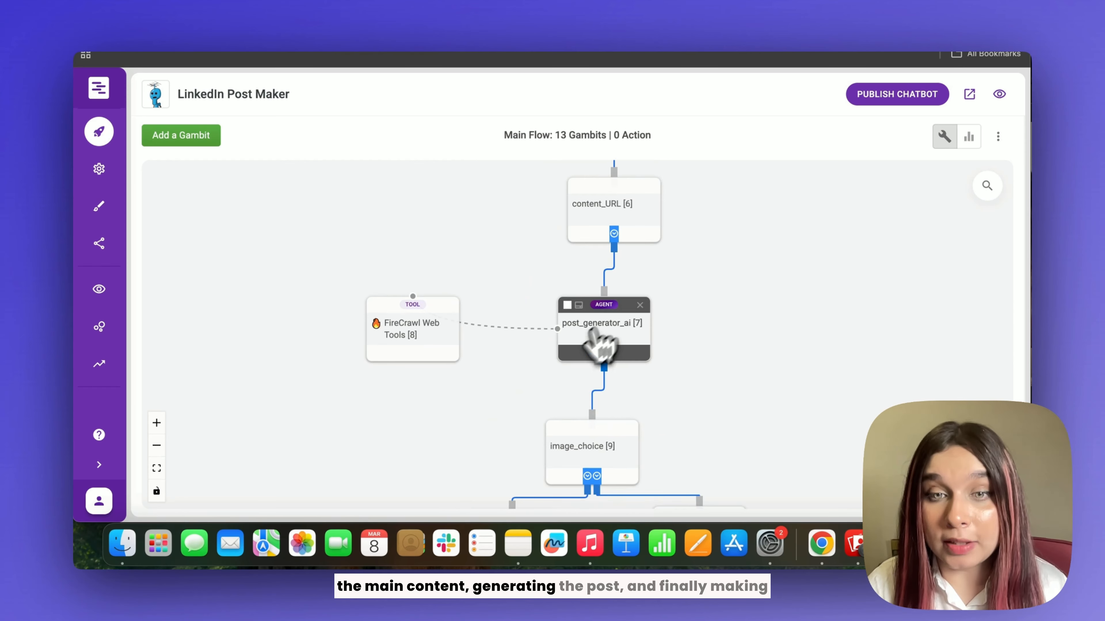
{"action": "scroll", "coordinate": [657, 396], "scroll_direction": "down", "scroll_amount": 5}
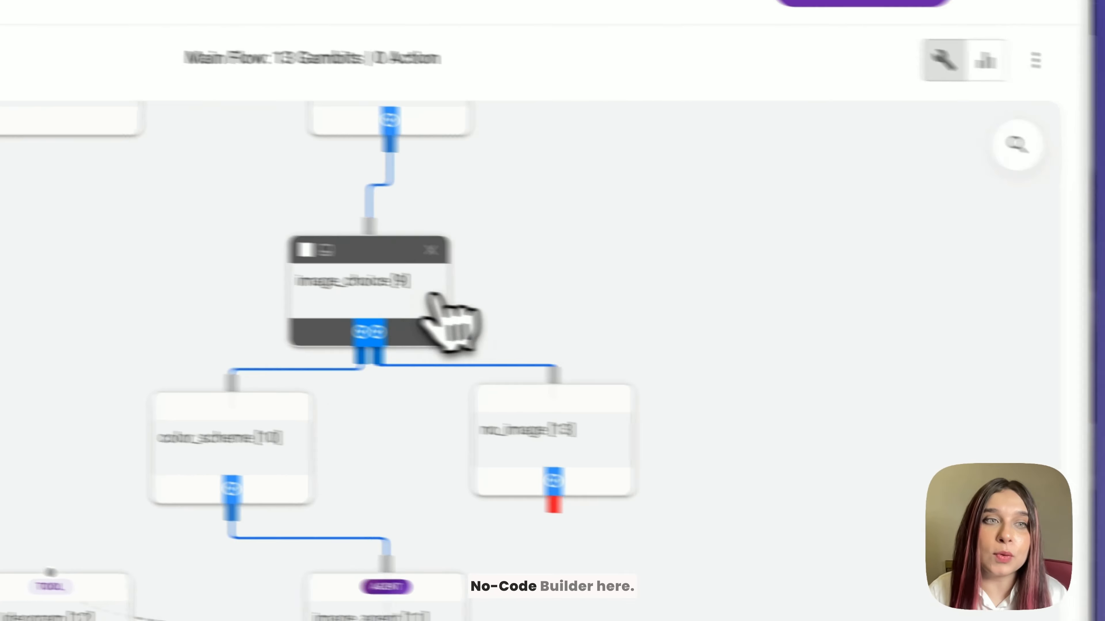
Apply the theme with blue and navy bubbles to the chatbot design and set the name on the header to LinkedIn Post Maker.
{"action": "left_click", "coordinate": [106, 235]}
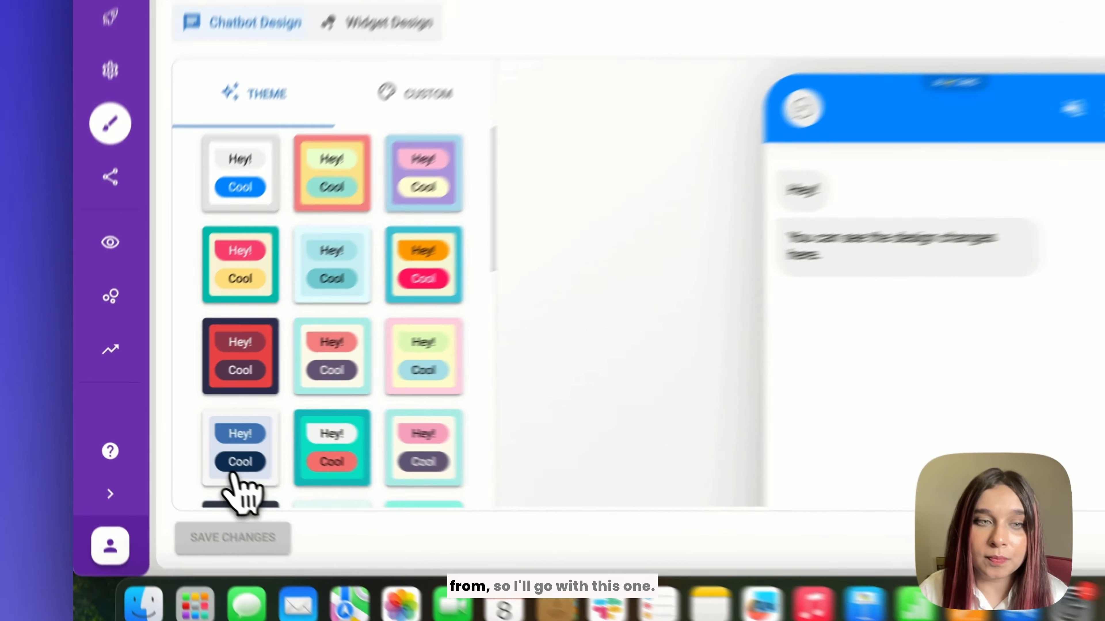
{"action": "left_click", "coordinate": [191, 443]}
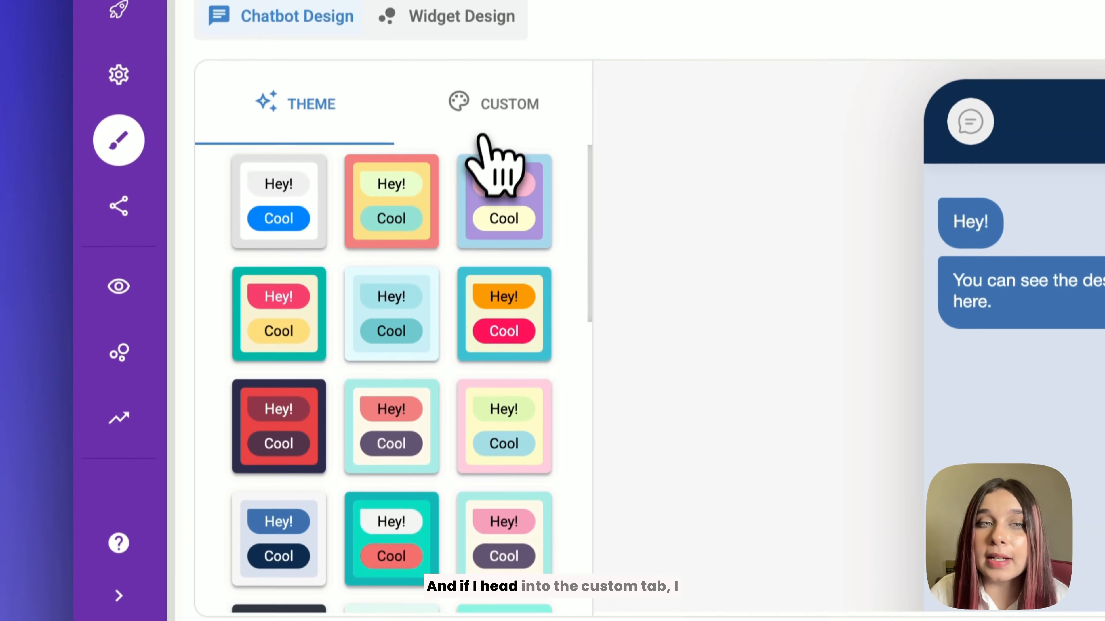
{"action": "left_click", "coordinate": [482, 36]}
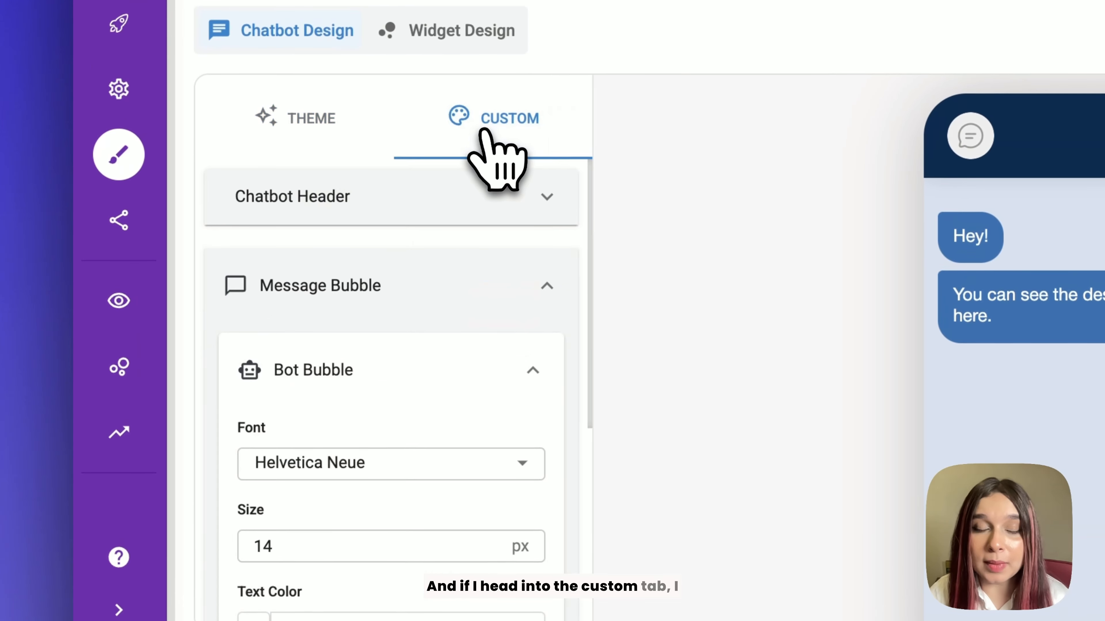
{"action": "left_click", "coordinate": [500, 217]}
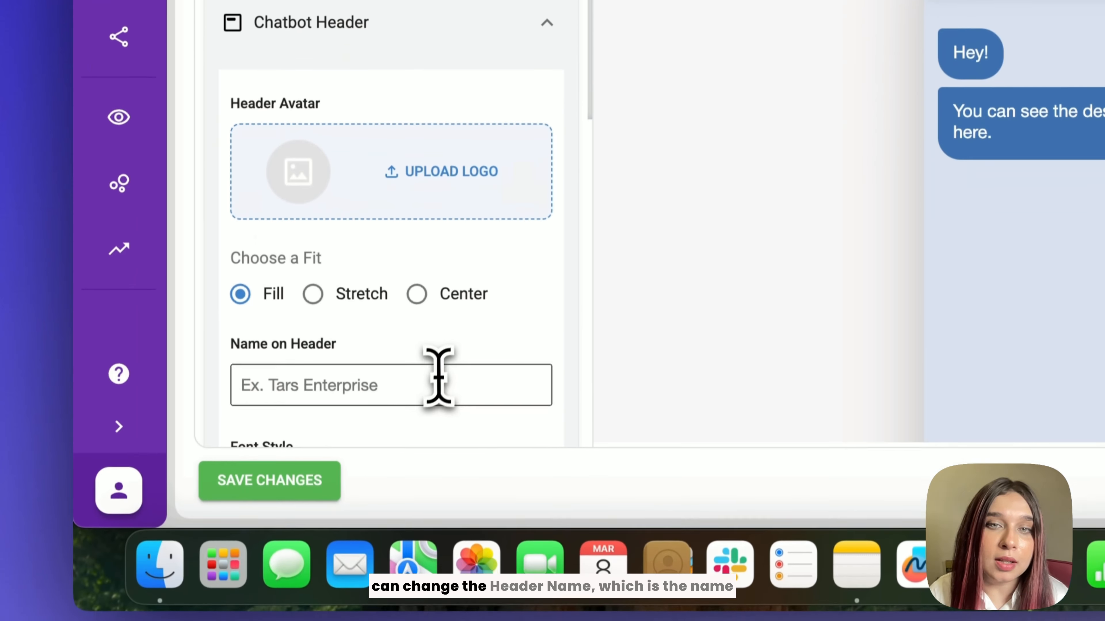
{"action": "left_click", "coordinate": [436, 376]}
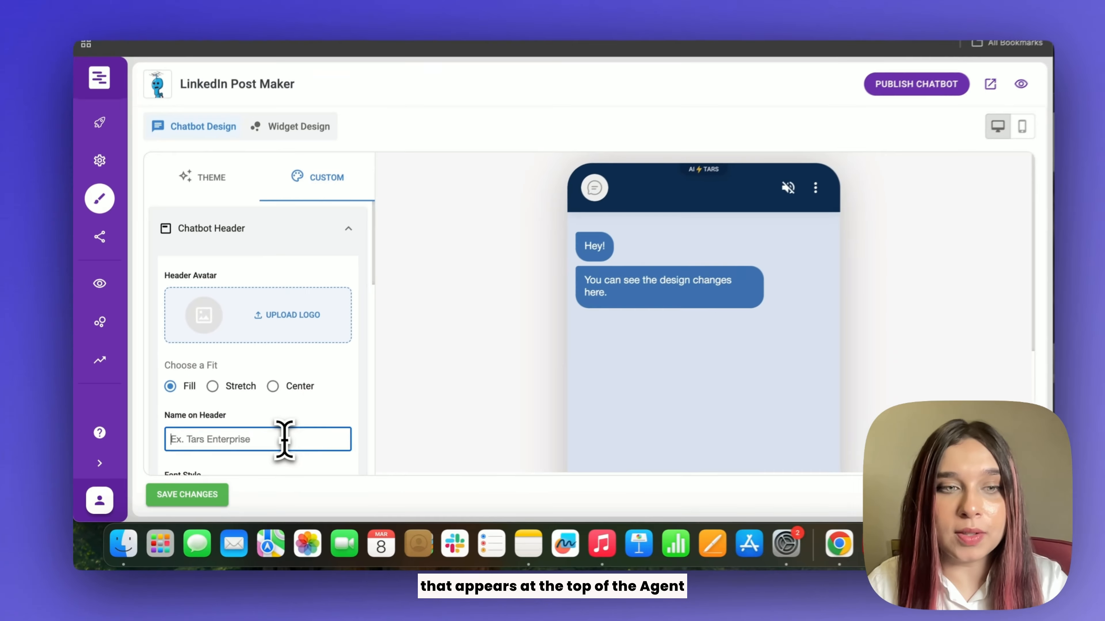
{"action": "type", "text": "LinkedIn Post Maker"}
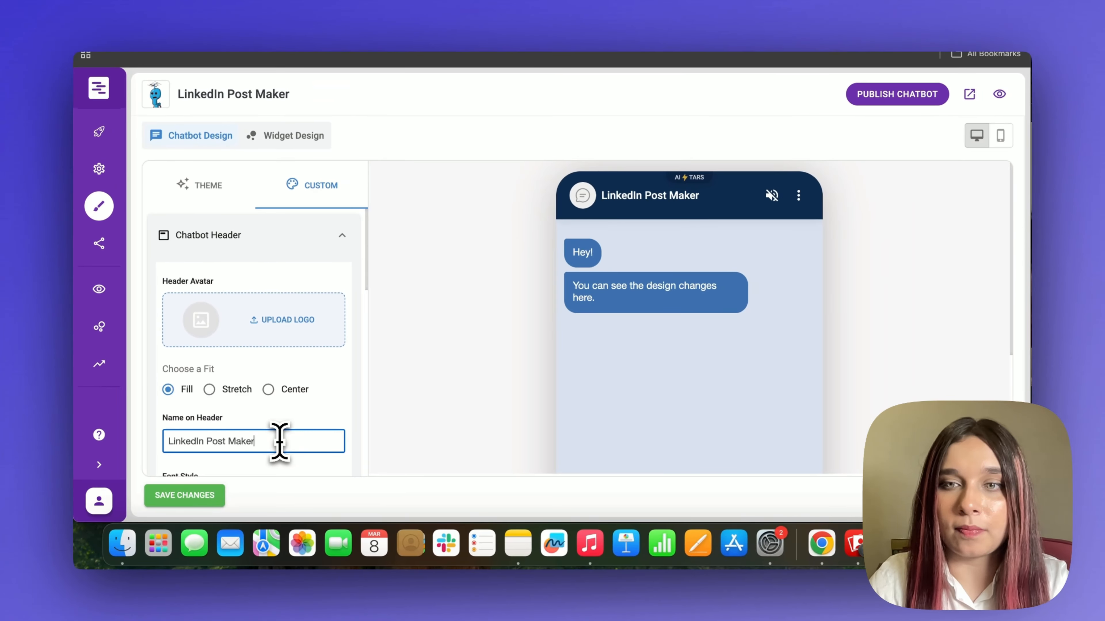
Set the chatbot's page background to the blue-to-purple gradient and save the design changes.
{"action": "scroll", "coordinate": [306, 450], "scroll_direction": "down", "scroll_amount": 10}
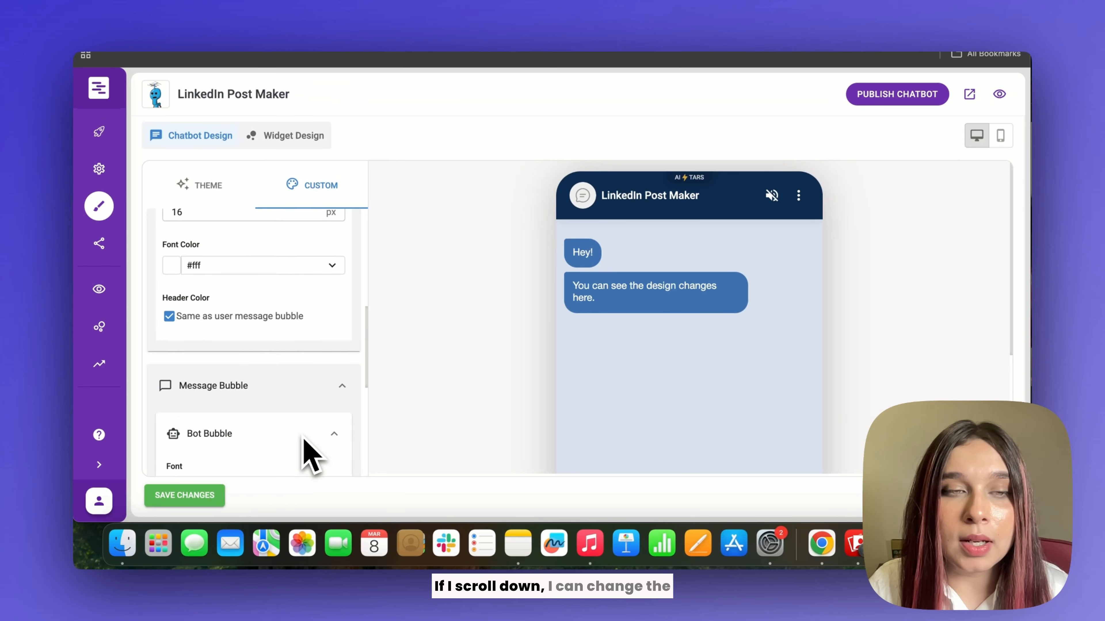
{"action": "scroll", "coordinate": [307, 451], "scroll_direction": "up", "scroll_amount": 3}
{"action": "scroll", "coordinate": [306, 451], "scroll_direction": "down", "scroll_amount": 6}
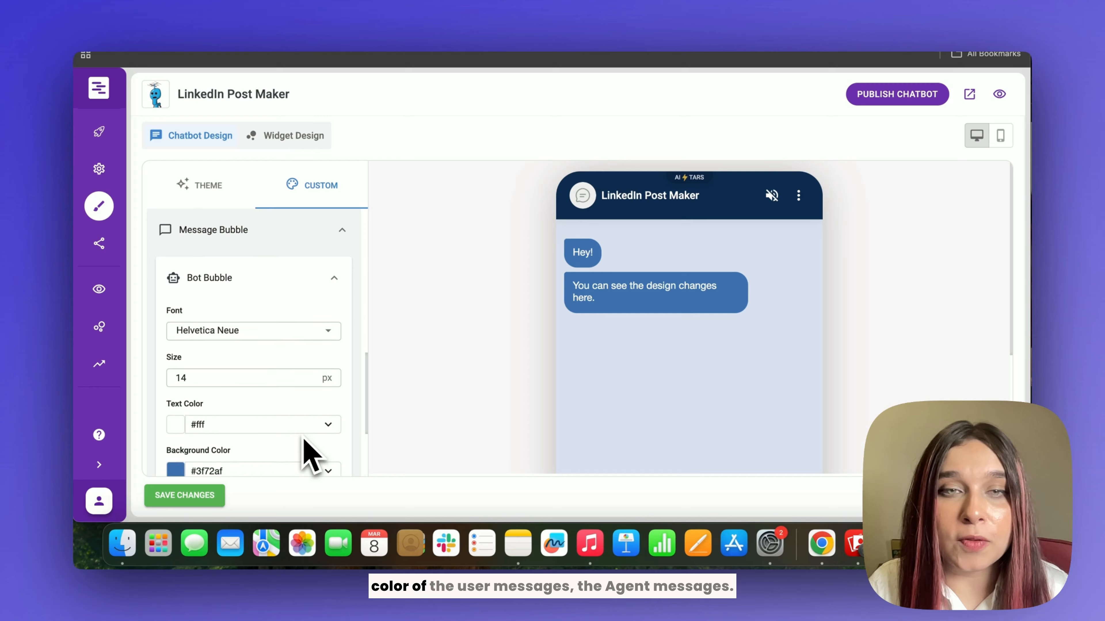
{"action": "scroll", "coordinate": [306, 450], "scroll_direction": "down", "scroll_amount": 5}
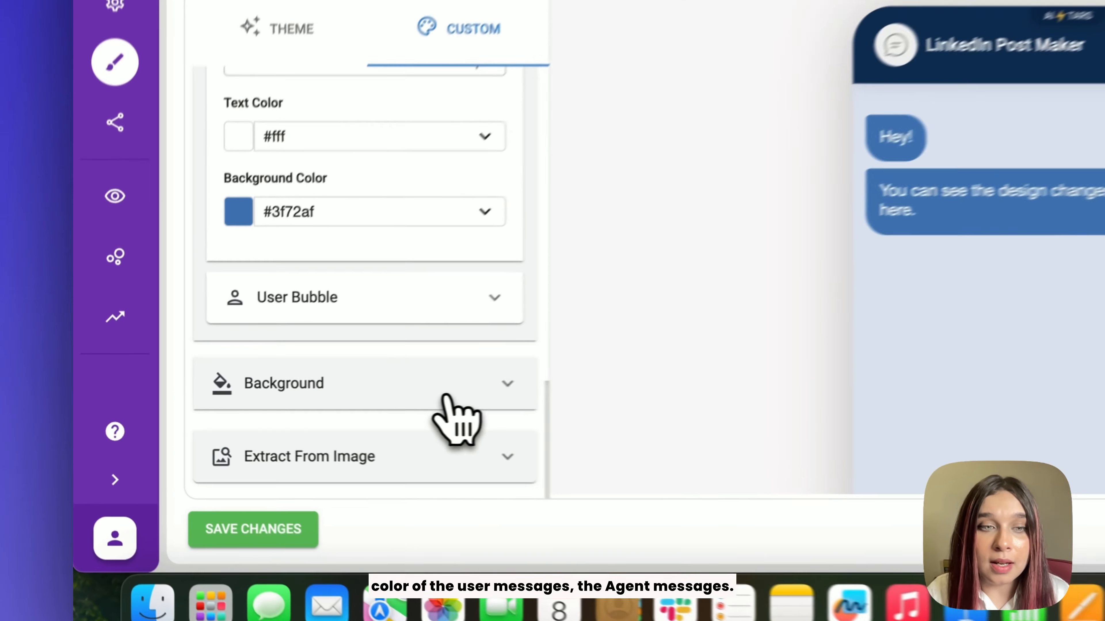
{"action": "left_click", "coordinate": [303, 411]}
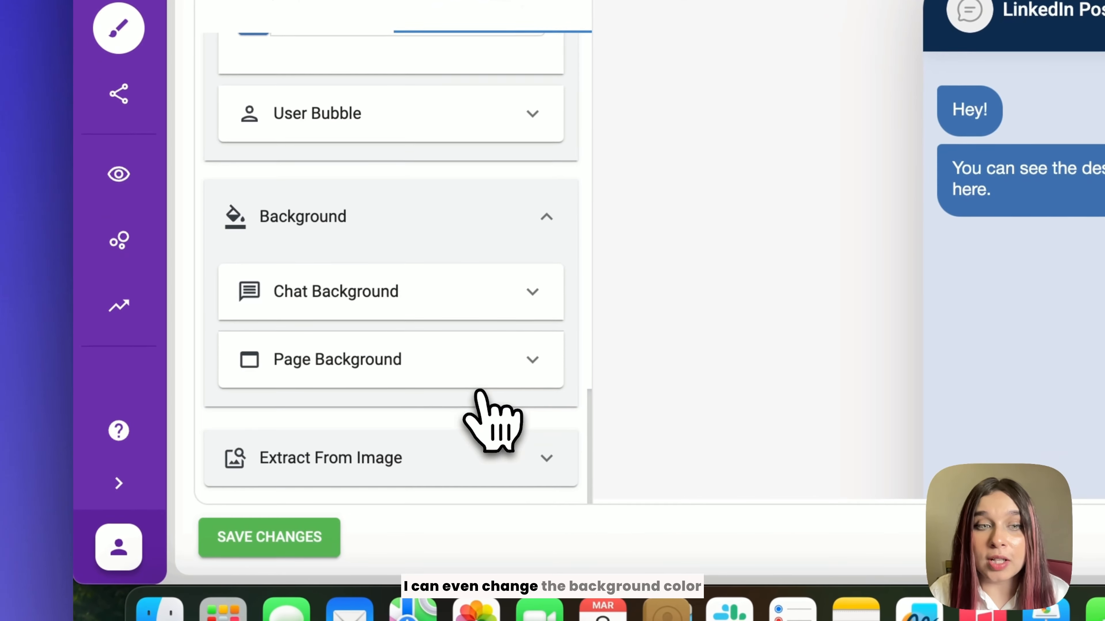
{"action": "left_click", "coordinate": [486, 382]}
{"action": "scroll", "coordinate": [453, 322], "scroll_direction": "down", "scroll_amount": 2}
{"action": "left_click", "coordinate": [409, 239]}
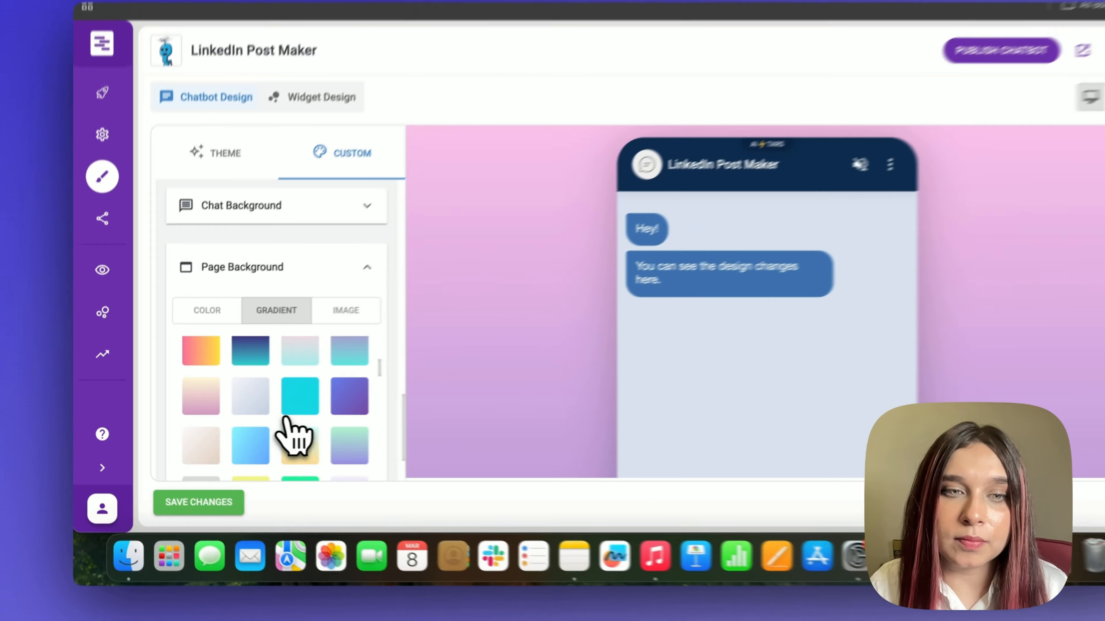
{"action": "left_click", "coordinate": [349, 396]}
{"action": "scroll", "coordinate": [348, 383], "scroll_direction": "down", "scroll_amount": 1}
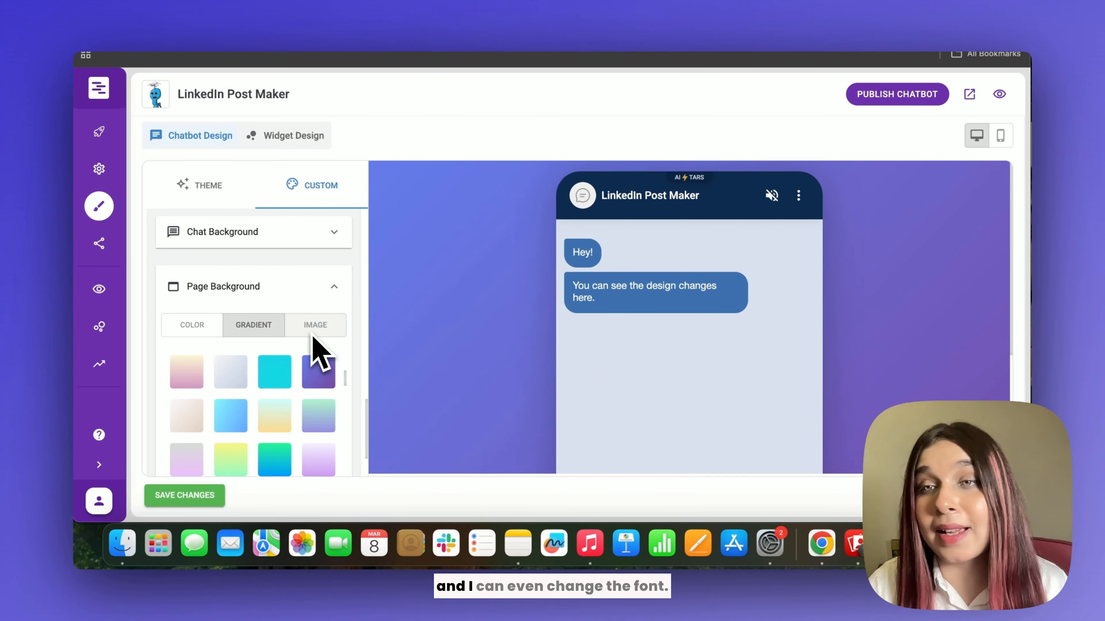
{"action": "scroll", "coordinate": [304, 331], "scroll_direction": "up", "scroll_amount": 2}
{"action": "scroll", "coordinate": [283, 370], "scroll_direction": "down", "scroll_amount": 4}
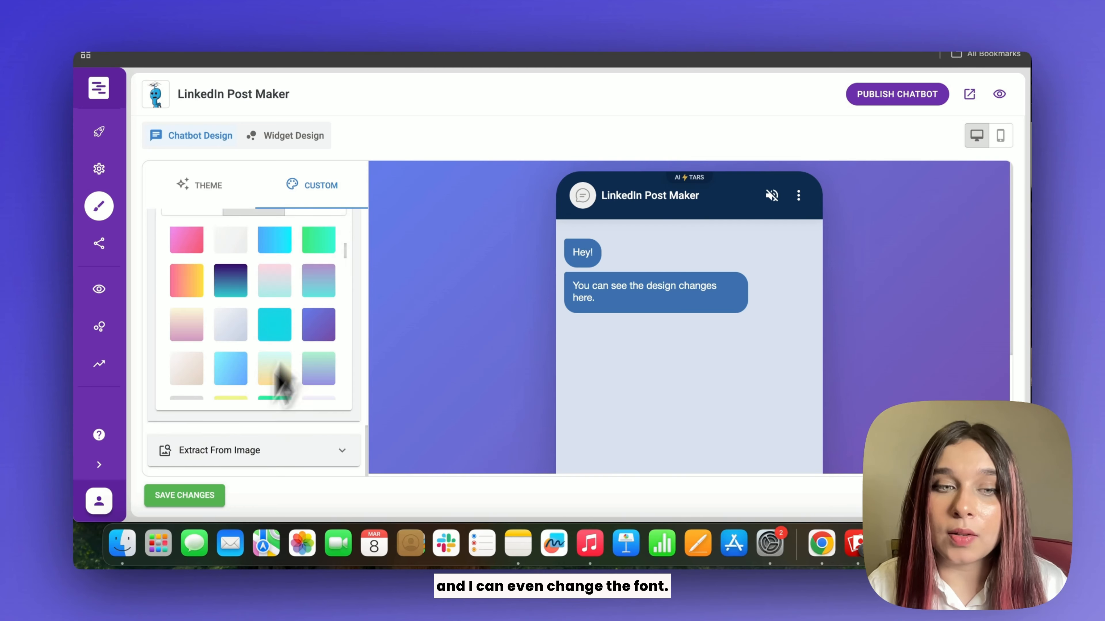
{"action": "left_click", "coordinate": [212, 497]}
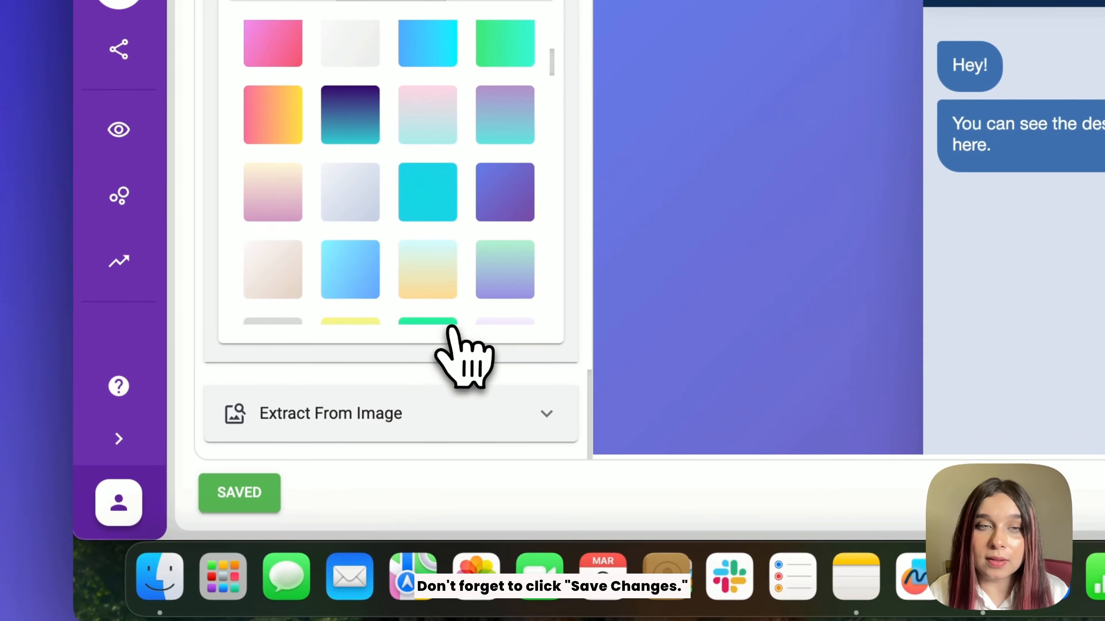
{"action": "scroll", "coordinate": [444, 171], "scroll_direction": "up", "scroll_amount": 2}
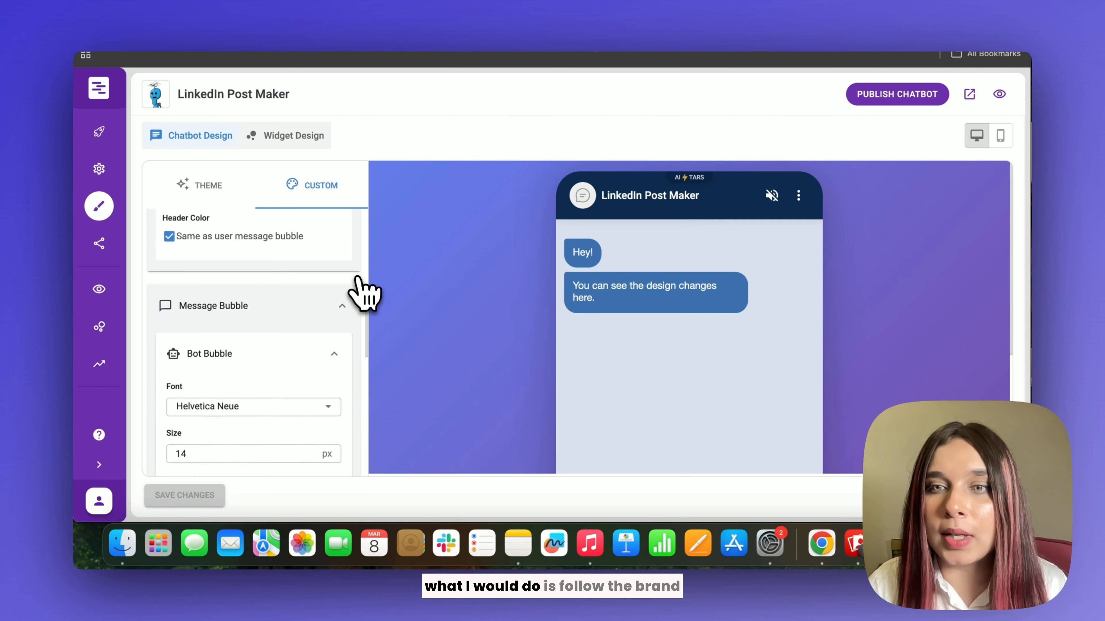
{"action": "scroll", "coordinate": [325, 327], "scroll_direction": "up", "scroll_amount": 5}
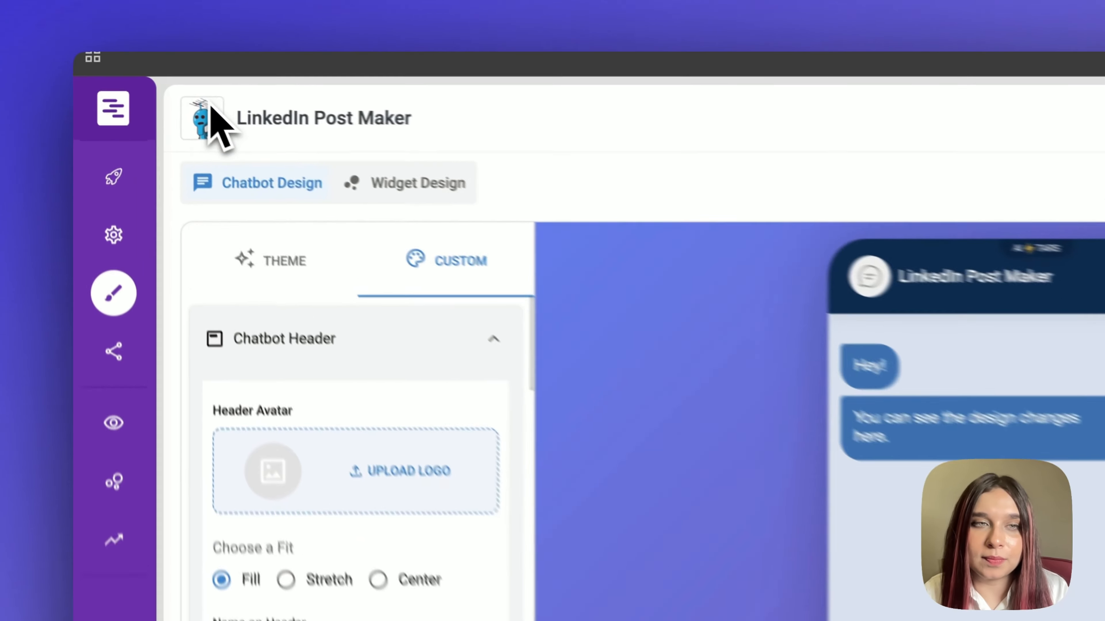
Save the chatbot's robot icon image to Downloads and upload it as the Header Avatar in the chatbot header design.
{"action": "right_click", "coordinate": [161, 89]}
{"action": "left_click", "coordinate": [190, 104]}
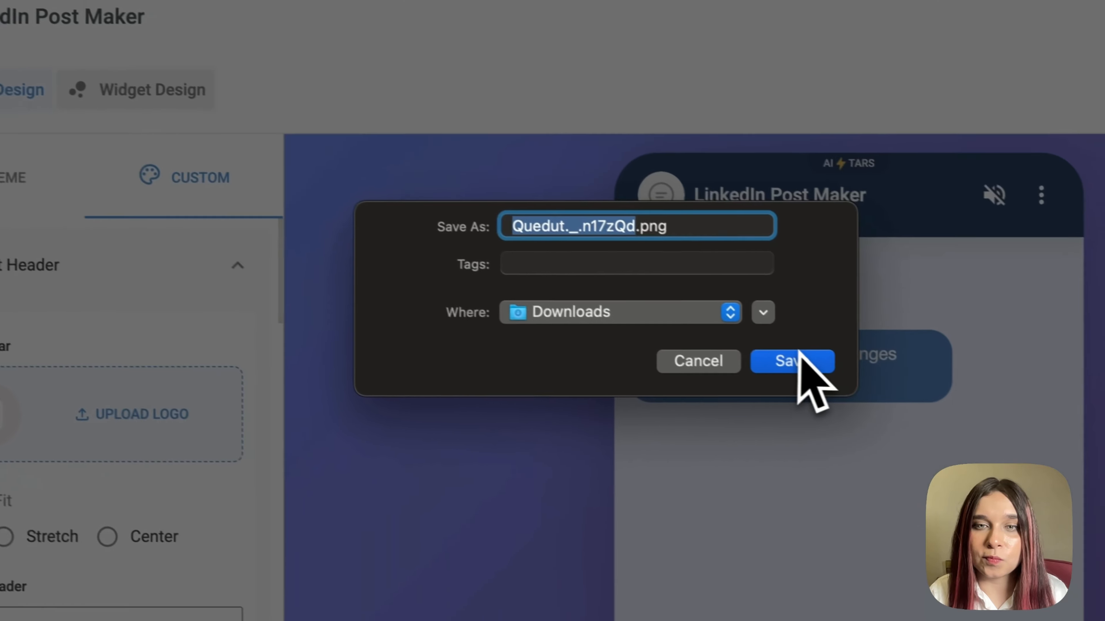
{"action": "left_click", "coordinate": [800, 351]}
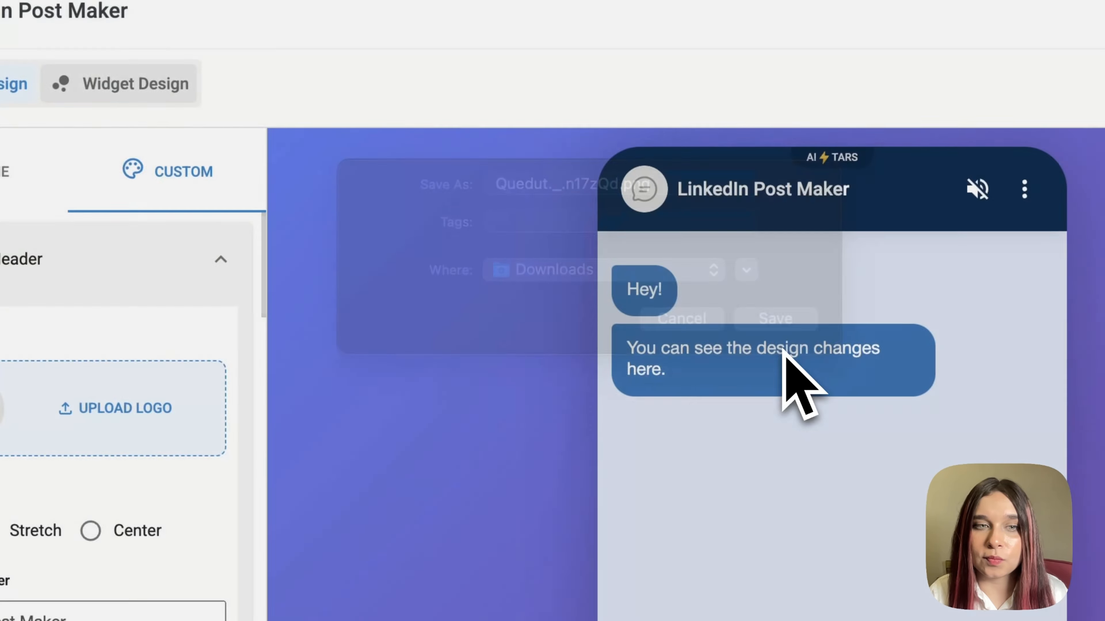
{"action": "left_click", "coordinate": [165, 413]}
{"action": "left_click", "coordinate": [407, 209]}
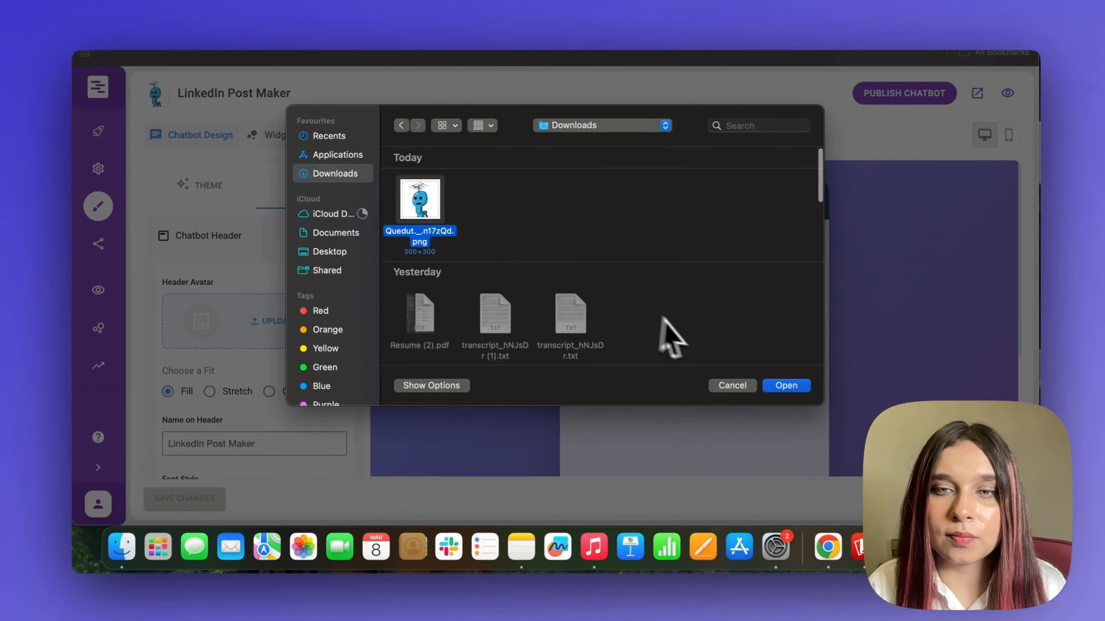
{"action": "left_click", "coordinate": [840, 403]}
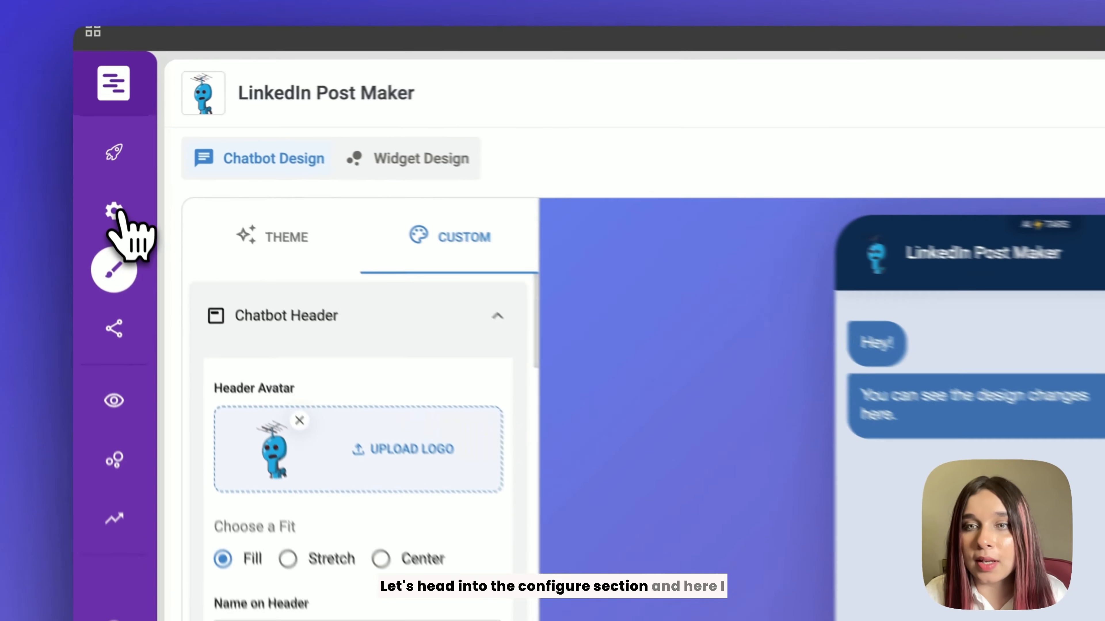
Set the chatbot's subdomain to linkedin in the general configuration settings and save the change.
{"action": "left_click", "coordinate": [101, 170]}
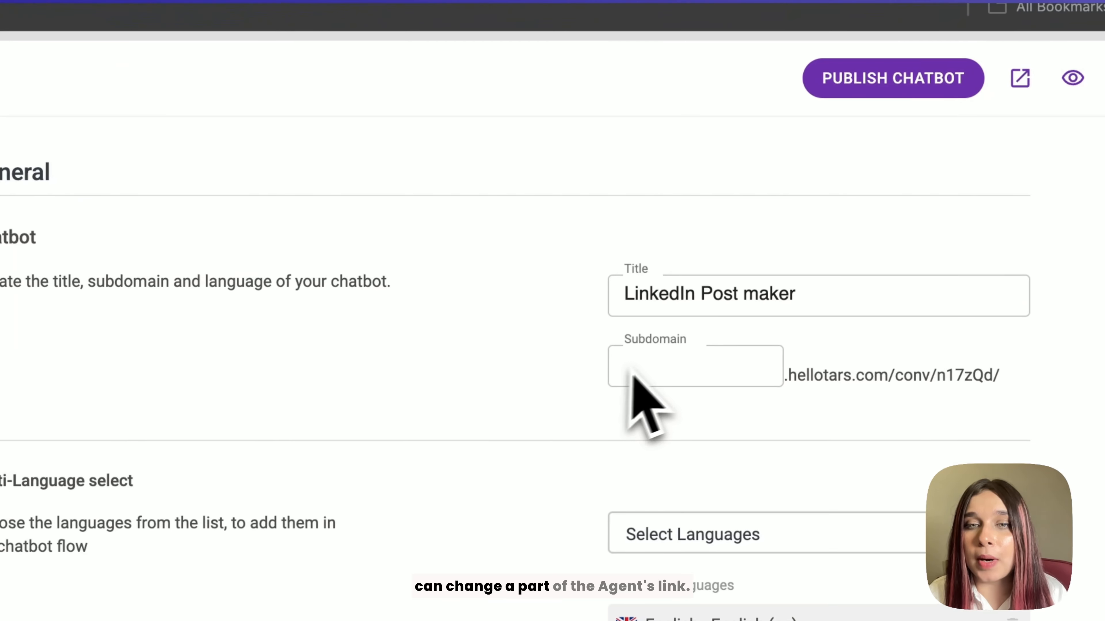
{"action": "left_click", "coordinate": [708, 374]}
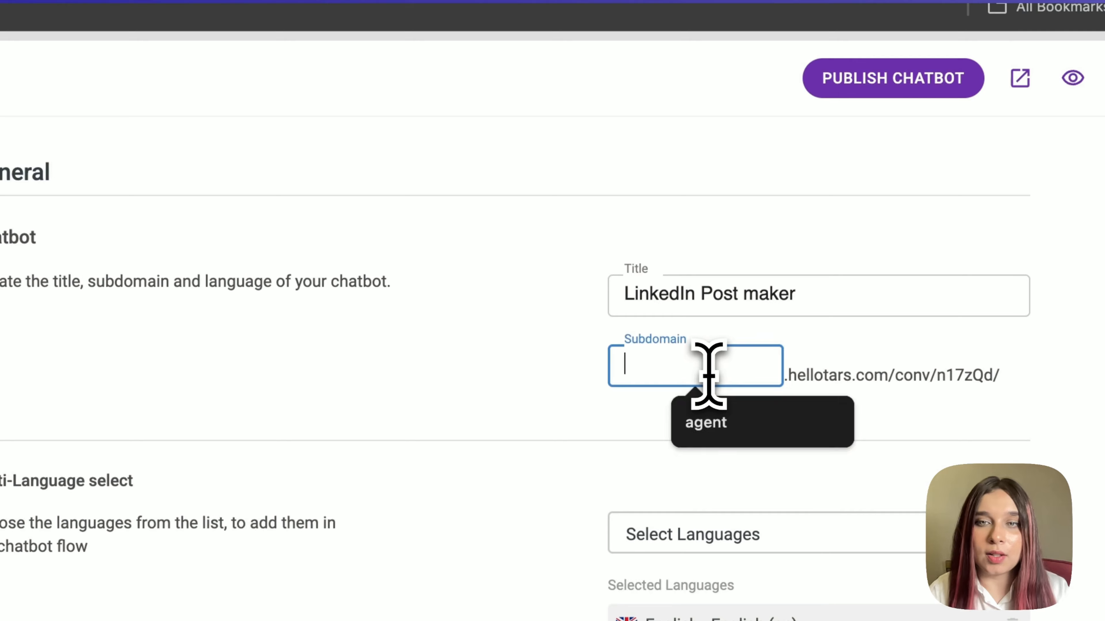
{"action": "type", "text": "linkedin"}
{"action": "left_click", "coordinate": [390, 504]}
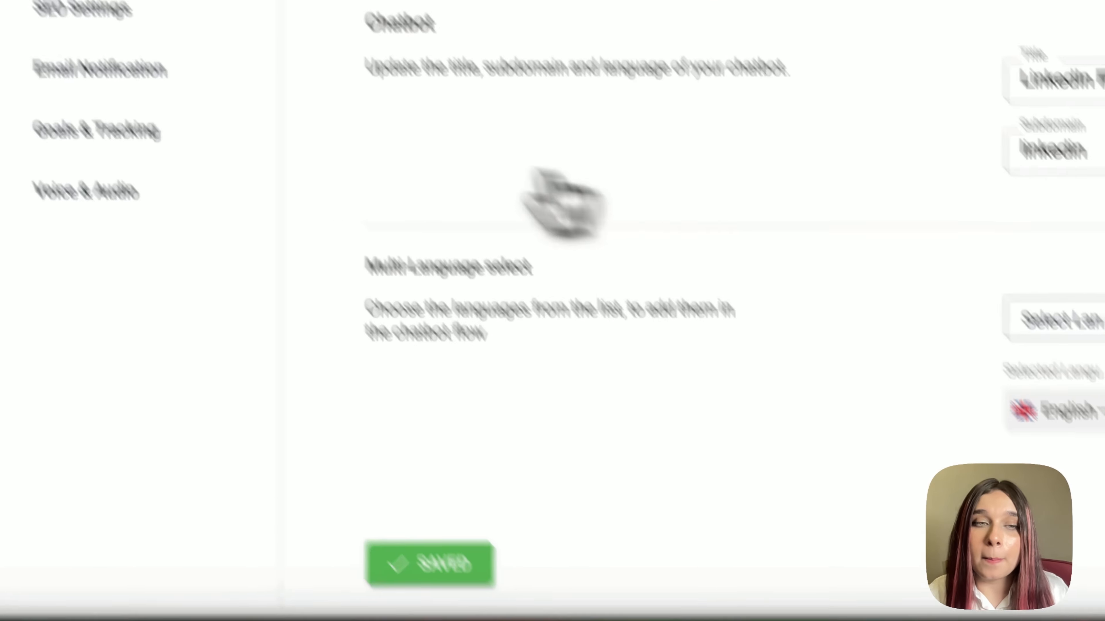
Enable text to speech in the chatbot's Voice & Audio settings and select the Onyx voice.
{"action": "left_click", "coordinate": [262, 331]}
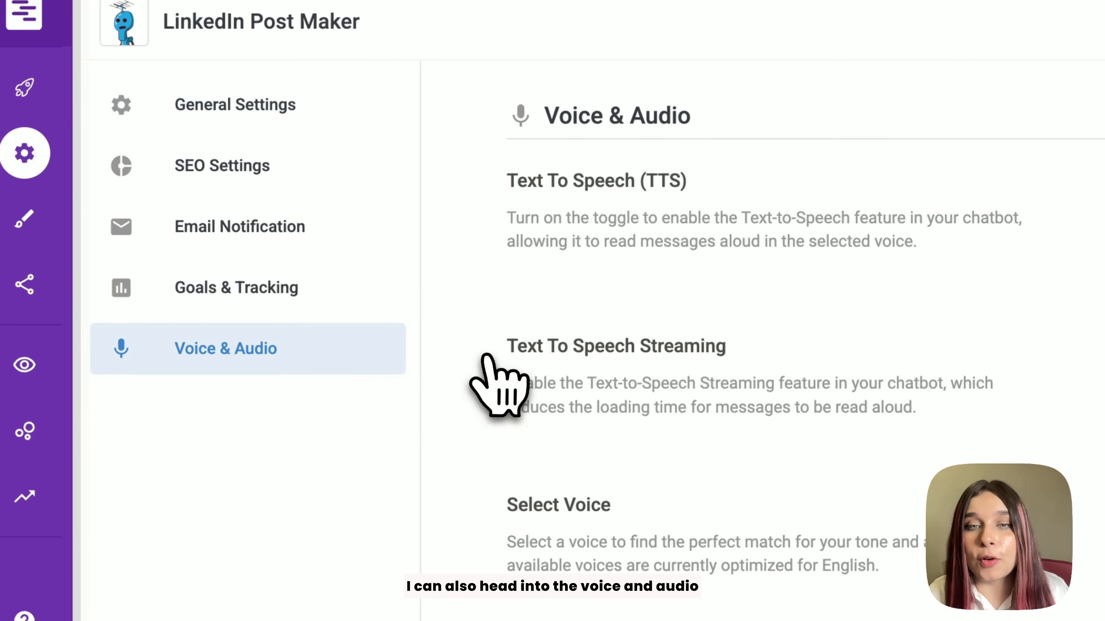
{"action": "left_click", "coordinate": [746, 343]}
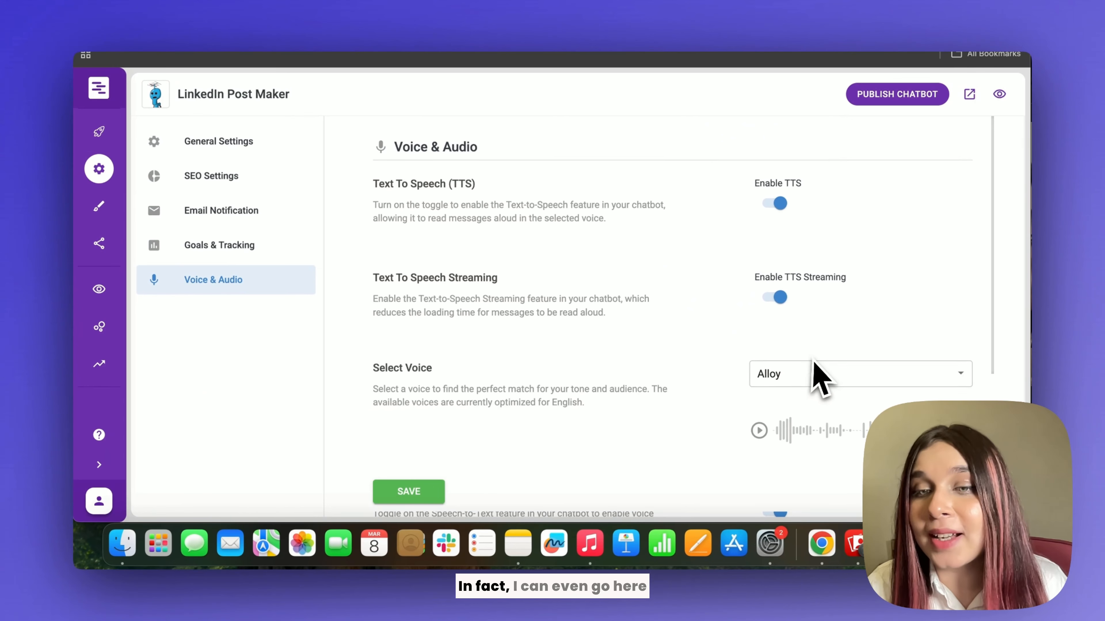
{"action": "scroll", "coordinate": [819, 374], "scroll_direction": "down", "scroll_amount": 1}
{"action": "left_click", "coordinate": [824, 291]}
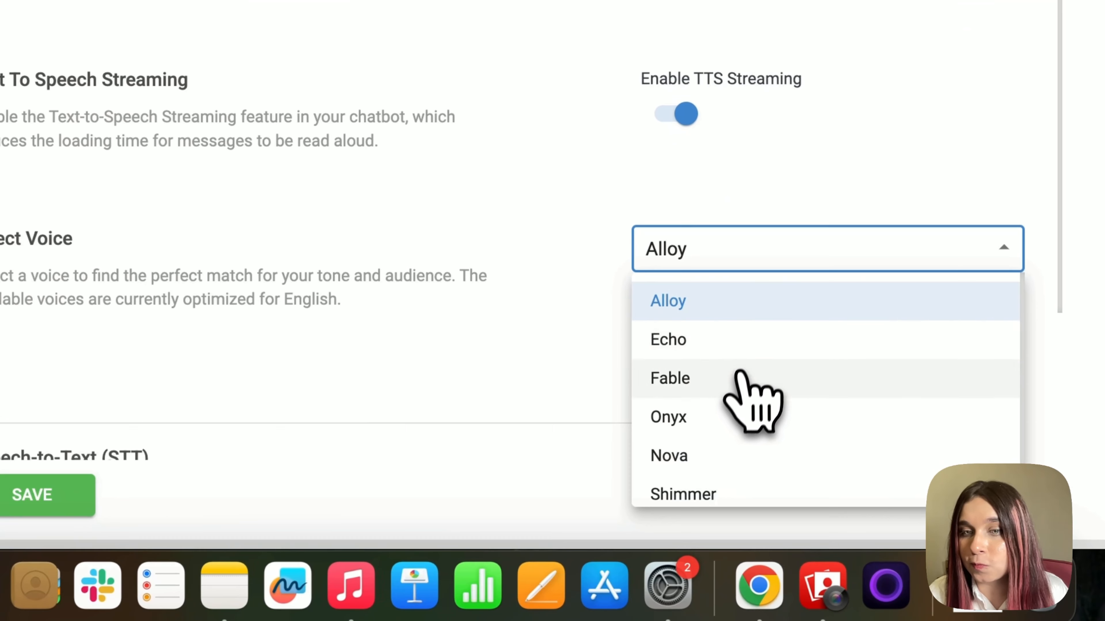
{"action": "left_click", "coordinate": [740, 418]}
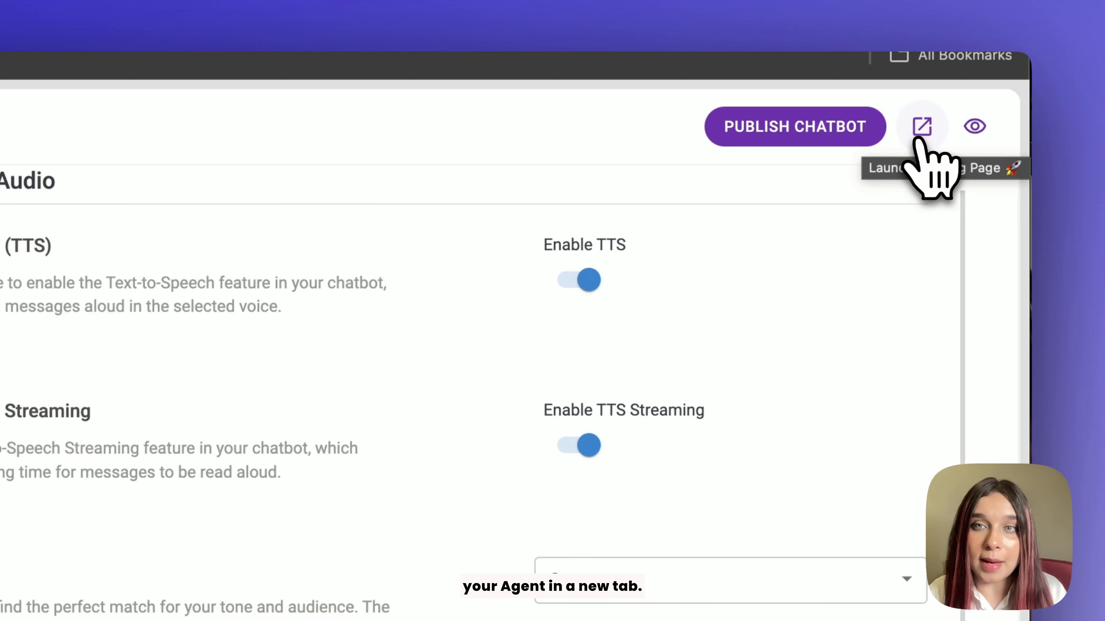
Launch the chatbot's landing page in a new tab, turn on its sound, and answer the welcome question with Yes.
{"action": "left_click", "coordinate": [921, 136]}
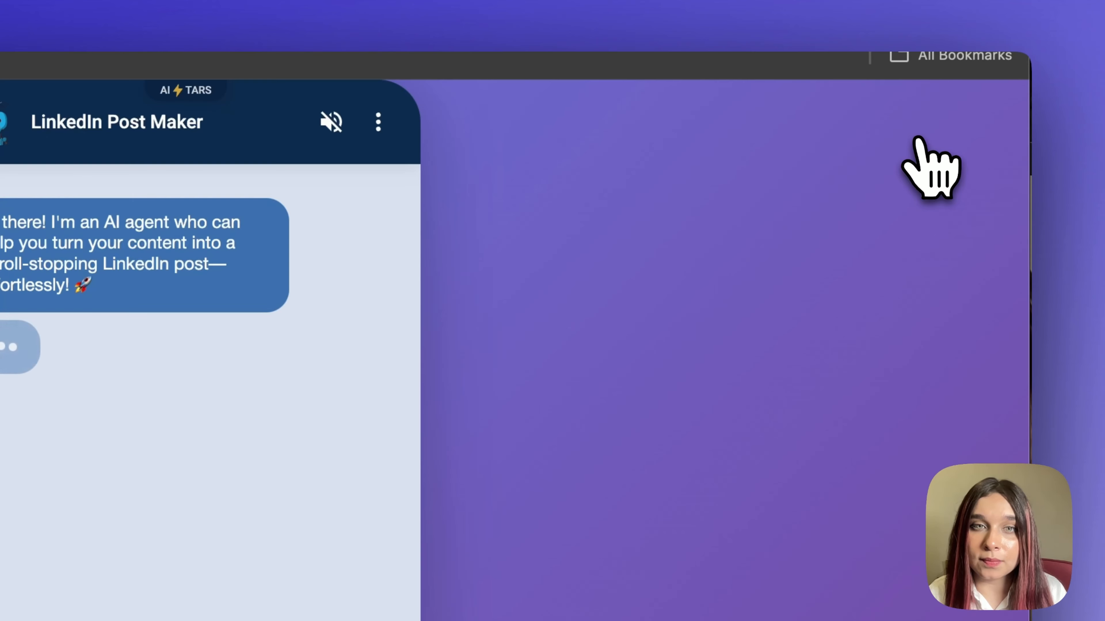
{"action": "left_click", "coordinate": [329, 124]}
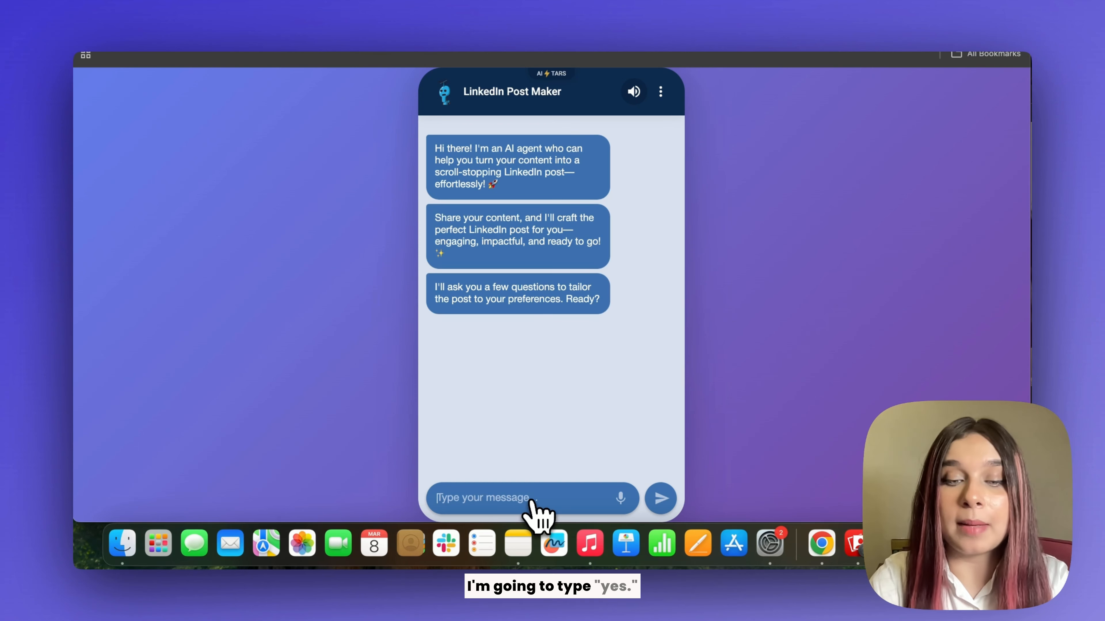
{"action": "type", "text": "es"}
{"action": "key", "text": "Return"}
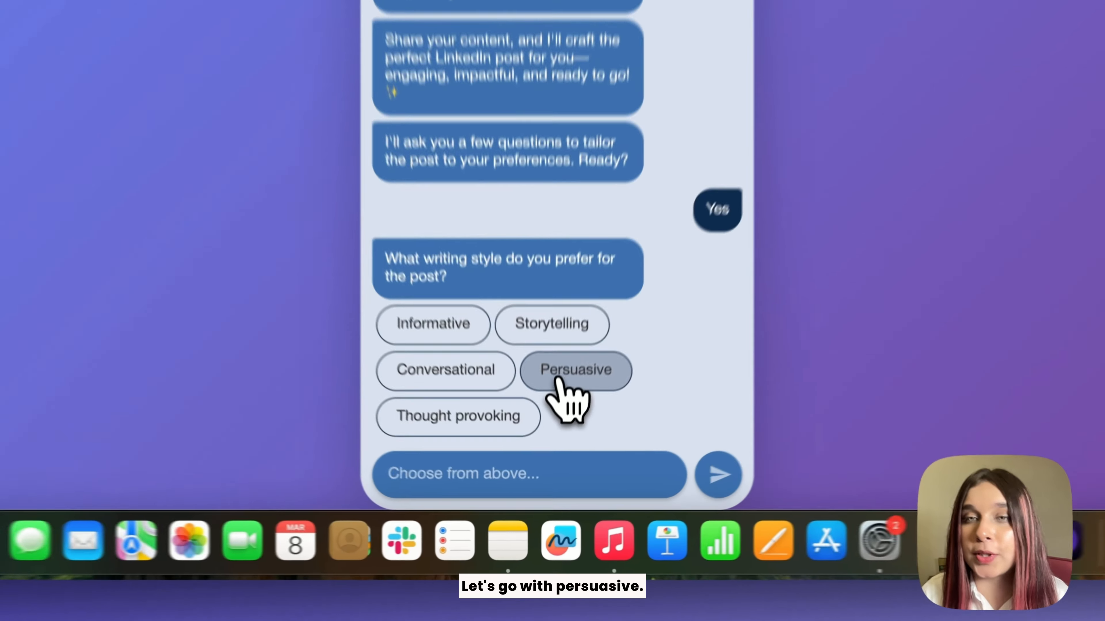
Answer the preference questions with Persuasive style, Medium (500-1000 characters) length, General audience, and the CTA "Share your thooughts".
{"action": "left_click", "coordinate": [546, 430]}
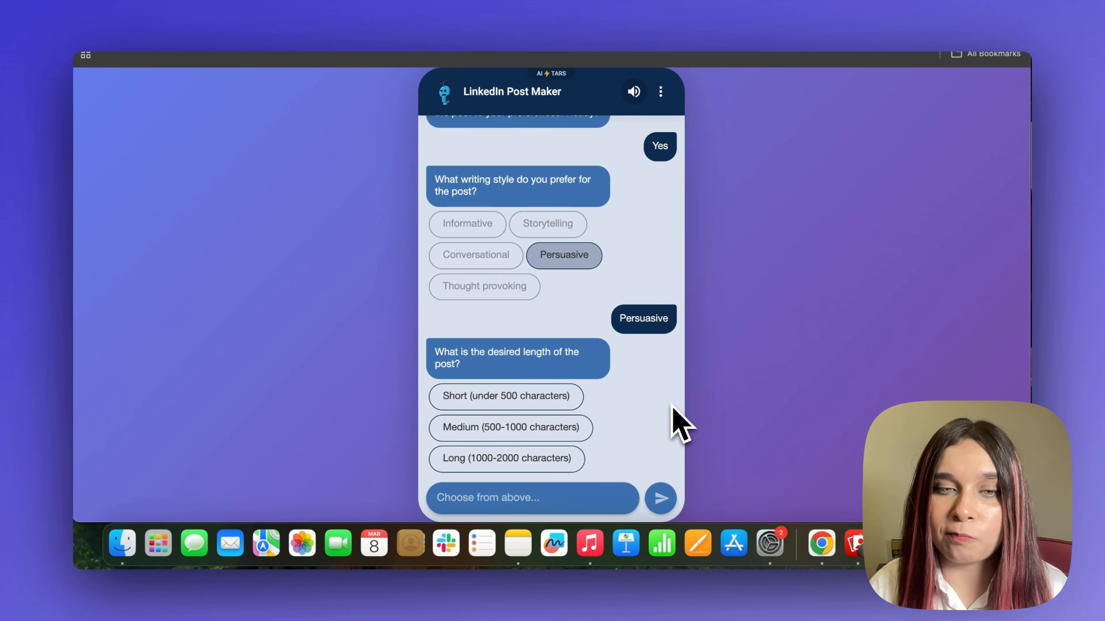
{"action": "left_click", "coordinate": [535, 430]}
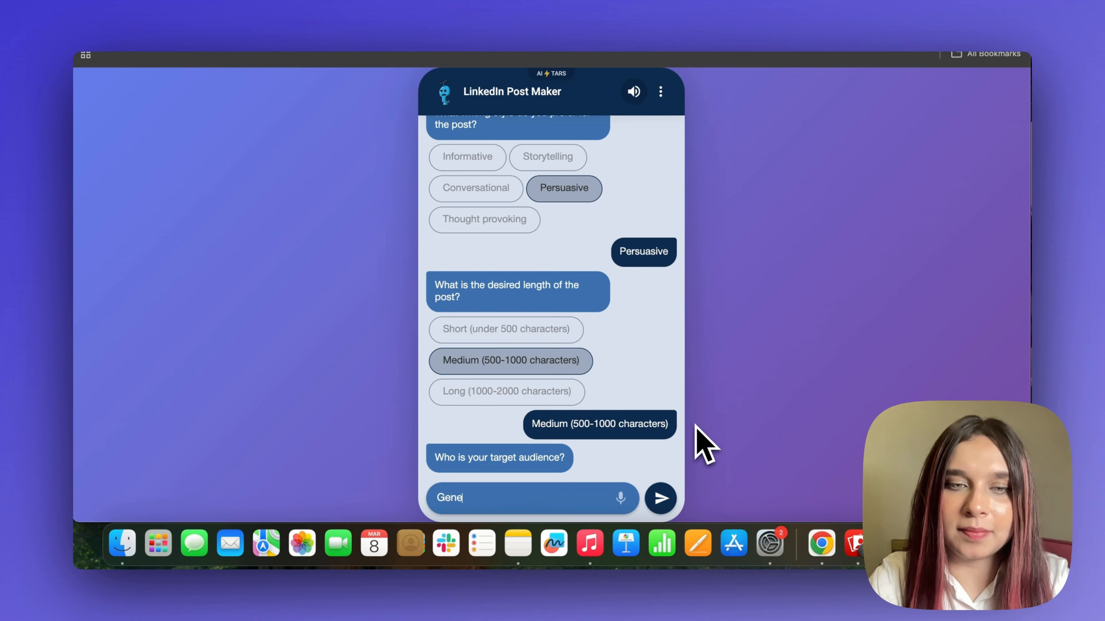
{"action": "key", "text": "Return"}
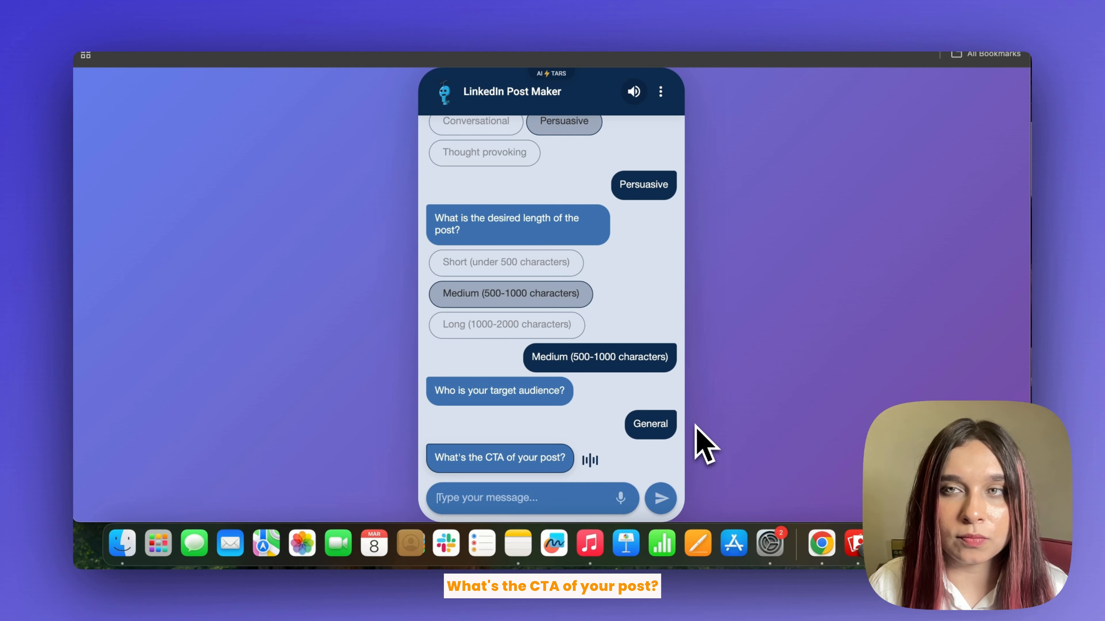
{"action": "type", "text": "Share your thooughts"}
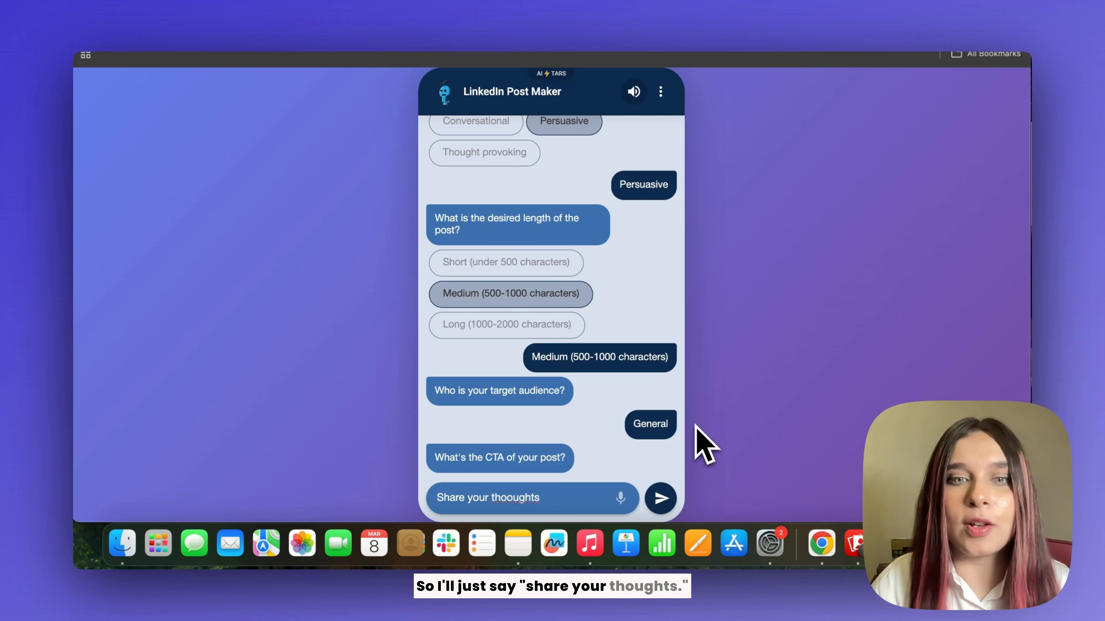
{"action": "key", "text": "Return"}
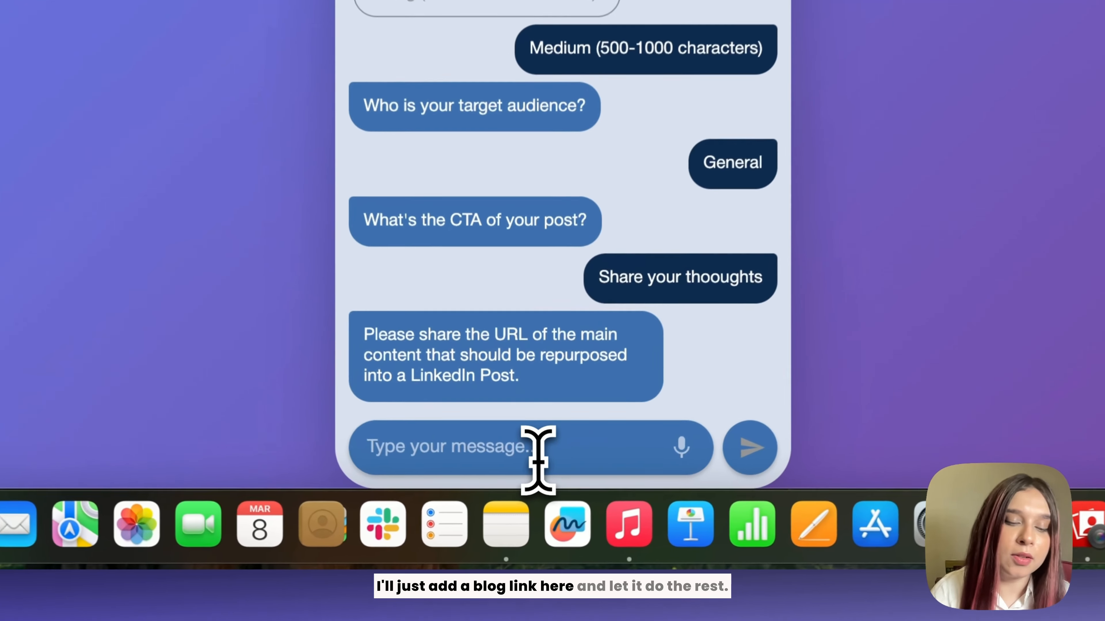
Submit the Forbes article URL about the fintech Visa card as the main content and read the generated post from its beginning.
{"action": "type", "text": "https://www.forbes.com/sites/lindseychoo/2025/02/23/this-fintechs-visa-card-keeps-grandpa-from-blowing-his-nest-egg"}
{"action": "key", "text": "Return"}
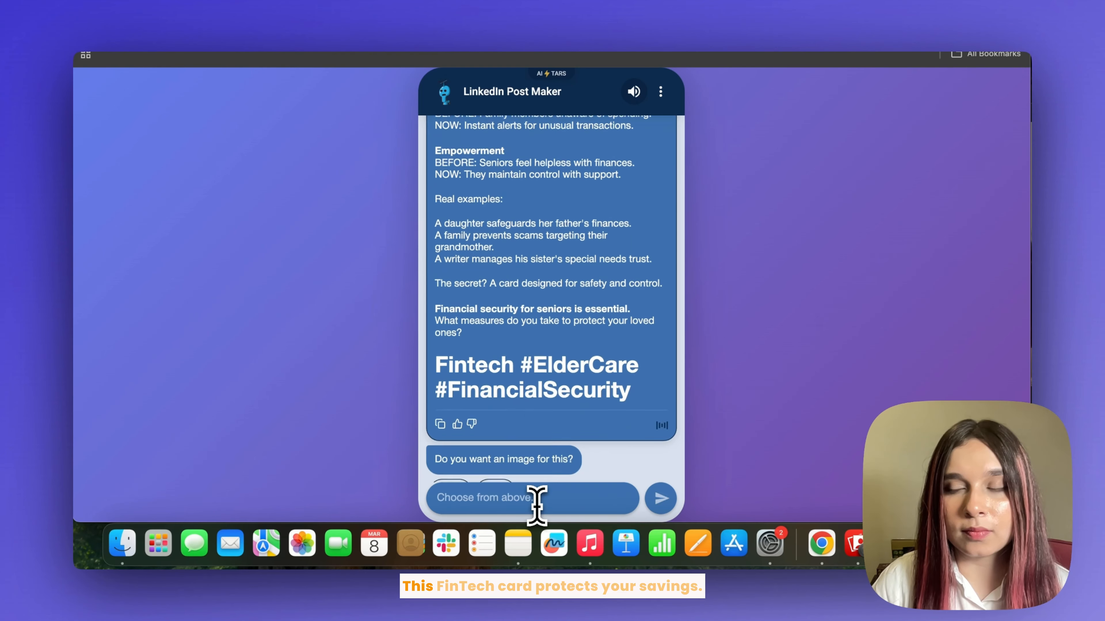
{"action": "scroll", "coordinate": [578, 433], "scroll_direction": "up", "scroll_amount": 6}
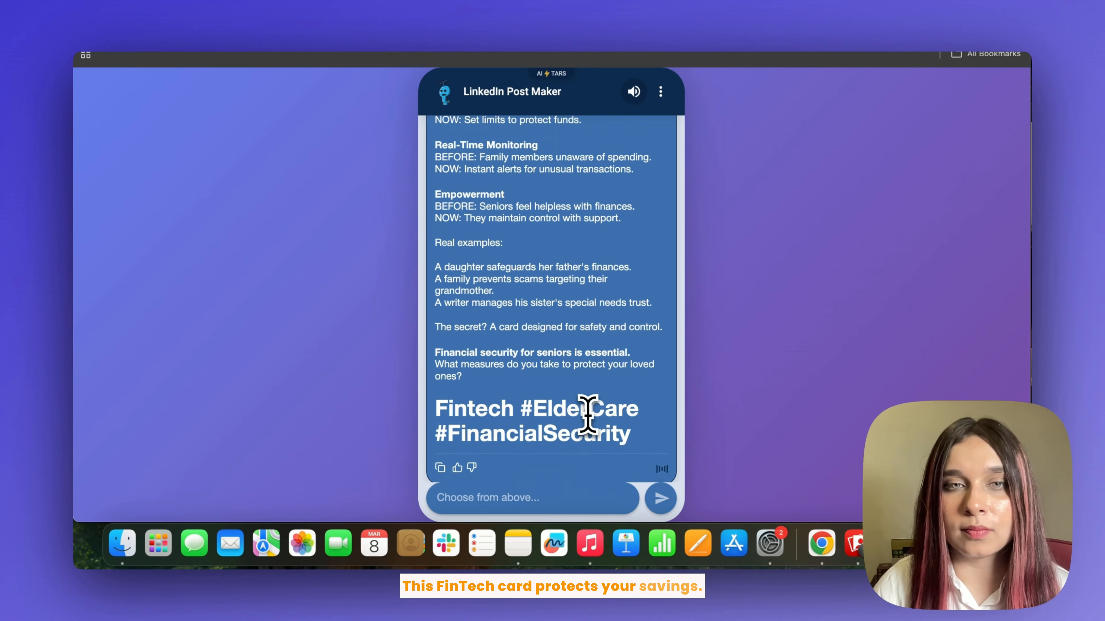
{"action": "scroll", "coordinate": [587, 414], "scroll_direction": "up", "scroll_amount": 4}
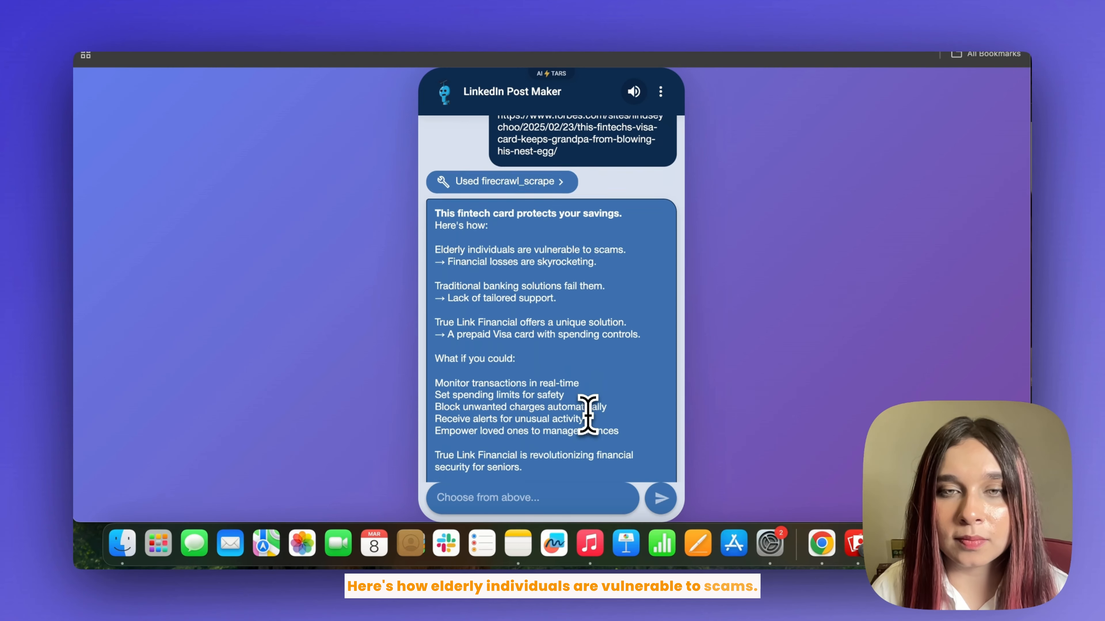
{"action": "scroll", "coordinate": [588, 414], "scroll_direction": "down", "scroll_amount": 1}
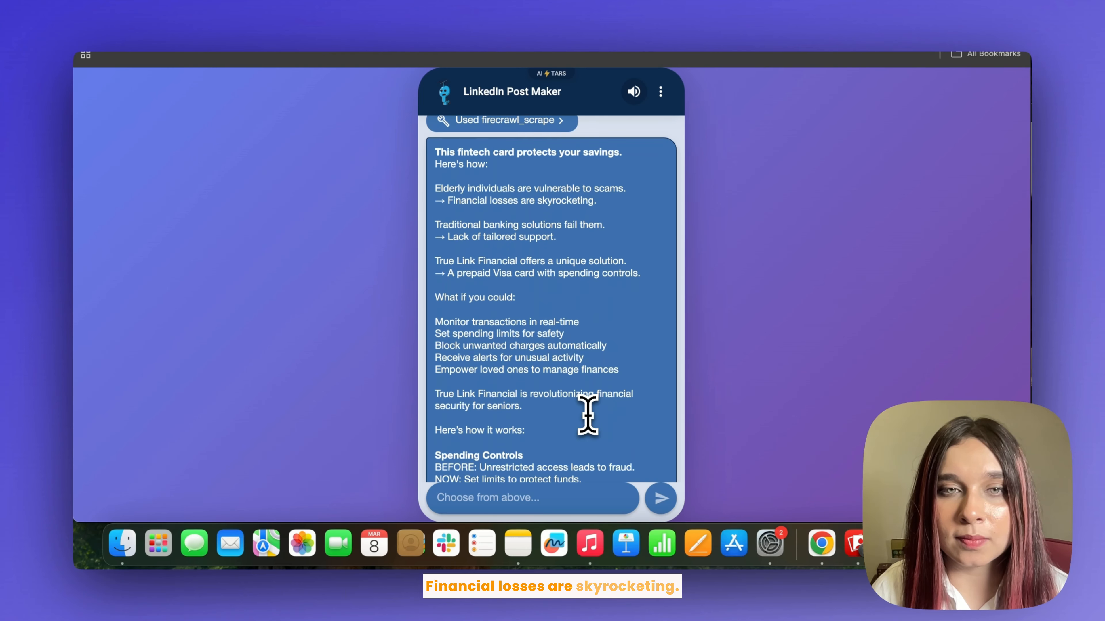
{"action": "scroll", "coordinate": [588, 415], "scroll_direction": "down", "scroll_amount": 1}
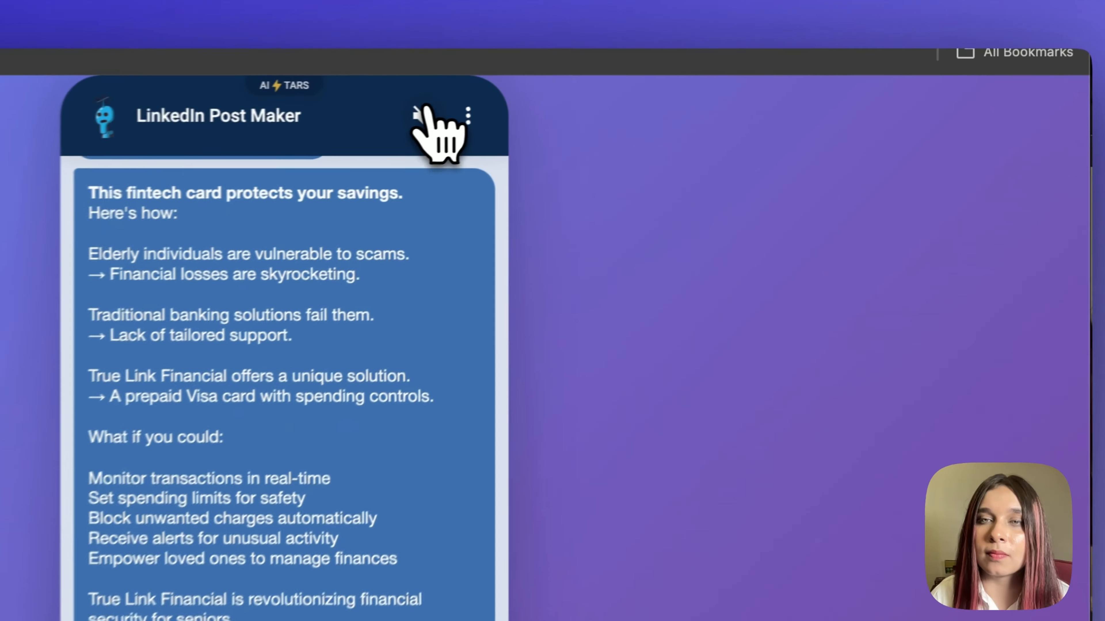
Mute the chatbot's voice and review the rest of the generated post down to the image question.
{"action": "left_click", "coordinate": [634, 92]}
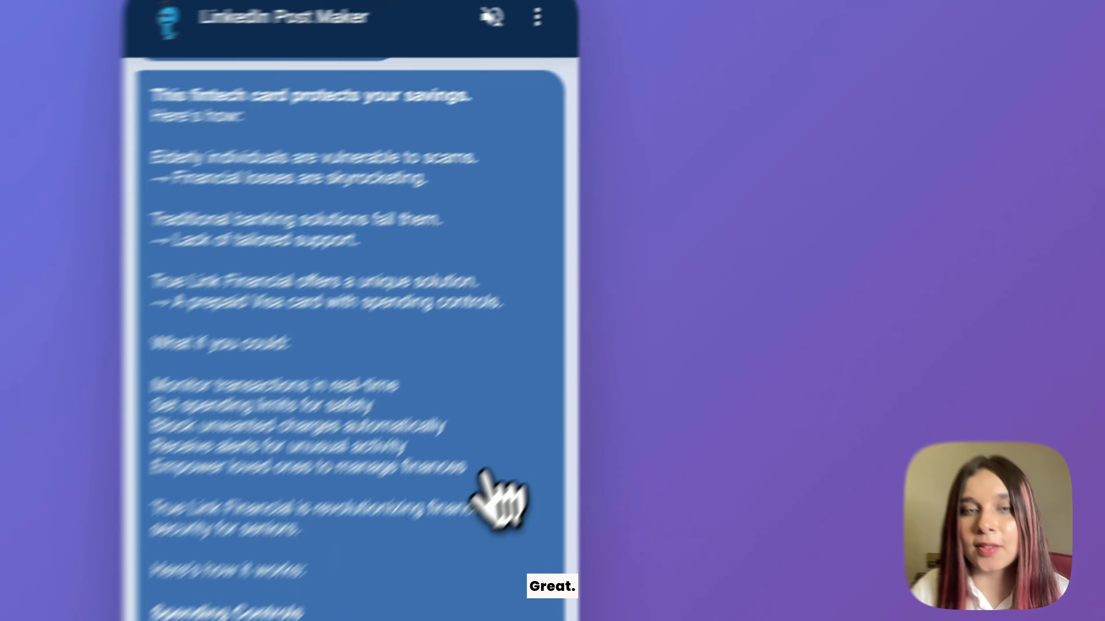
{"action": "scroll", "coordinate": [290, 610], "scroll_direction": "down", "scroll_amount": 2}
{"action": "scroll", "coordinate": [552, 409], "scroll_direction": "down", "scroll_amount": 10}
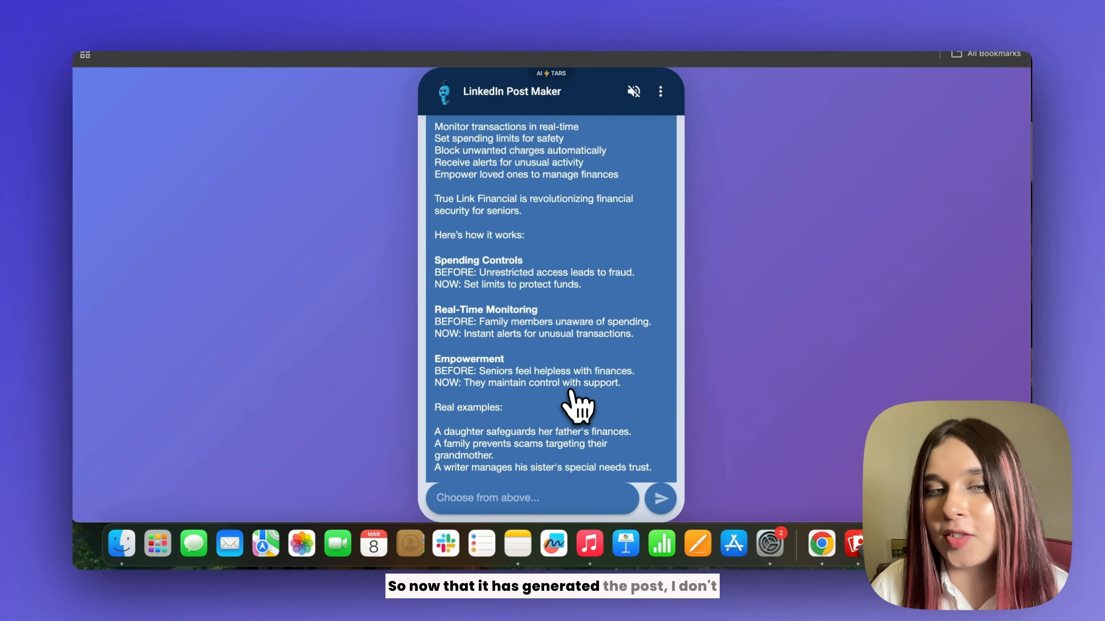
{"action": "scroll", "coordinate": [578, 407], "scroll_direction": "down", "scroll_amount": 2}
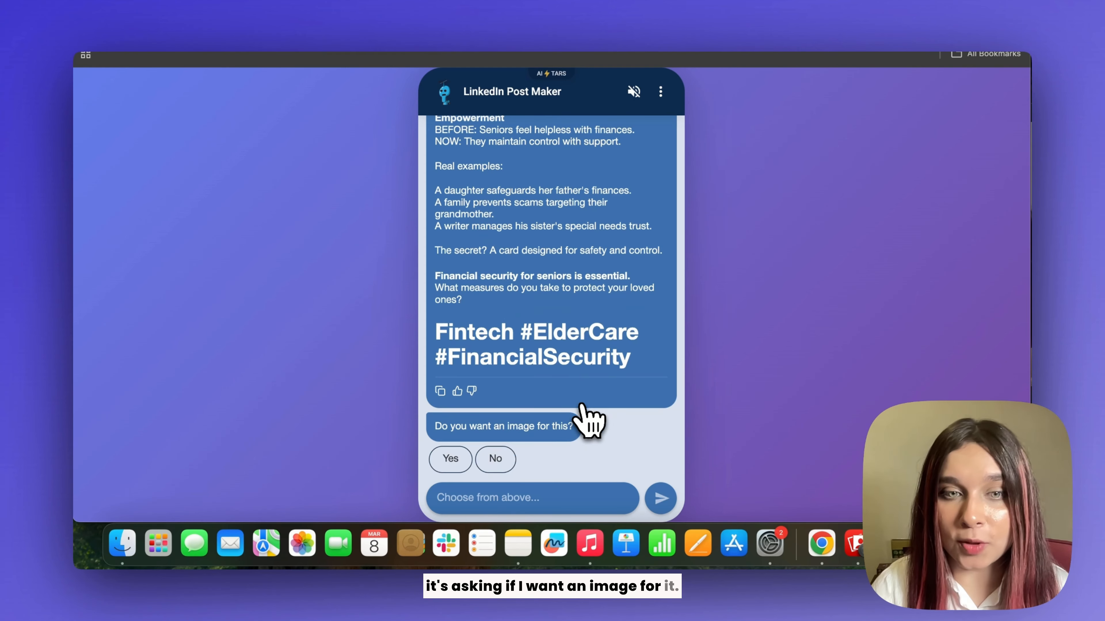
Request an image for the post with a Black and white color scheme and view the generated image.
{"action": "left_click", "coordinate": [450, 458]}
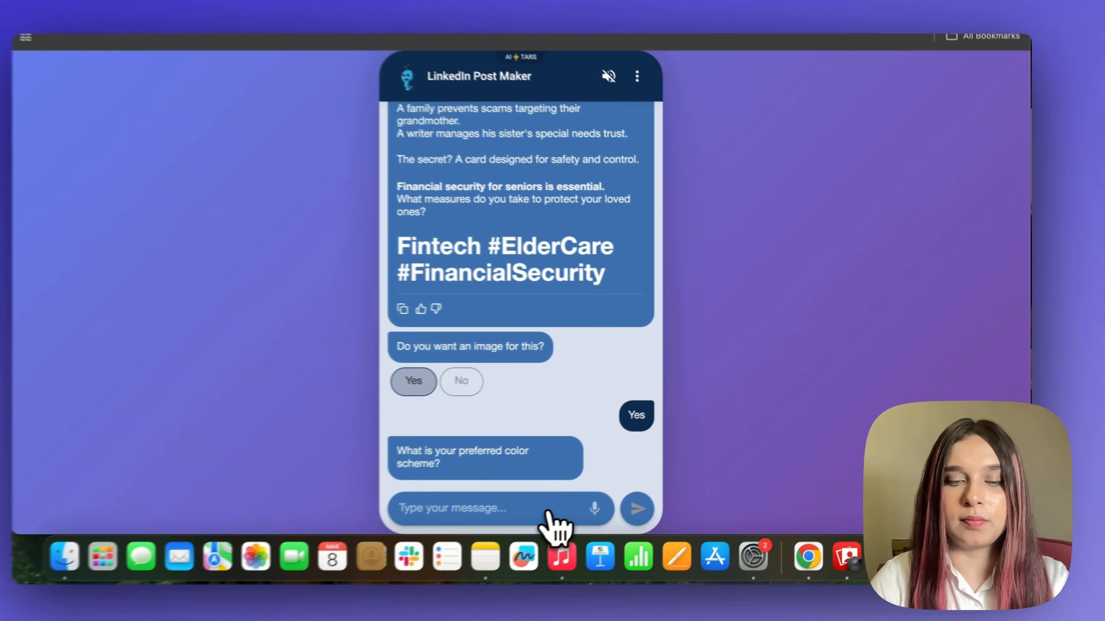
{"action": "left_click", "coordinate": [316, 601]}
{"action": "type", "text": "Black and w"}
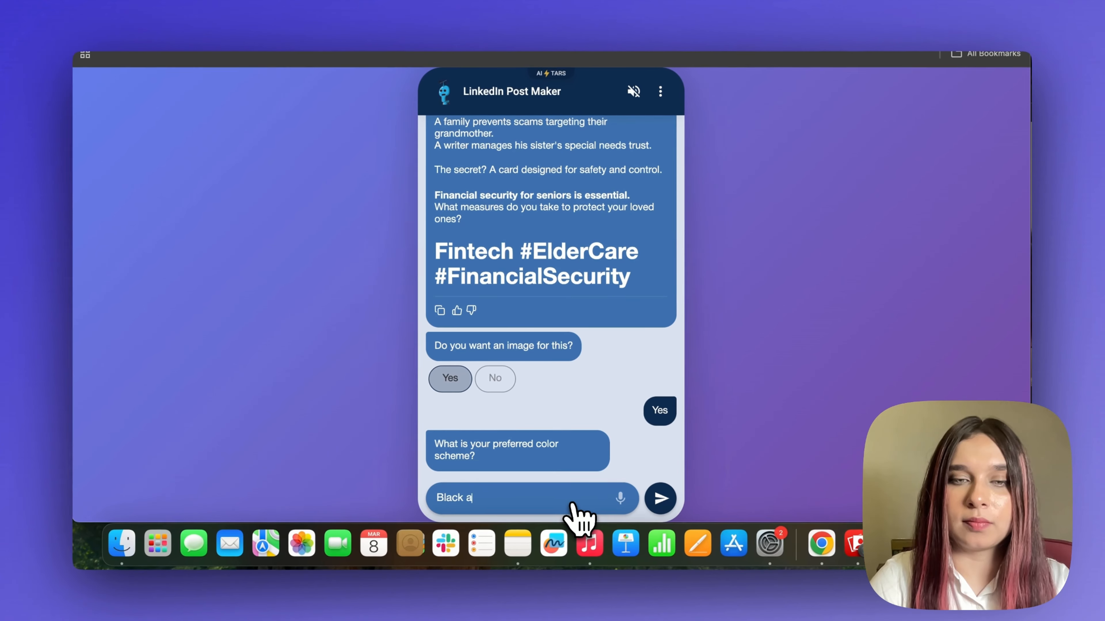
{"action": "type", "text": "hite"}
{"action": "key", "text": "Return"}
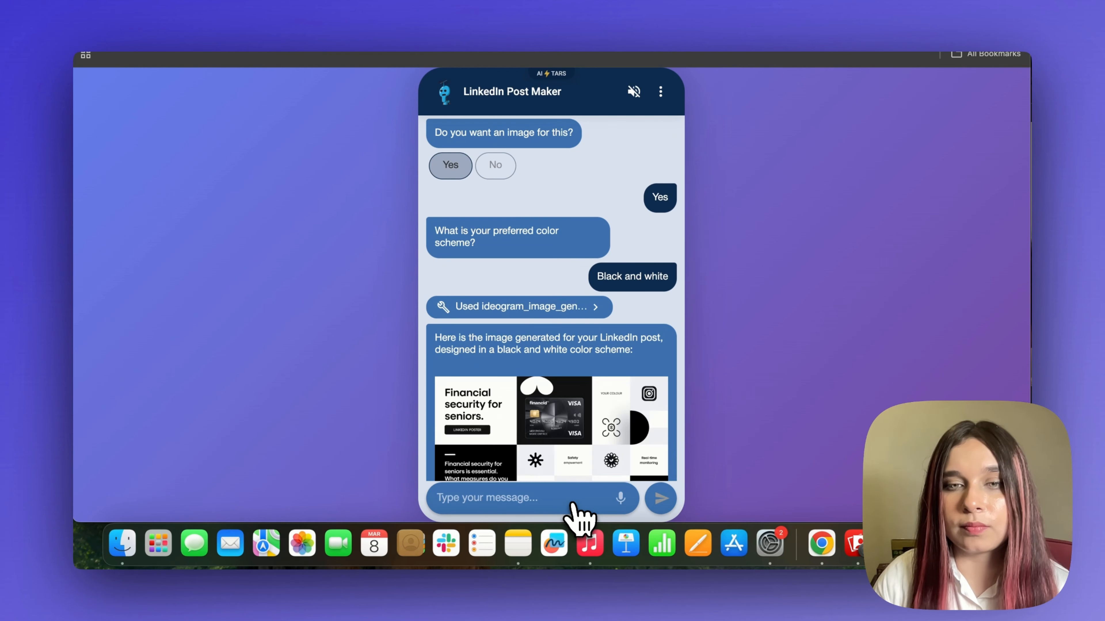
{"action": "scroll", "coordinate": [660, 357], "scroll_direction": "down", "scroll_amount": 5}
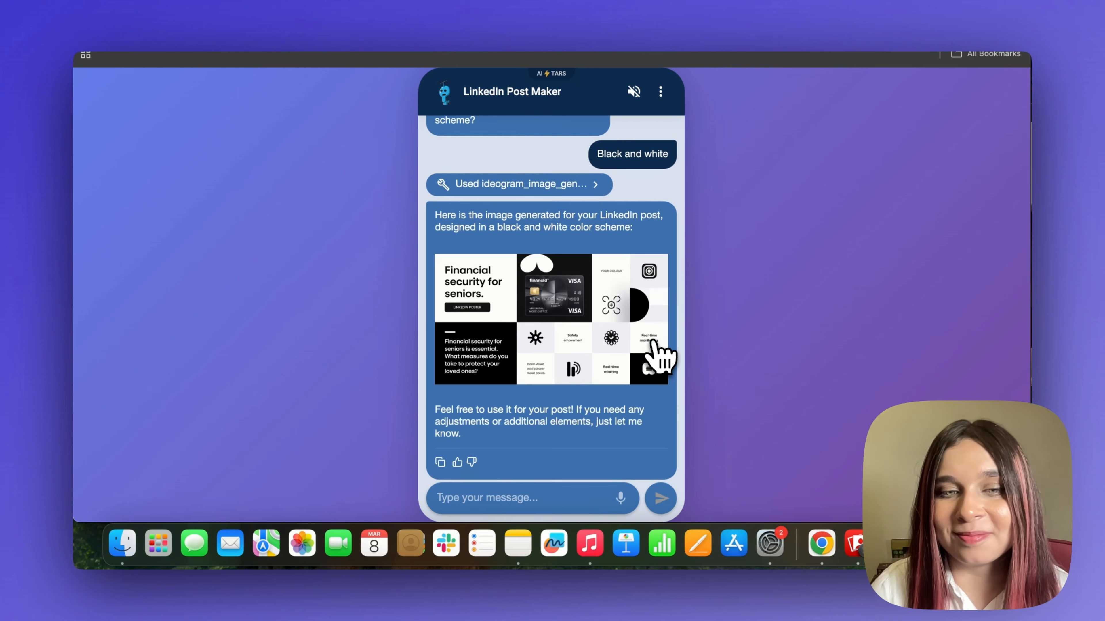